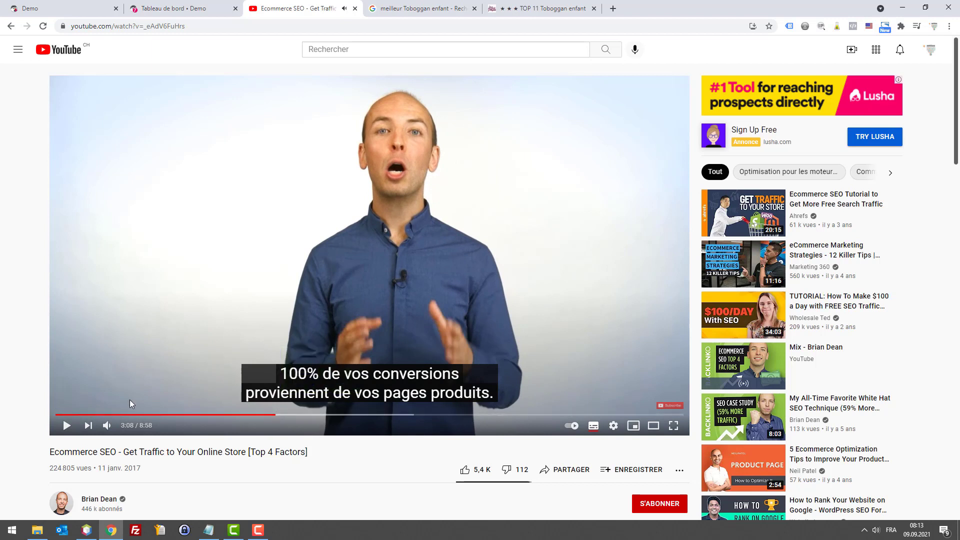
Watch the e-commerce SEO video's section on adding modifiers to product page title tags, pausing between points
left_click(66, 427)
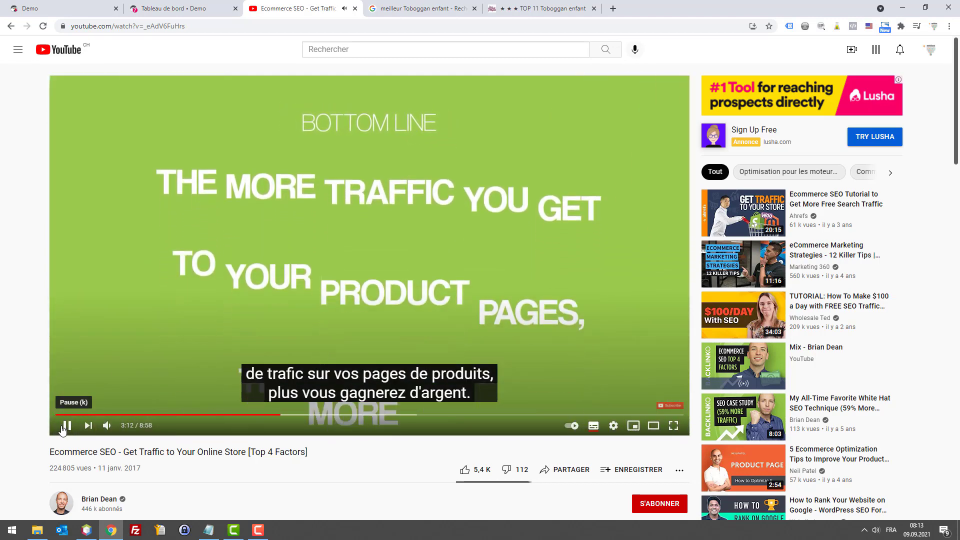
left_click(64, 426)
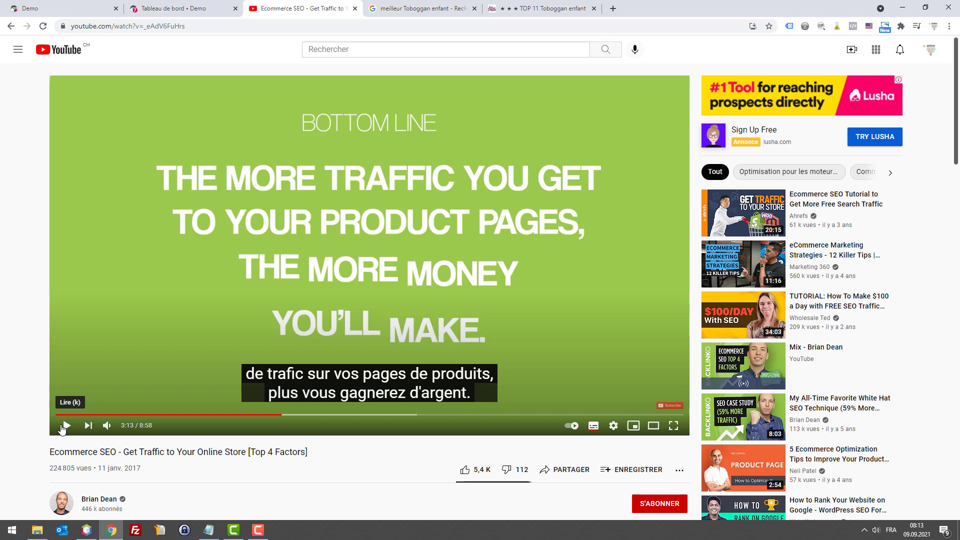
left_click(62, 426)
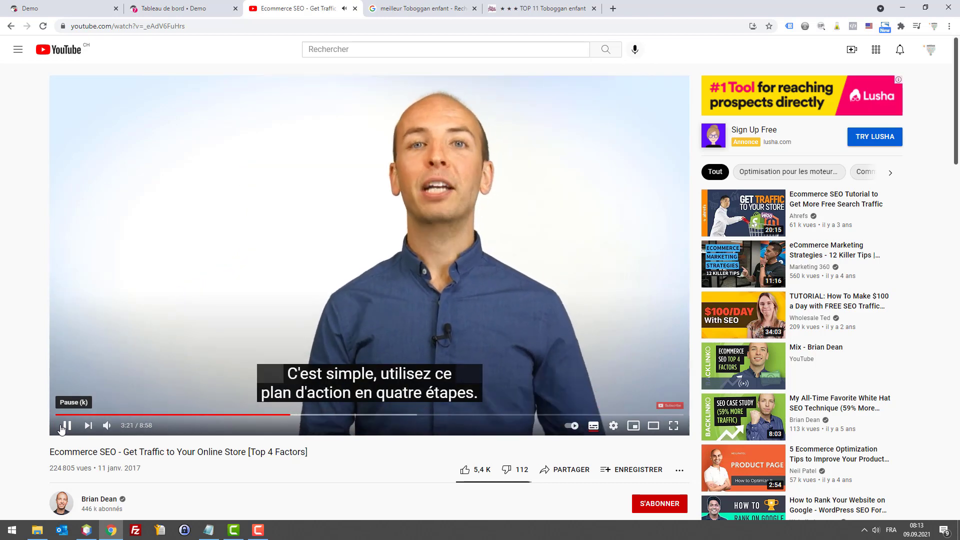
left_click(61, 429)
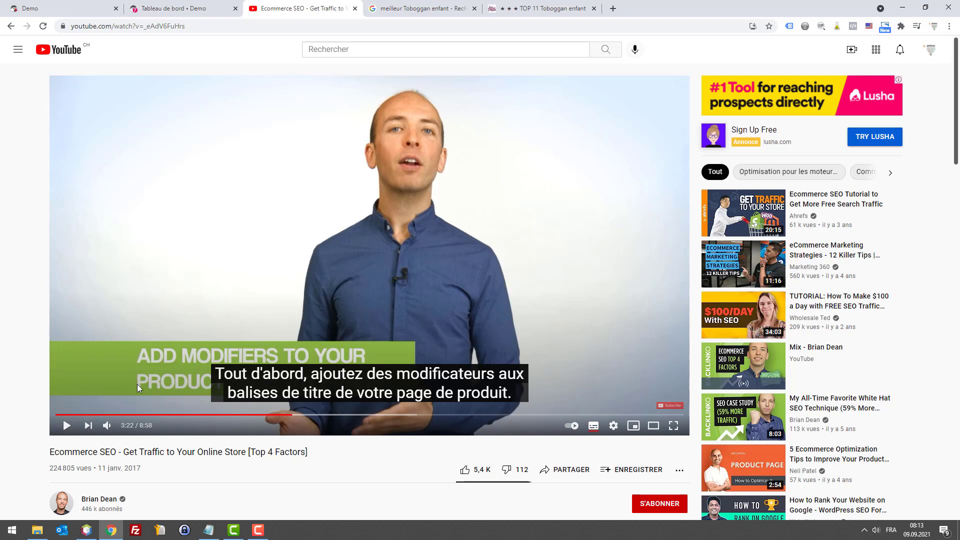
left_click(66, 426)
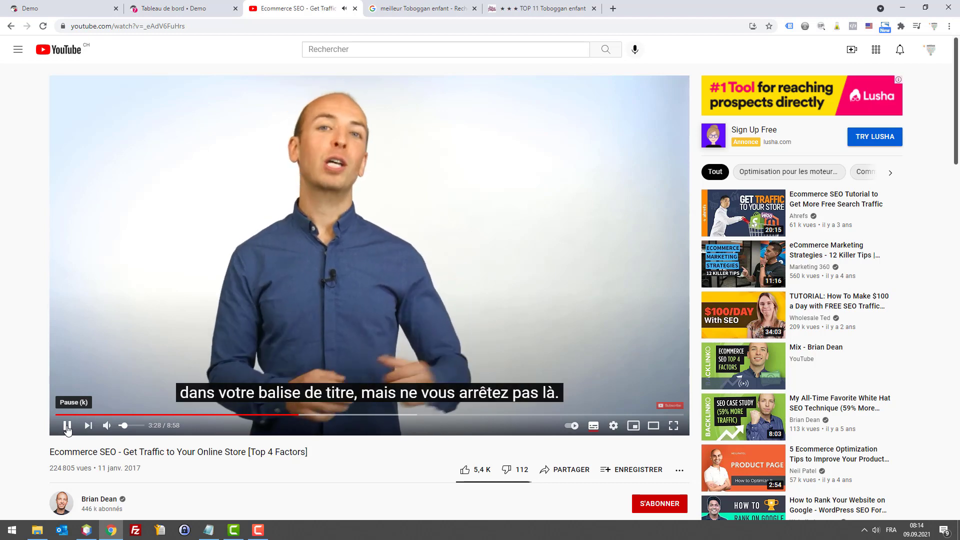
left_click(67, 426)
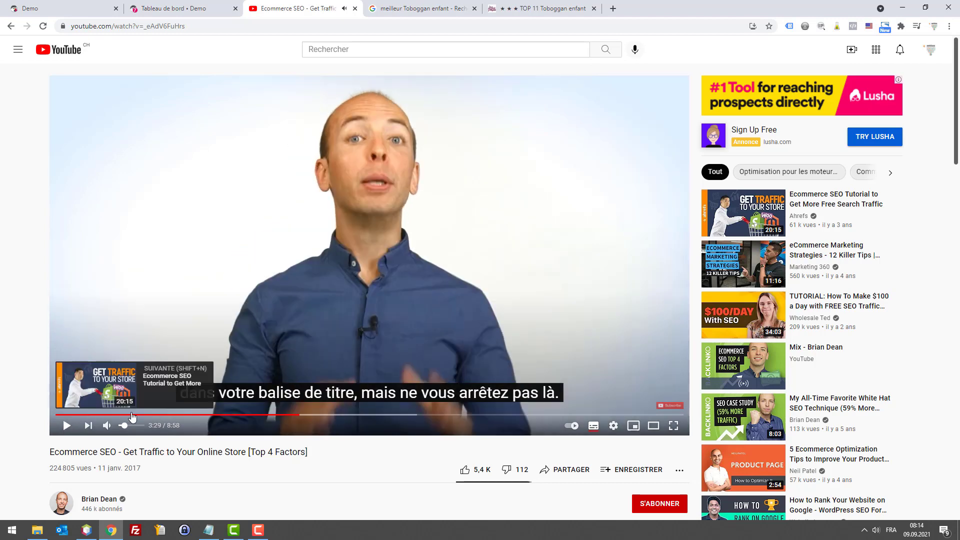
Switch to the PrestaShop back office, open the catalogue's product list and look through it
left_click(170, 6)
left_click(60, 8)
left_click(171, 8)
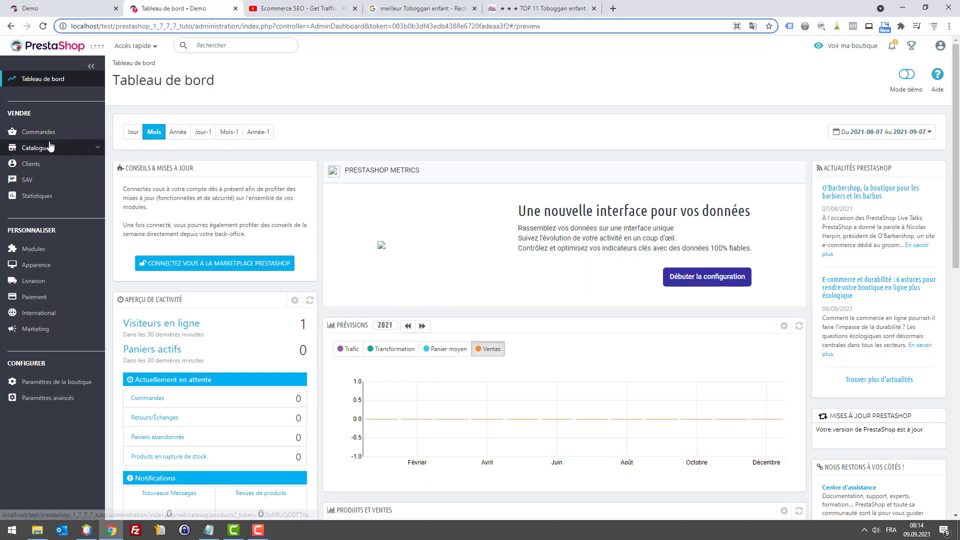
mouse_move(36, 193)
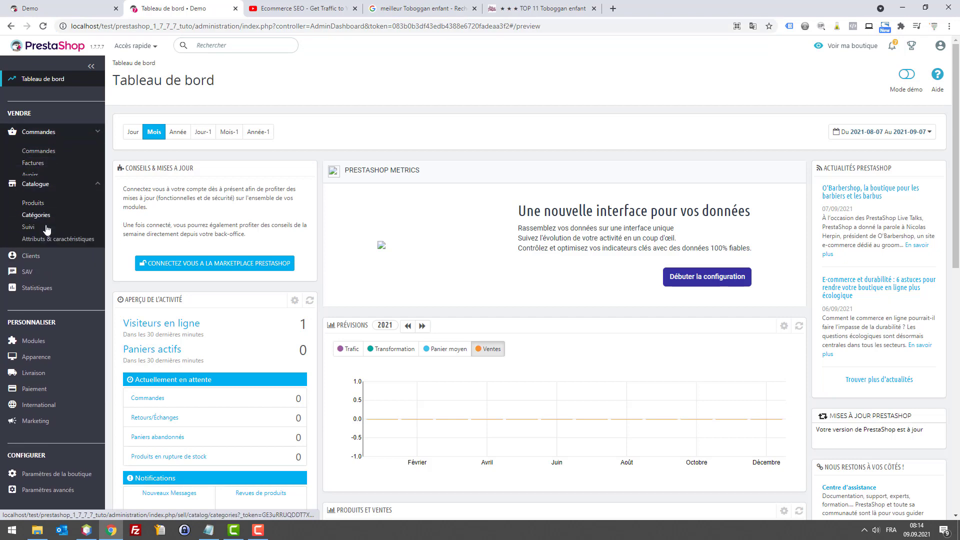
left_click(38, 170)
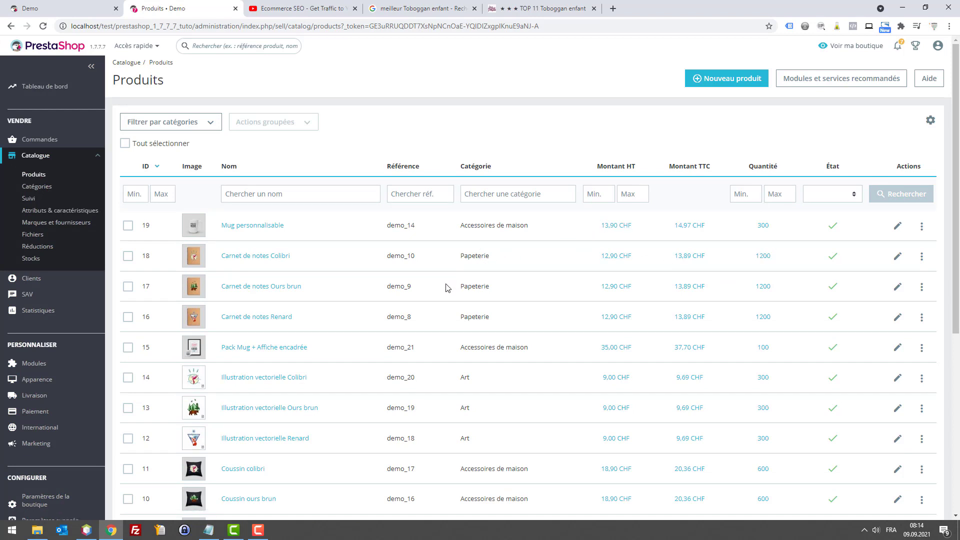
scroll(447, 284, "down", 3)
scroll(500, 220, "up", 2)
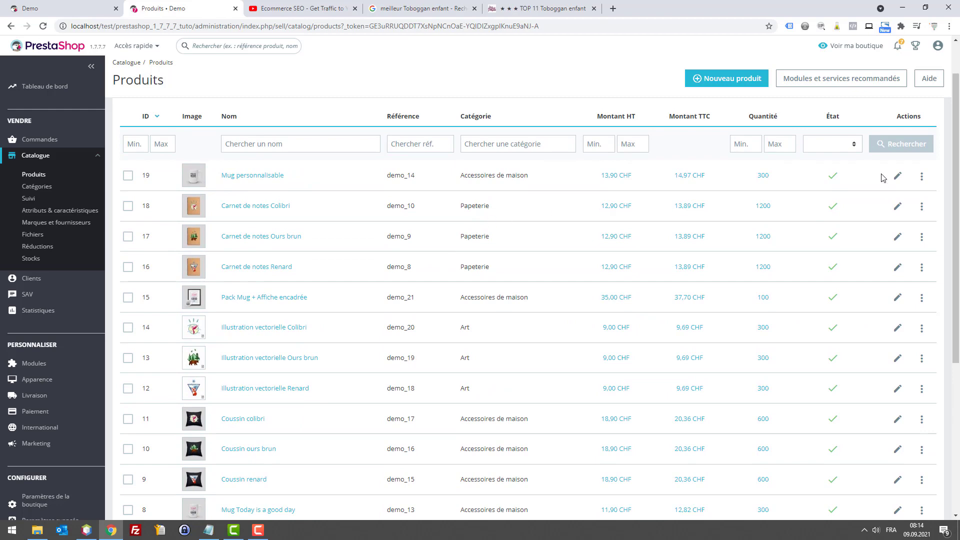
scroll(268, 180, "down", 5)
scroll(294, 168, "up", 6)
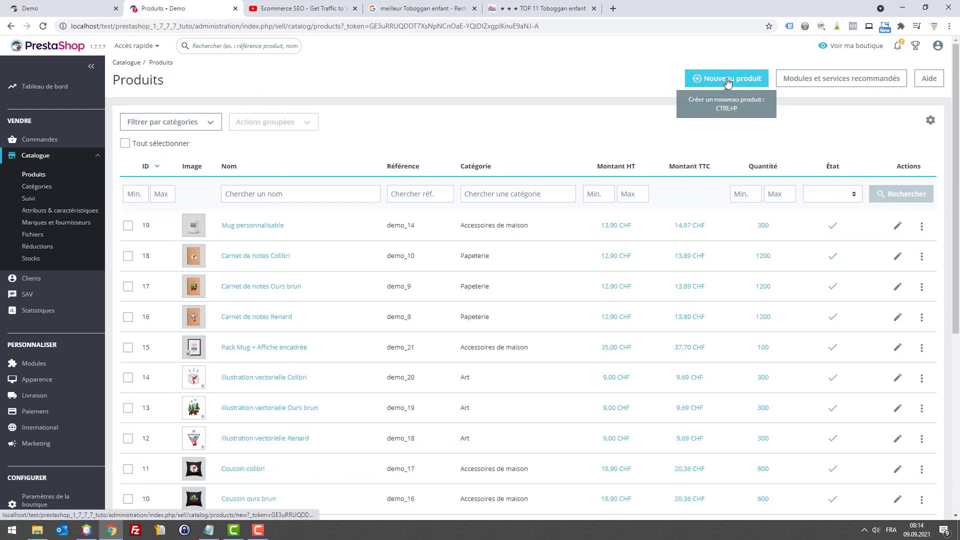
Move the Google results beside the PrestaShop page and start creating a new product
left_click_drag(437, 4, 300, 8)
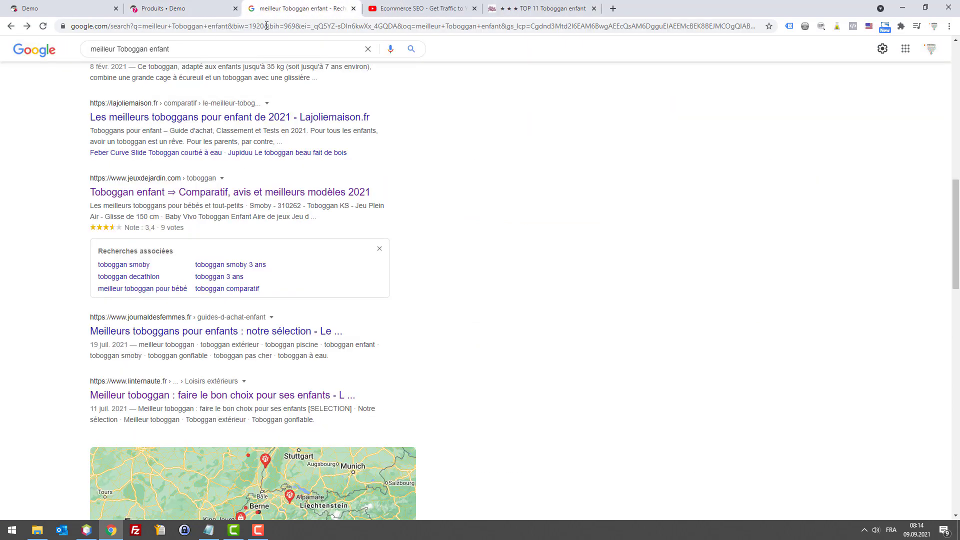
left_click(195, 5)
left_click(727, 89)
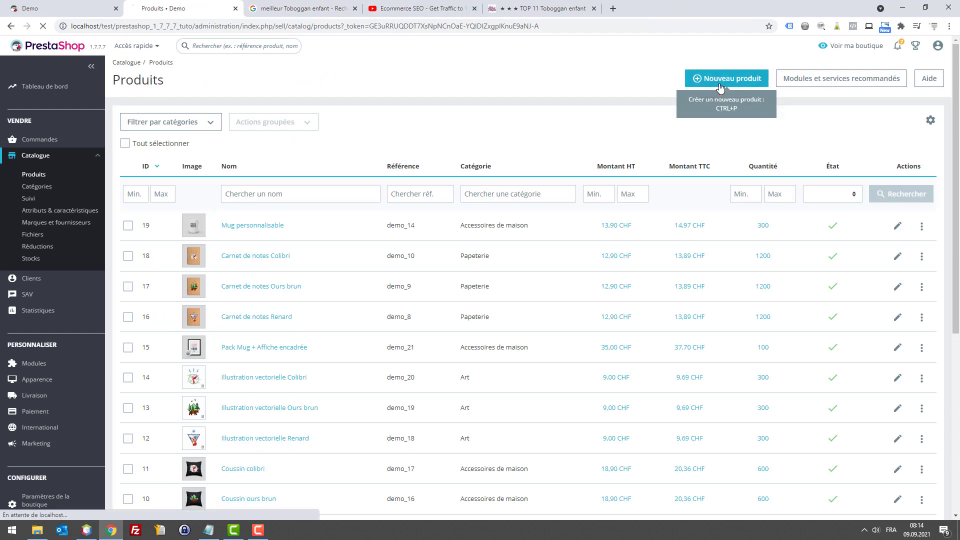
Replace the Google query "meilleur Toboggan enfant" with a search for "toboggan synonyme"
left_click(289, 10)
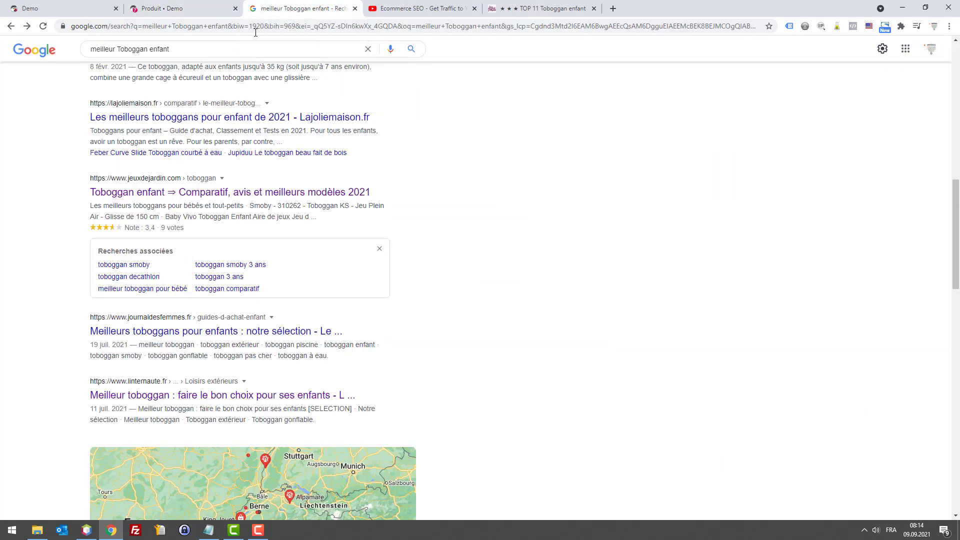
double_click(137, 49)
left_click(191, 8)
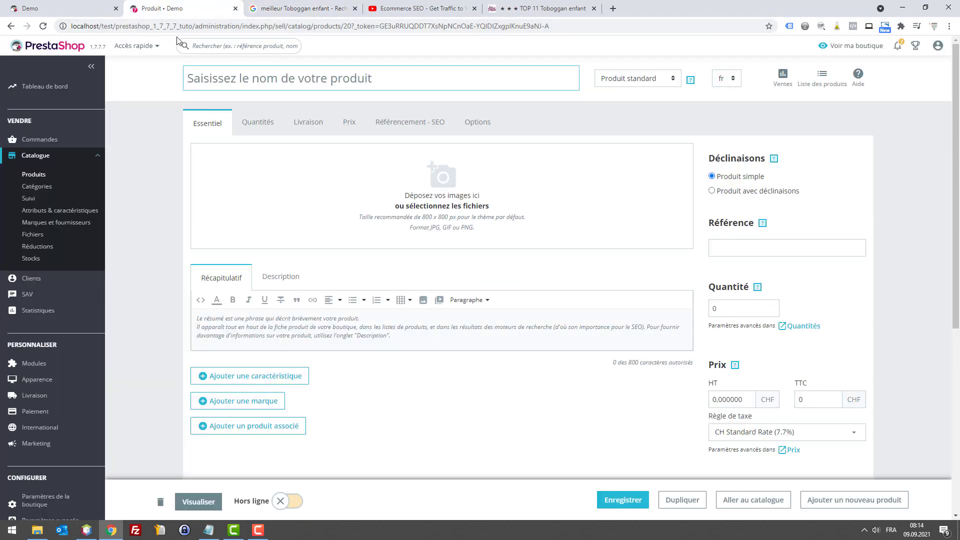
left_click(278, 4)
left_click(115, 51)
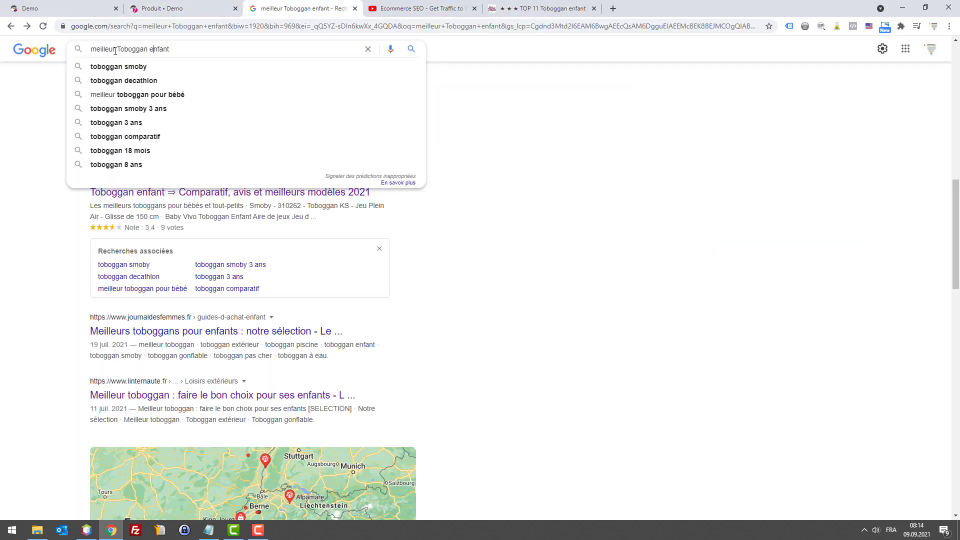
key("ctrl+z")
double_click(135, 45)
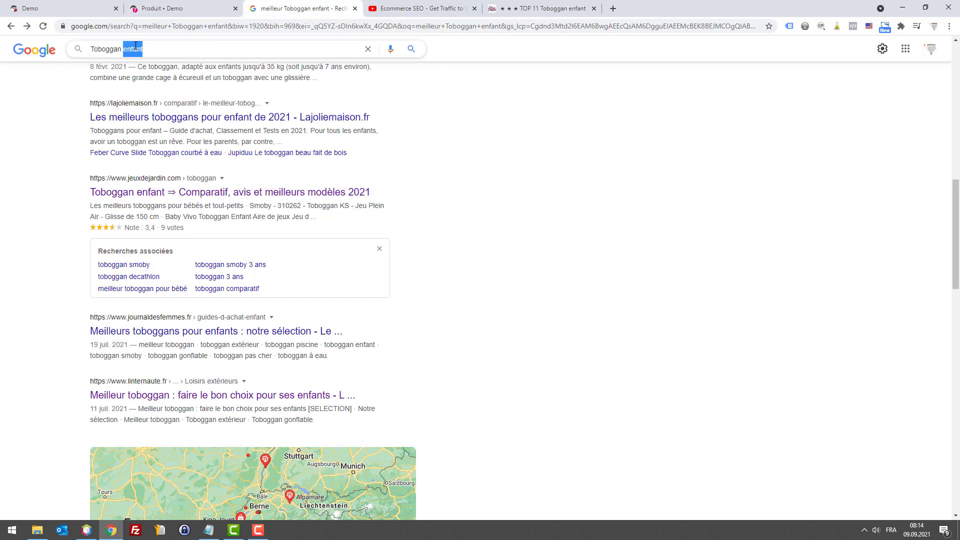
type("synon")
key("Down")
key("Return")
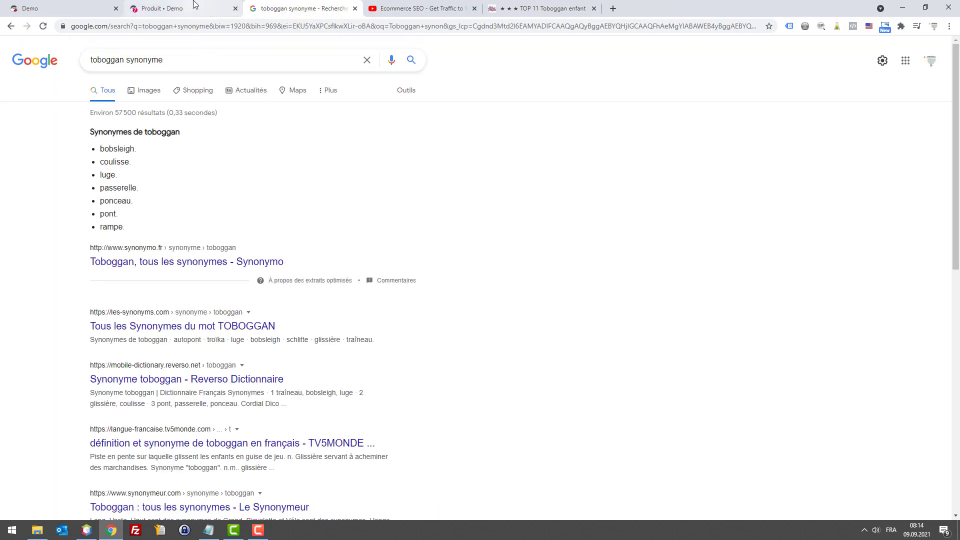
Return to the new PrestaShop product and view the product list in a separate browser tab
left_click(228, 5)
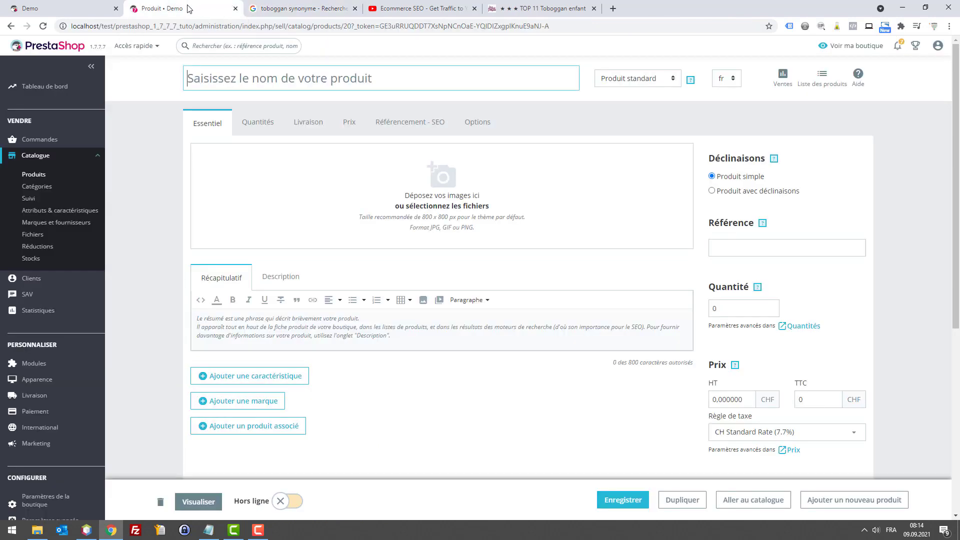
right_click(34, 174)
left_click(100, 181)
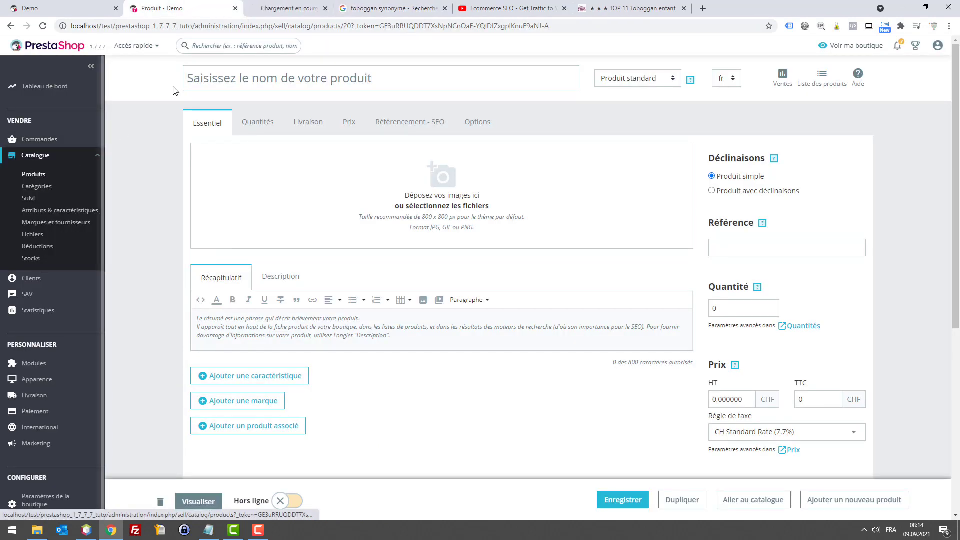
left_click(295, 4)
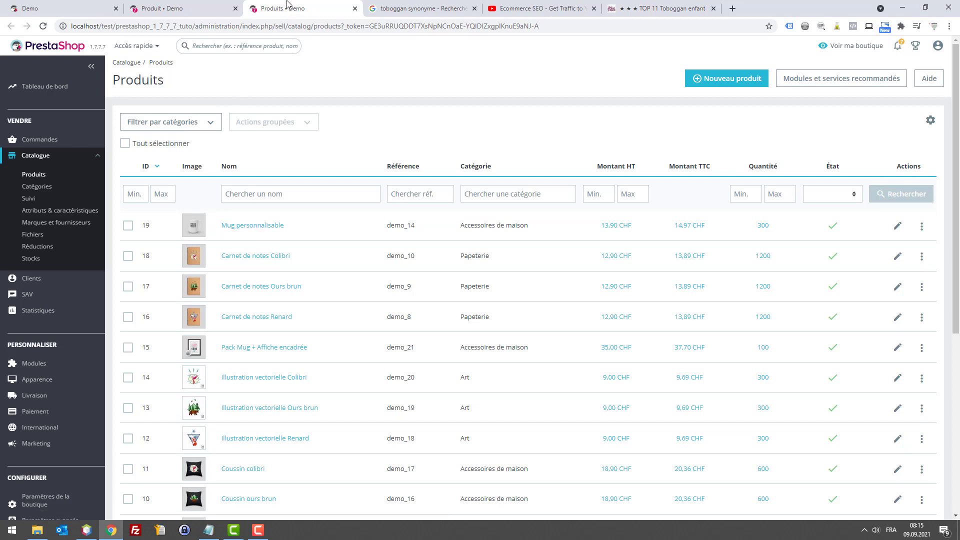
Search Google for "mug" in a new browser tab
key("ctrl+t")
type("mug")
key("Return")
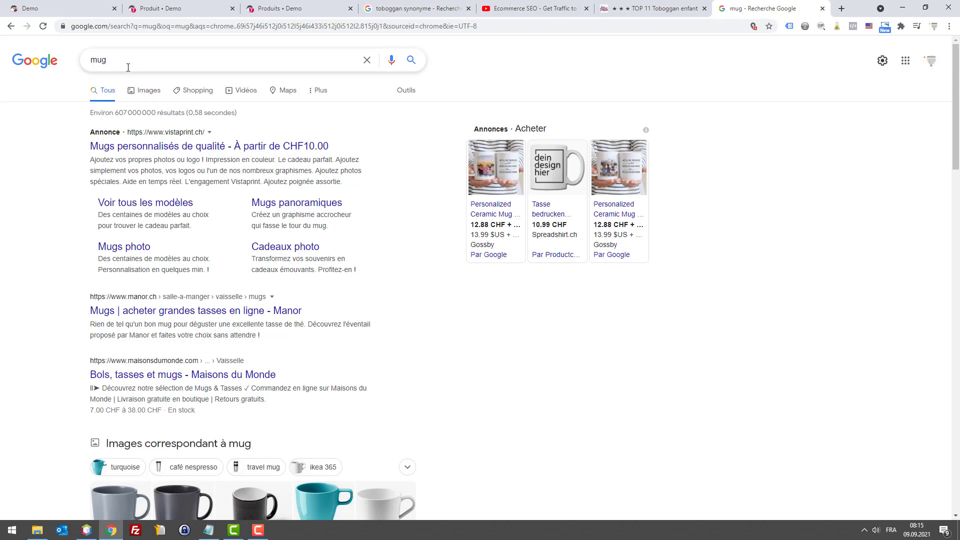
Replace the Google query with "tasse" and run the search
key("BackSpace")
key("BackSpace")
key("BackSpace")
type("tasse")
key("Return")
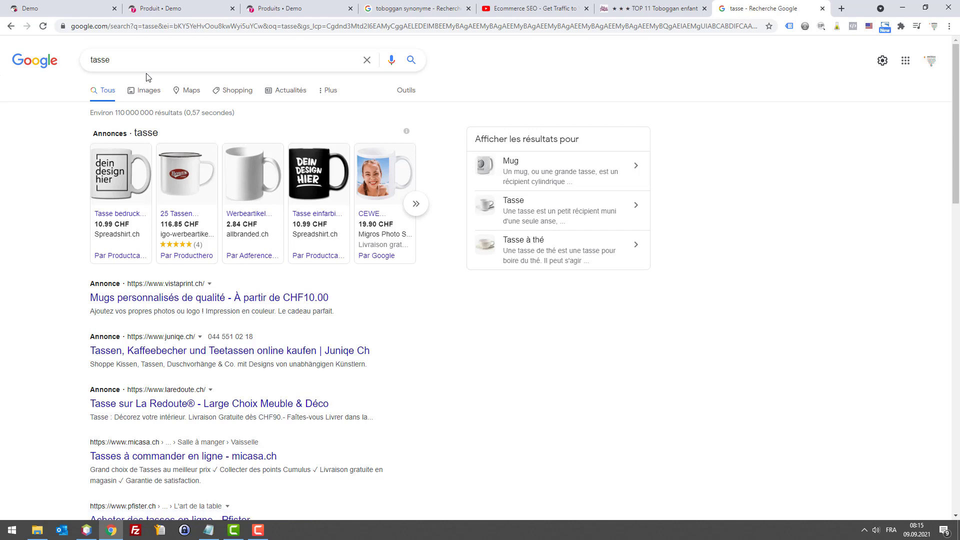
Compare Google's search suggestions for "mug" and "tasse", and close that search page
left_click(122, 60)
double_click(122, 59)
type("mug")
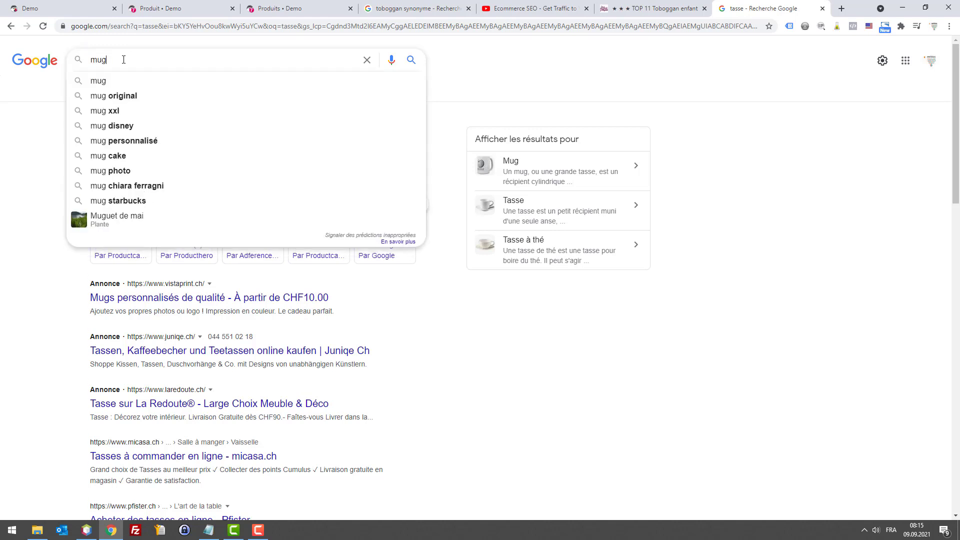
key("BackSpace")
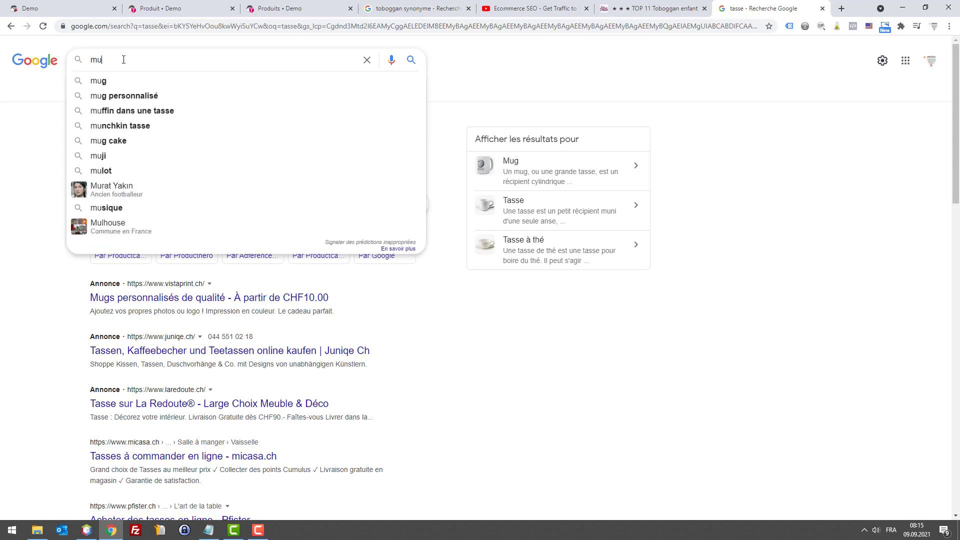
type("g")
key("BackSpace")
double_click(124, 59)
type("tasse")
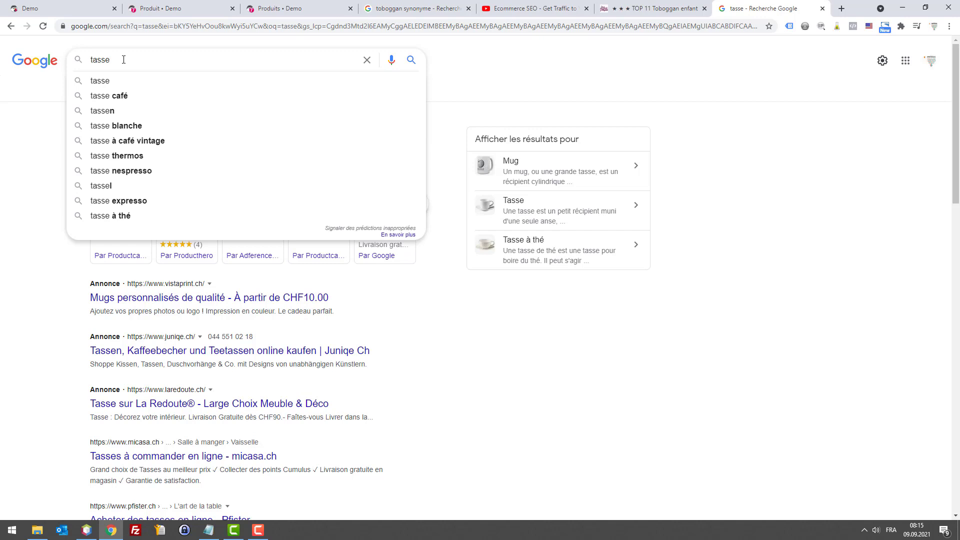
key("ctrl+w")
Name the new PrestaShop product "Toboggan enfant Moby"
left_click(161, 3)
left_click(306, 83)
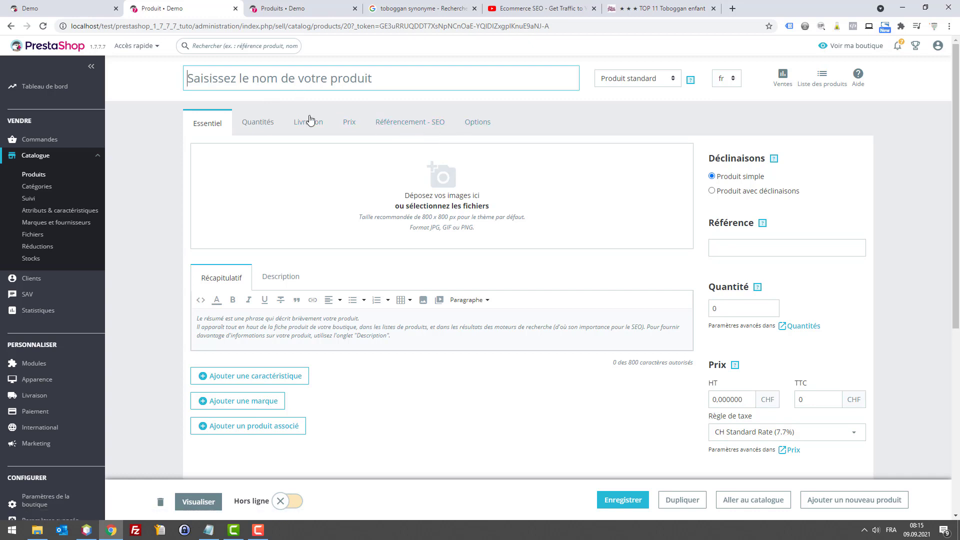
type("To")
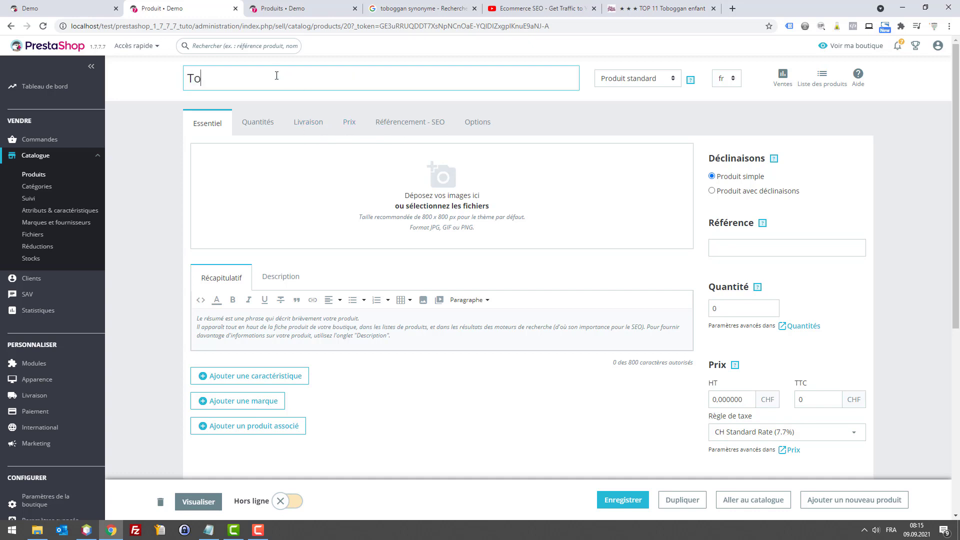
type("boggan enfant Moby")
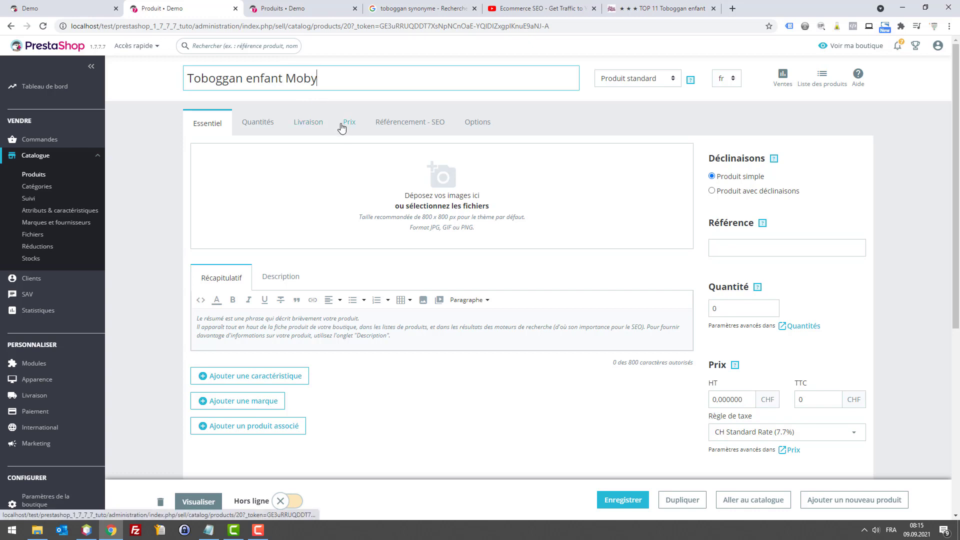
Copy the product name into the product's SEO title tag so it reads "Toboggan enfant Moby |"
triple_click(349, 82)
left_click(306, 79)
left_click_drag(271, 78, 278, 76)
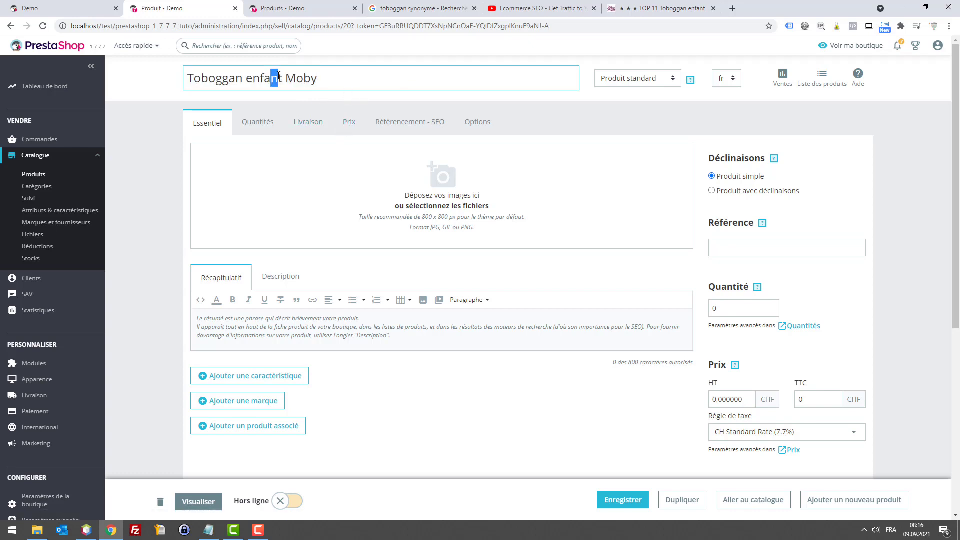
triple_click(294, 81)
key("ctrl+c")
left_click(415, 122)
left_click(239, 293)
key("ctrl+v")
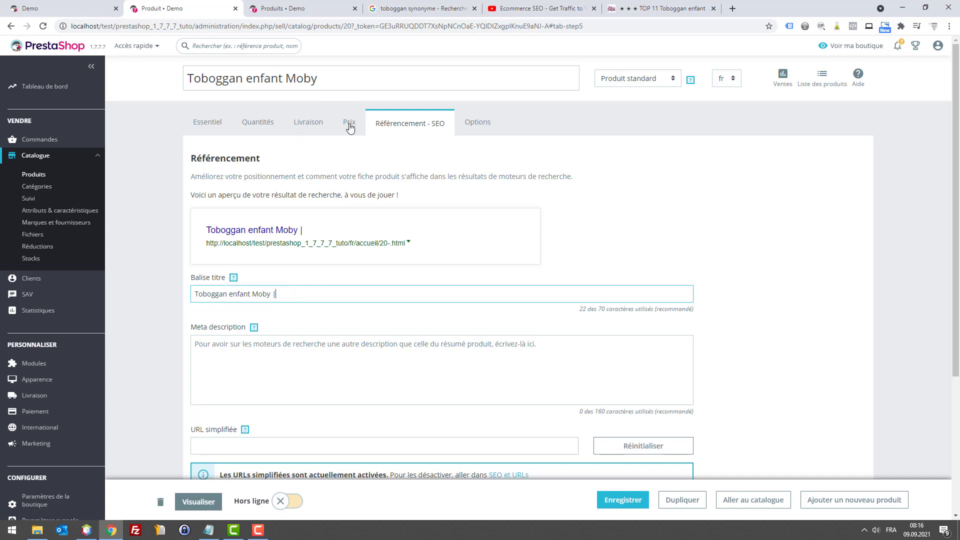
Switch back to the YouTube SEO video, watch the long-tail and target keyword example, and mute the sound
left_click(540, 8)
left_click(66, 427)
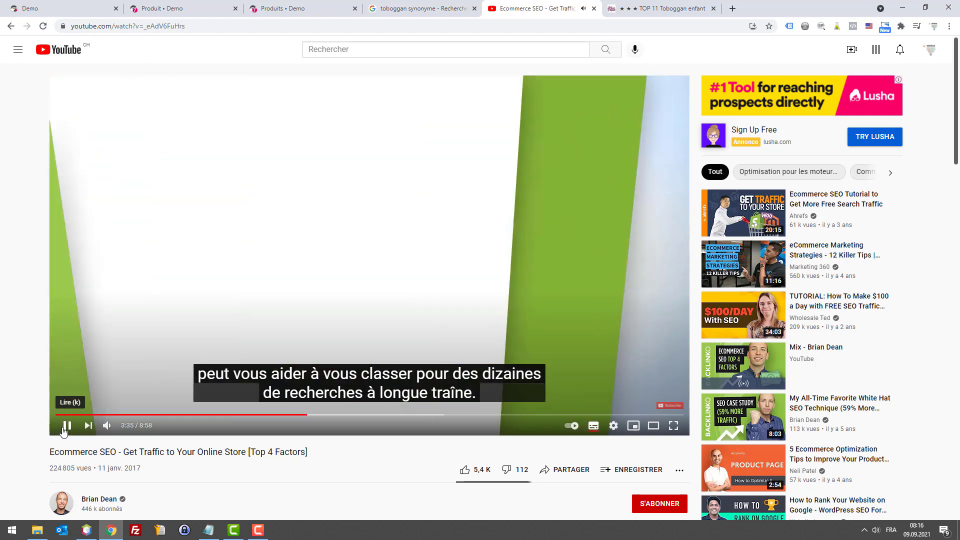
left_click(65, 427)
left_click(66, 427)
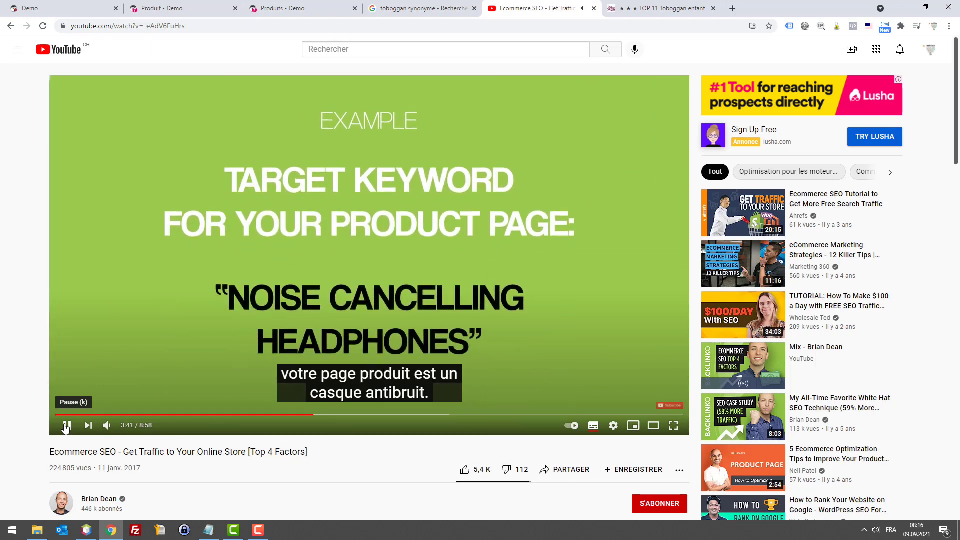
left_click(65, 426)
left_click_drag(127, 429, 121, 429)
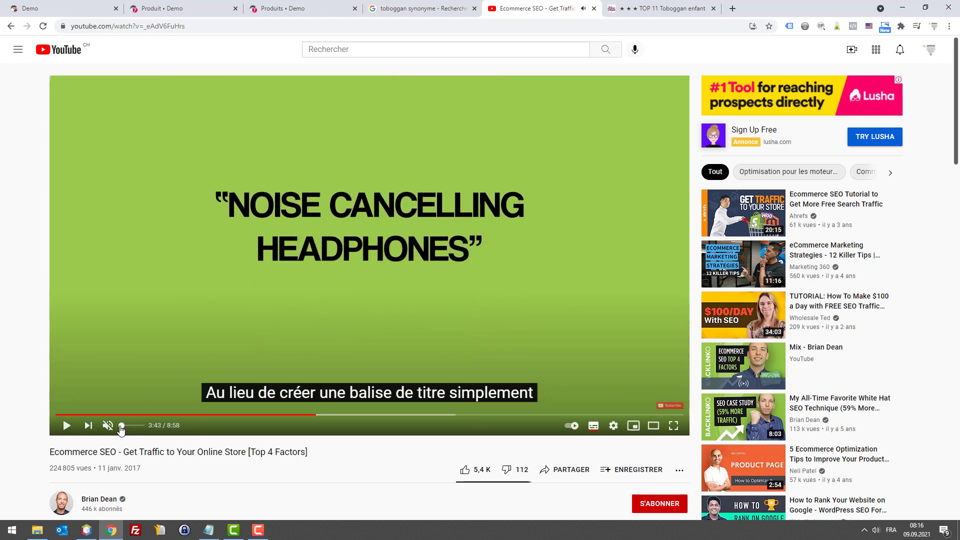
left_click(66, 426)
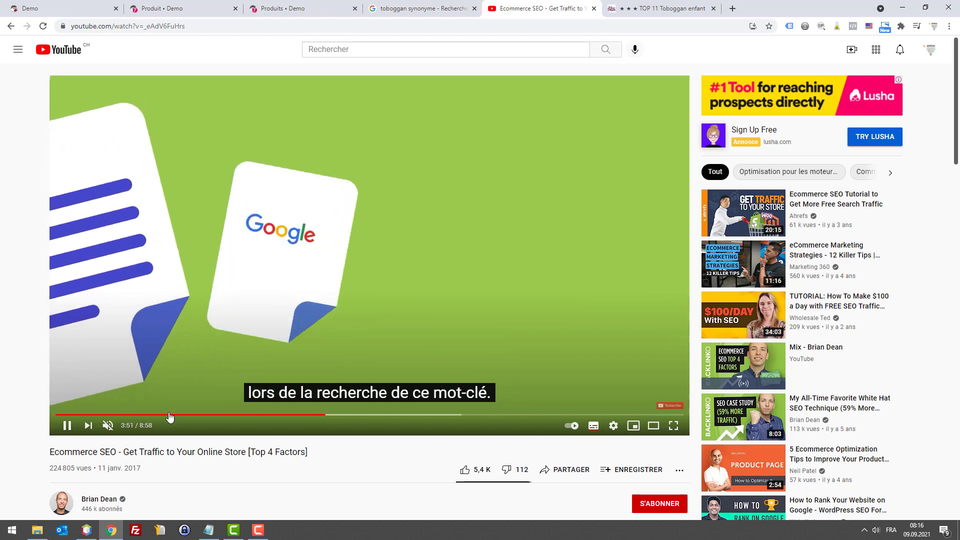
Watch the SEO video's part on adding search modifiers like cheap, deals and review, and pause it
left_click(67, 426)
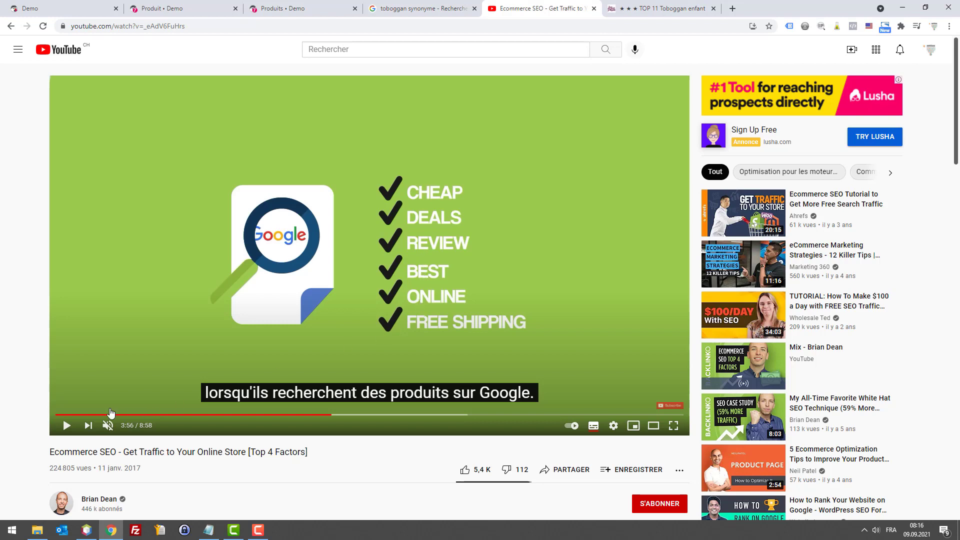
left_click(60, 427)
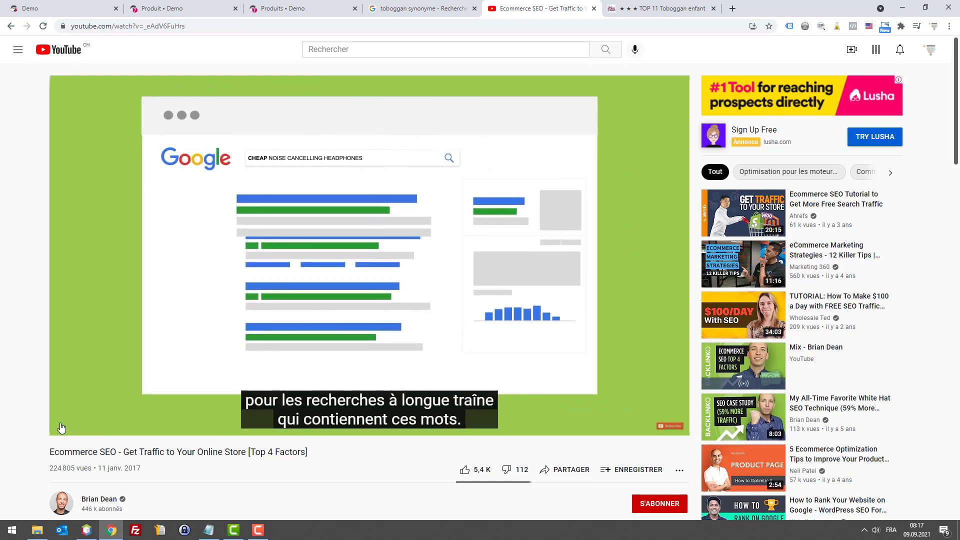
left_click(64, 426)
Switch to PrestaShop, open the product categories page in a new tab and start adding a new category
left_click(447, 5)
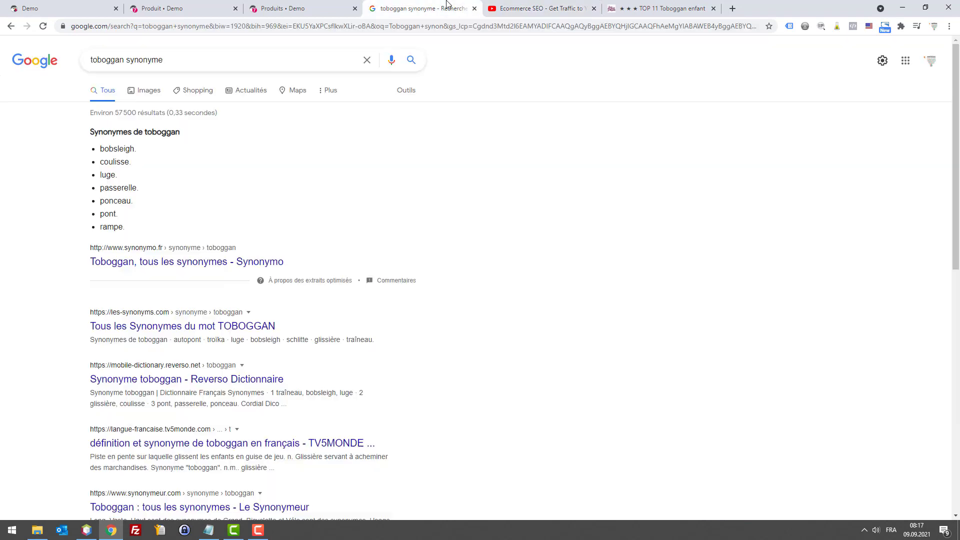
left_click(334, 6)
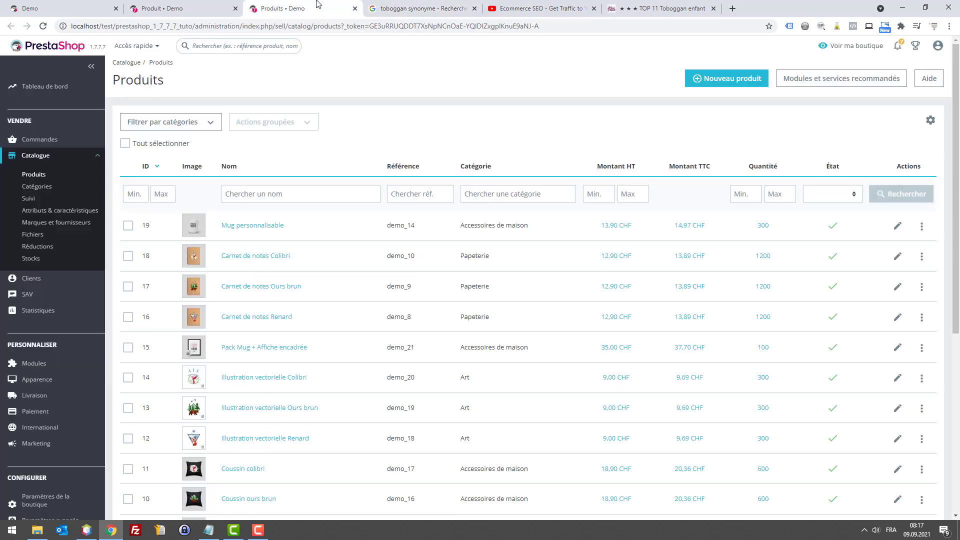
right_click(36, 187)
left_click(88, 193)
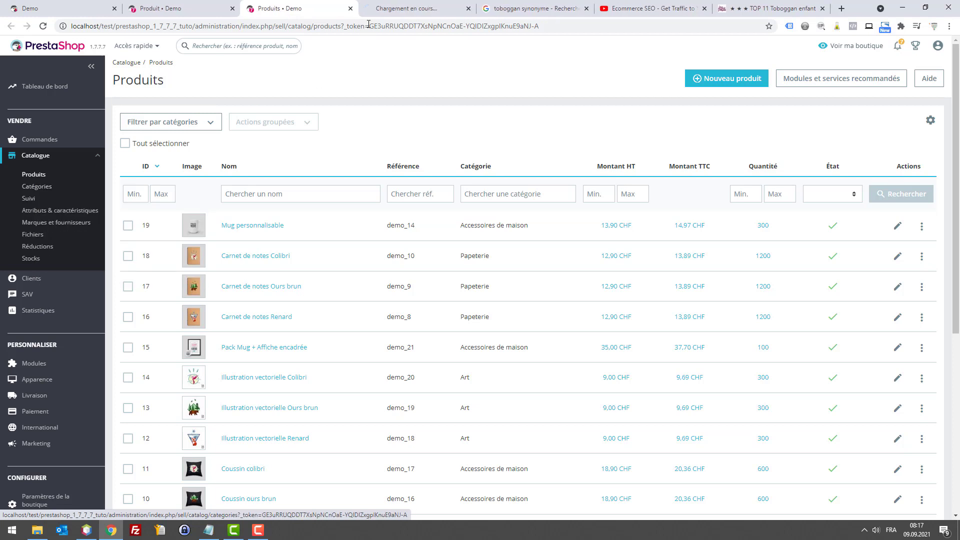
left_click(400, 4)
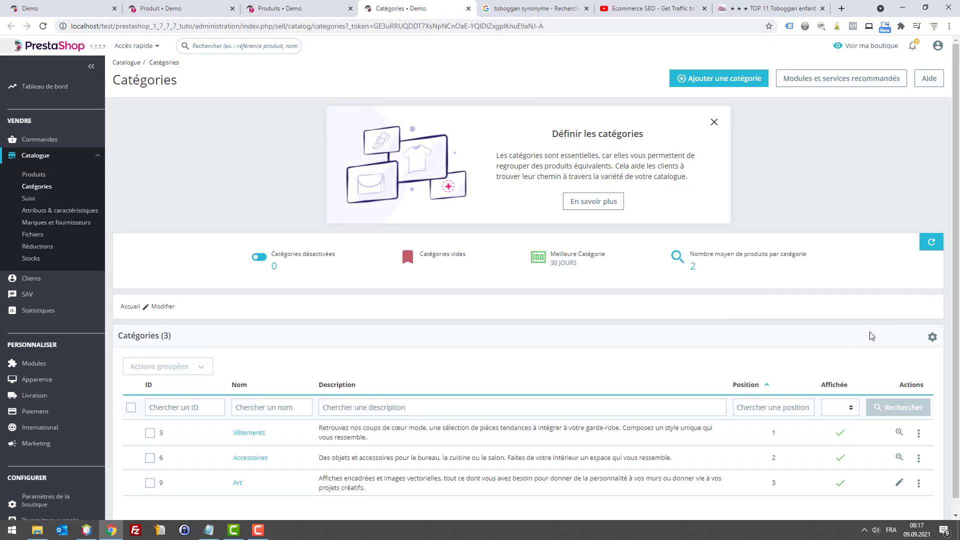
scroll(826, 396, "down", 1)
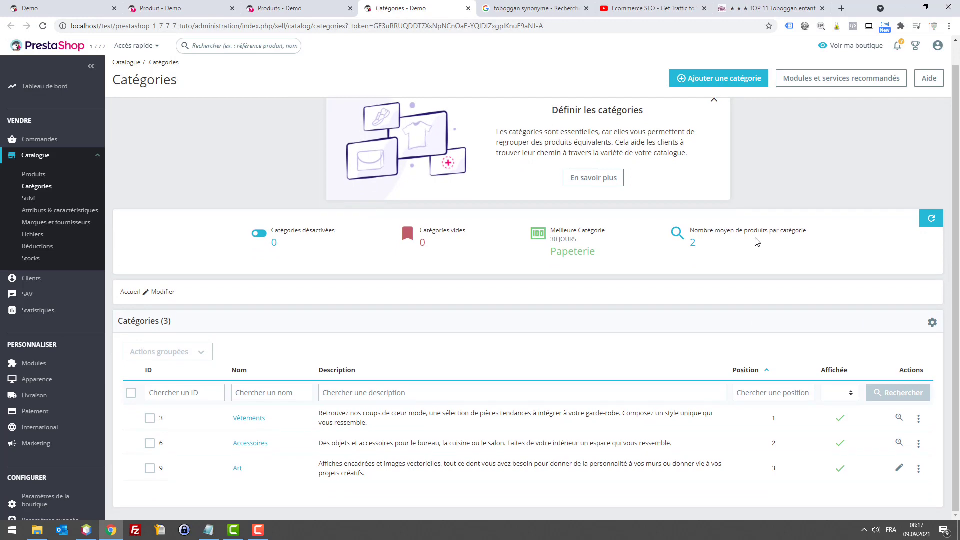
left_click(725, 81)
Enter a draft French name for the new category from the words toboggan and enfant
left_click(497, 151)
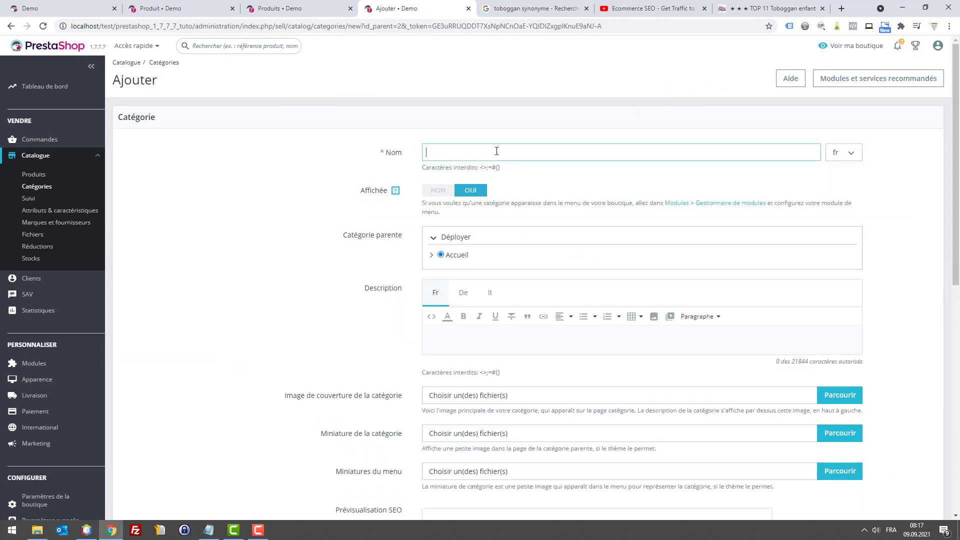
type("Tobbog")
type("an a")
key("BackSpace")
type("enfant")
Correct the first word of the category name to "Toboggan", using the spelling copied from the Google synonym search
left_click(506, 14)
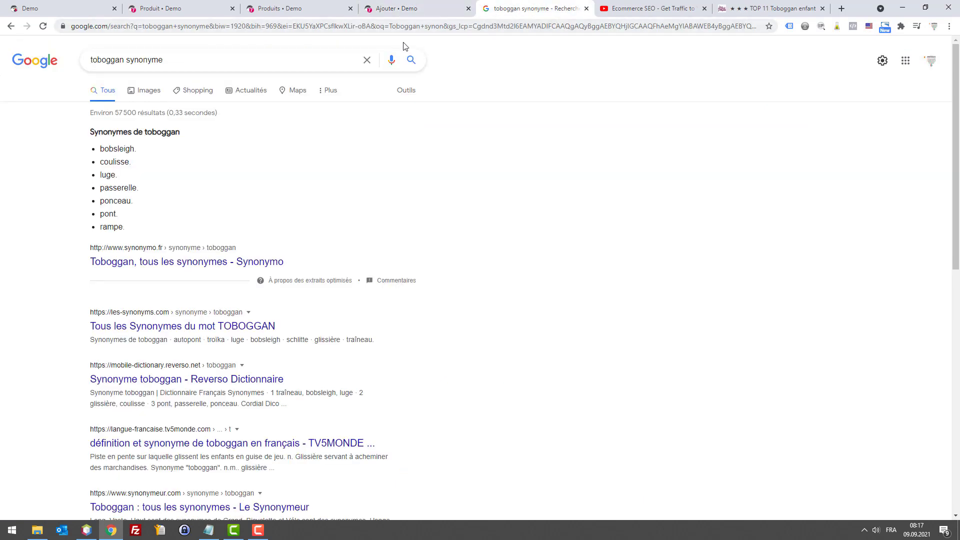
double_click(124, 60)
key("ctrl+c")
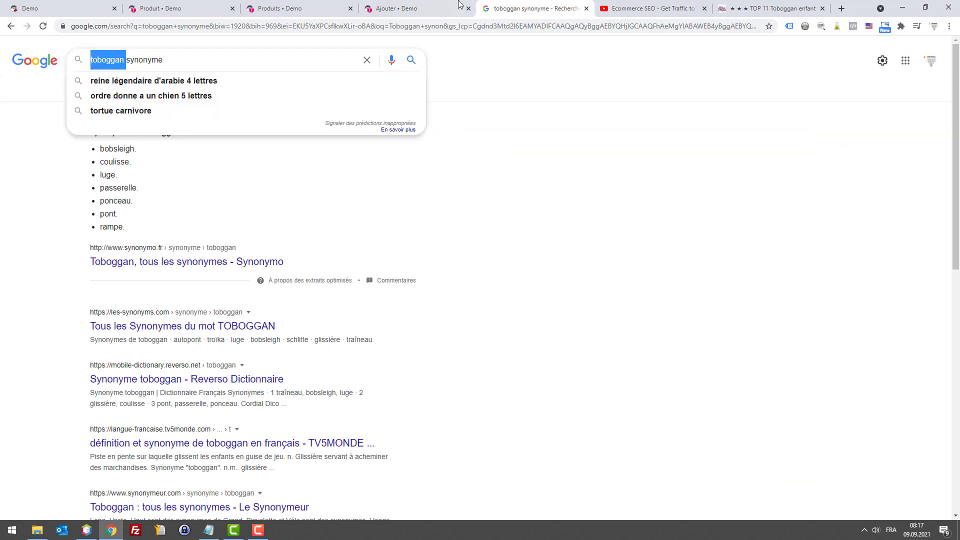
left_click(411, 9)
double_click(434, 153)
key("ctrl+v")
left_click(430, 152)
key("BackSpace")
type("T")
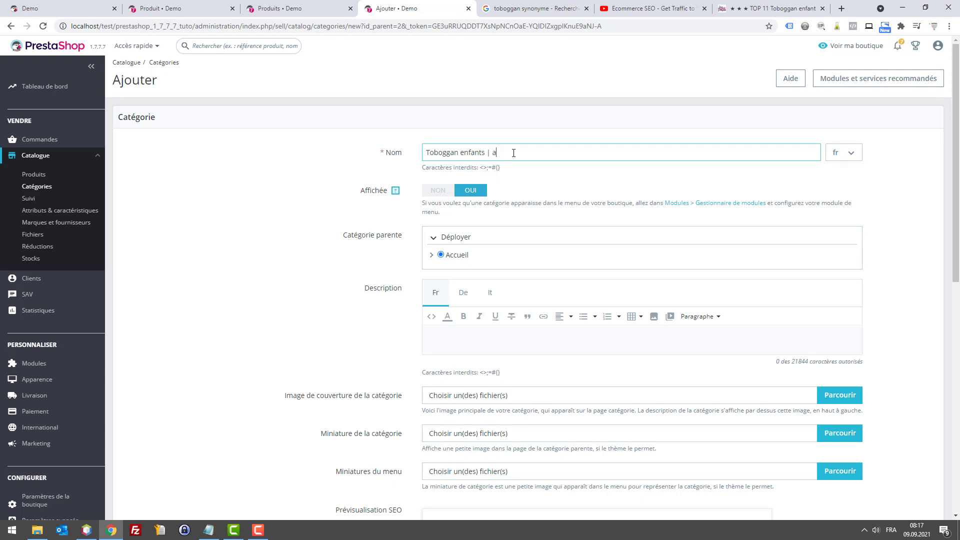
Complete the category name so it reads "Toboggan enfants | aux meilleurs prix"
key("BackSpace")
type("me")
type("aux")
left_click_drag(577, 155, 420, 155)
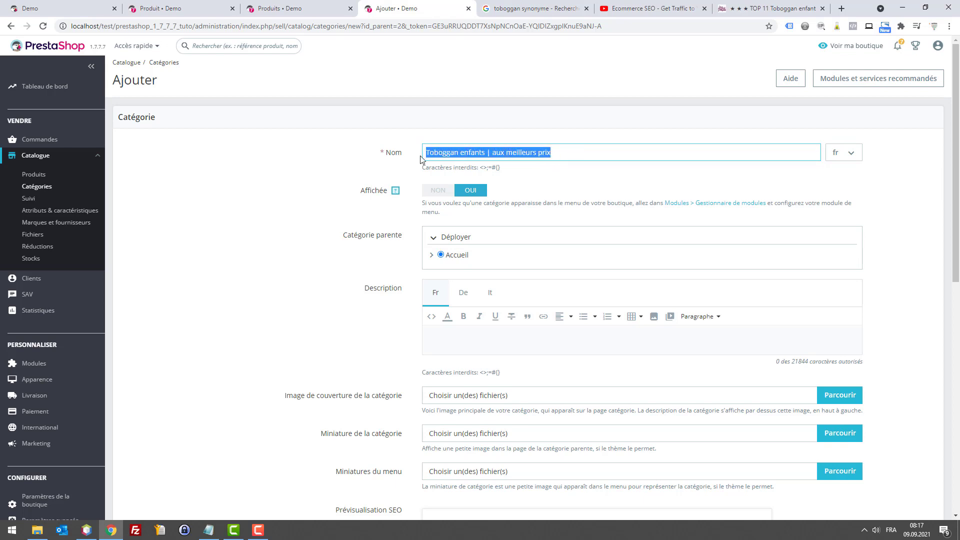
left_click(459, 153)
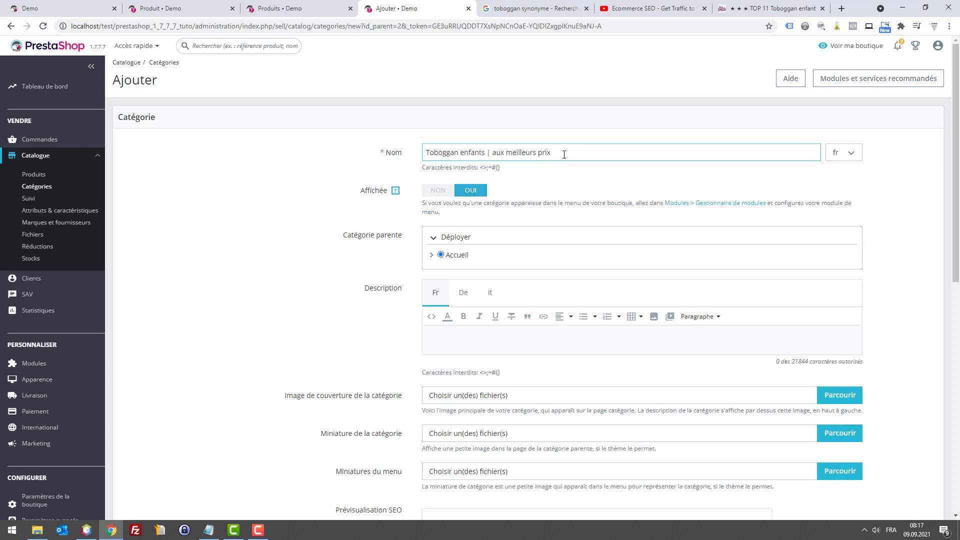
Copy the full category name into the category's title tag and shorten the name itself to "Toboggan enfants"
triple_click(559, 150)
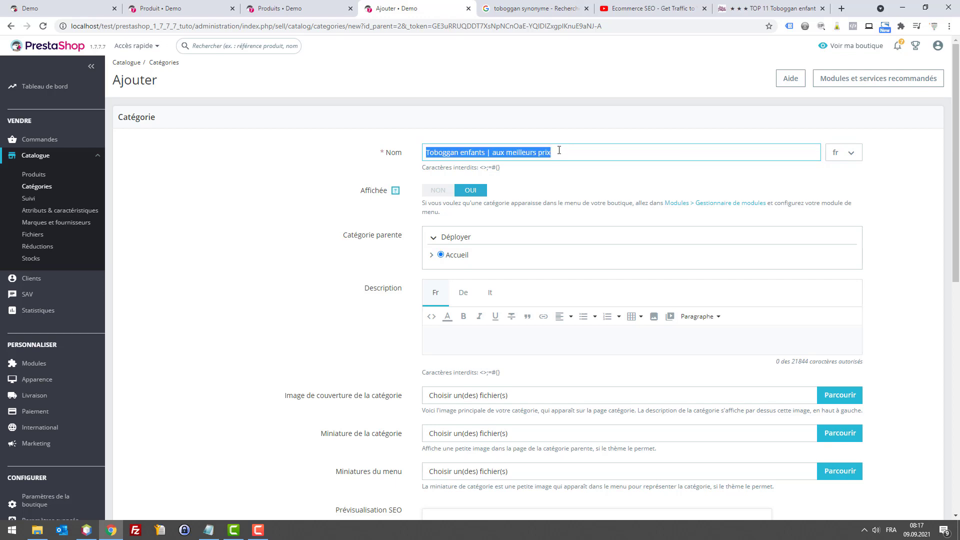
left_click(505, 152)
triple_click(490, 152)
key("ctrl+c")
left_click(490, 153)
left_click_drag(490, 152, 595, 146)
key("BackSpace")
scroll(602, 154, "down", 5)
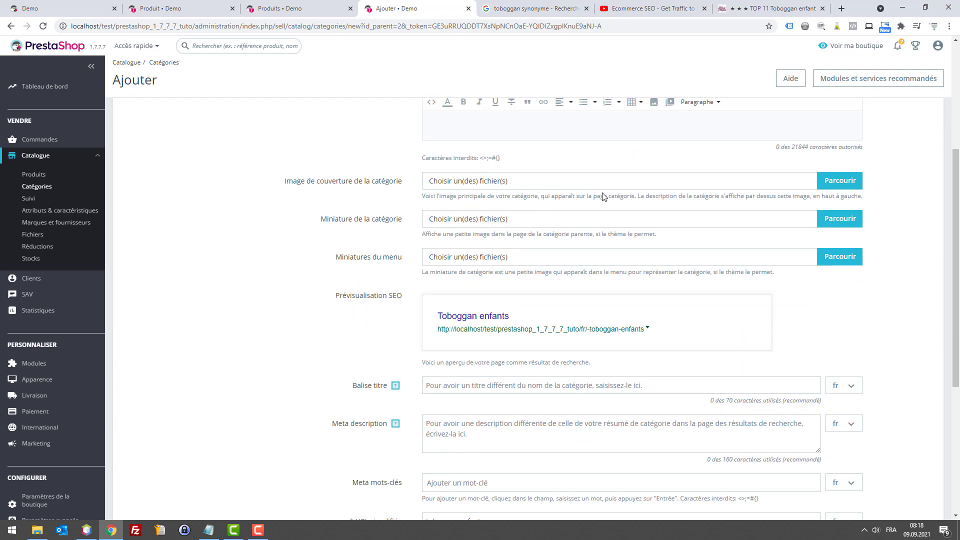
left_click(500, 349)
key("ctrl+v")
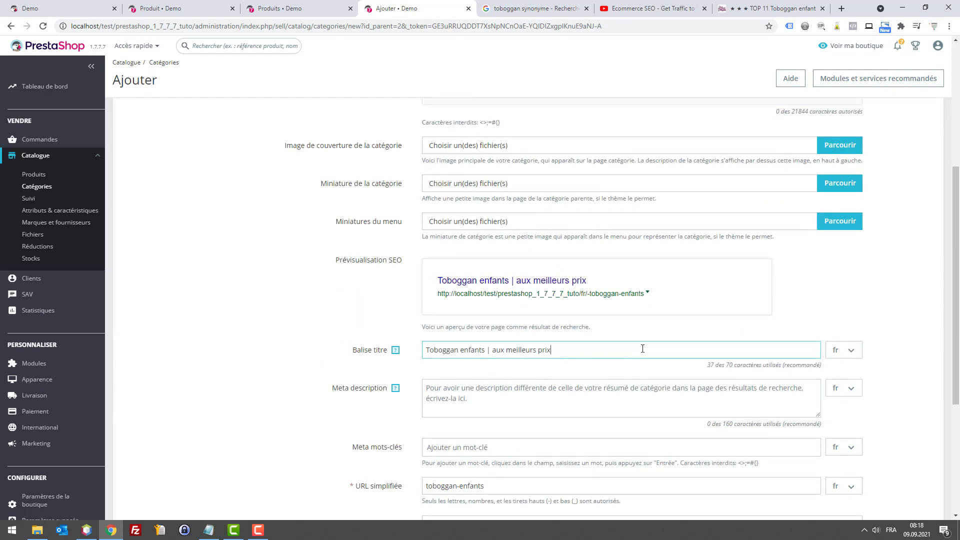
Change the title tag to the singular wording "Toboggan enfants | au meilleur prix"
left_click(504, 351)
key("BackSpace")
left_click(533, 350)
key("BackSpace")
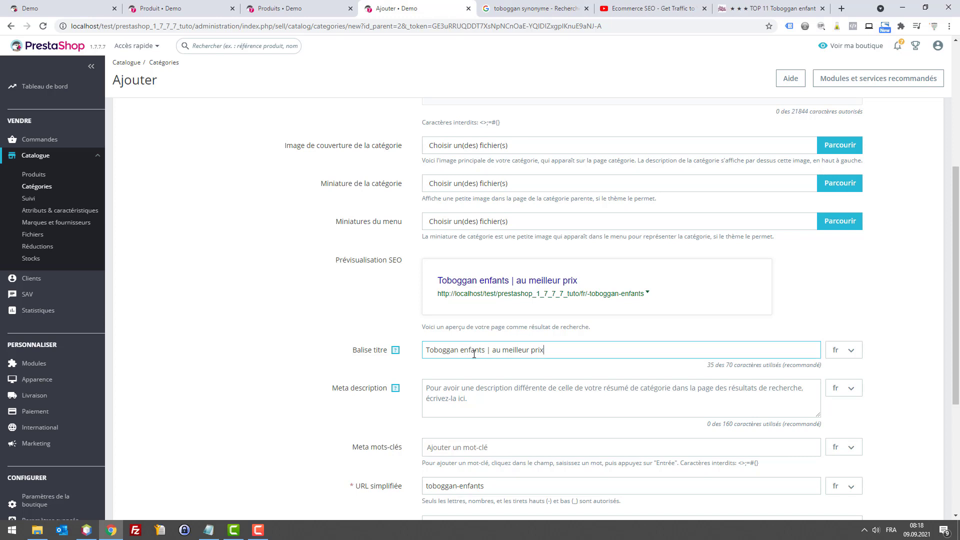
Try enclosing "au meilleur prix" in square brackets in the title tag, and restore the vertical bar separator
key("BackSpace")
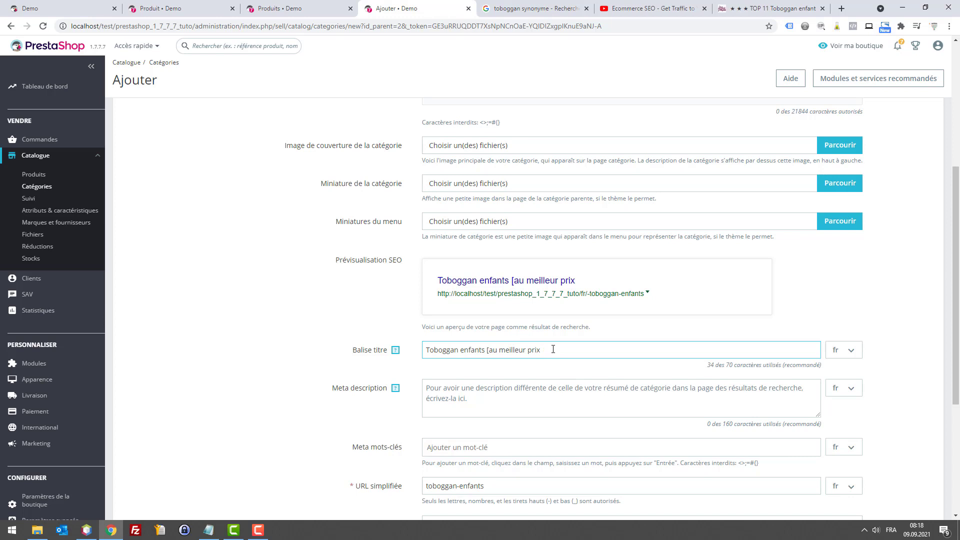
key("BackSpace")
type("|")
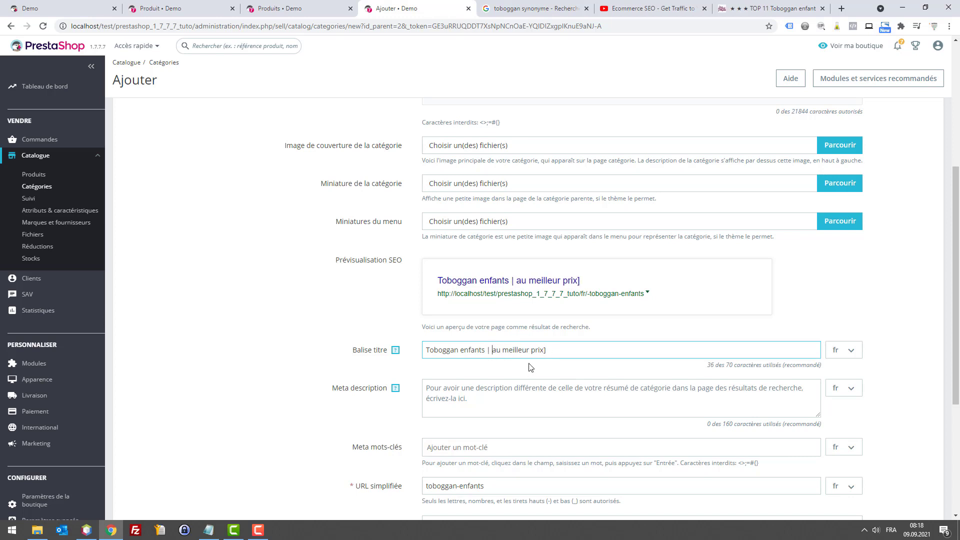
key("BackSpace")
Search Google in a new tab for "toboggan meilleur prix", and view the idealo result before closing it
left_click_drag(503, 349, 554, 350)
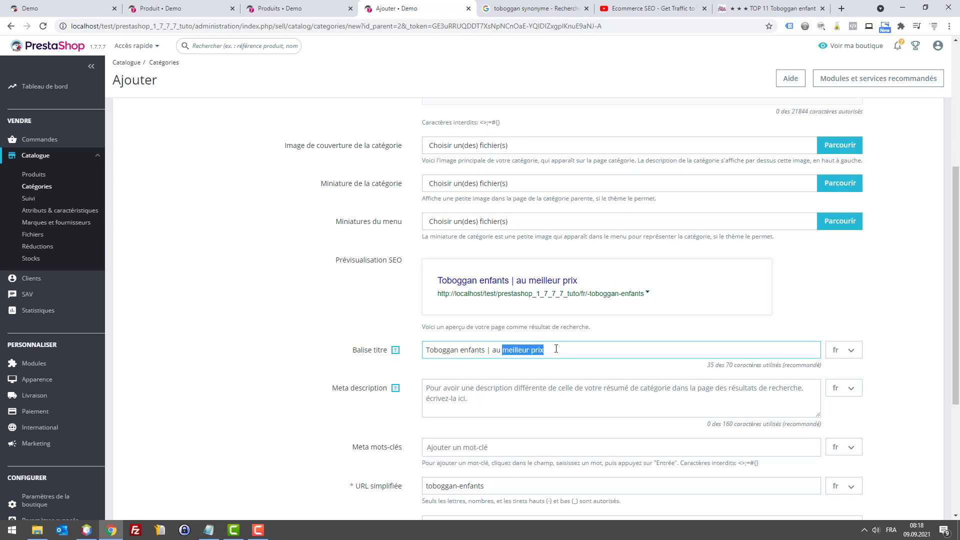
key("ctrl+t")
type("tobb")
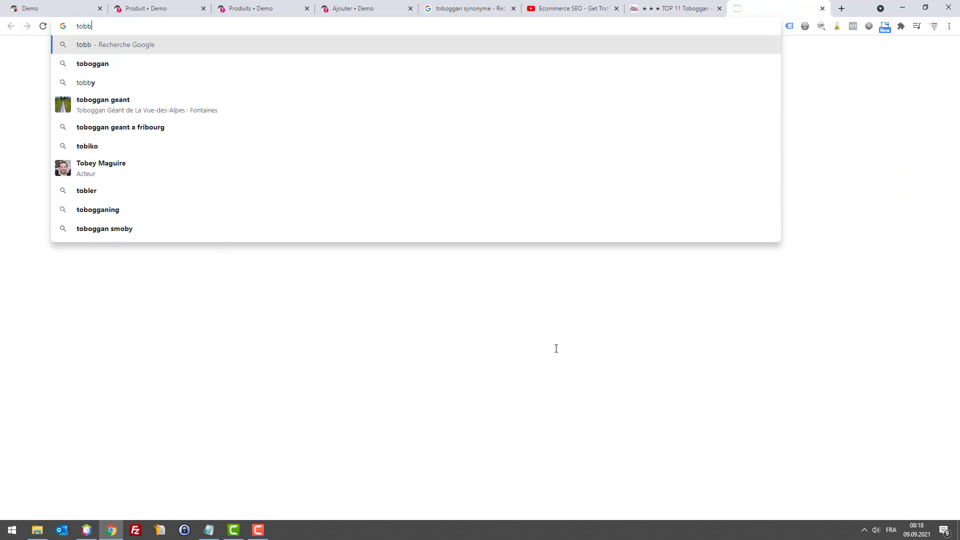
key("Down")
type("meilleur")
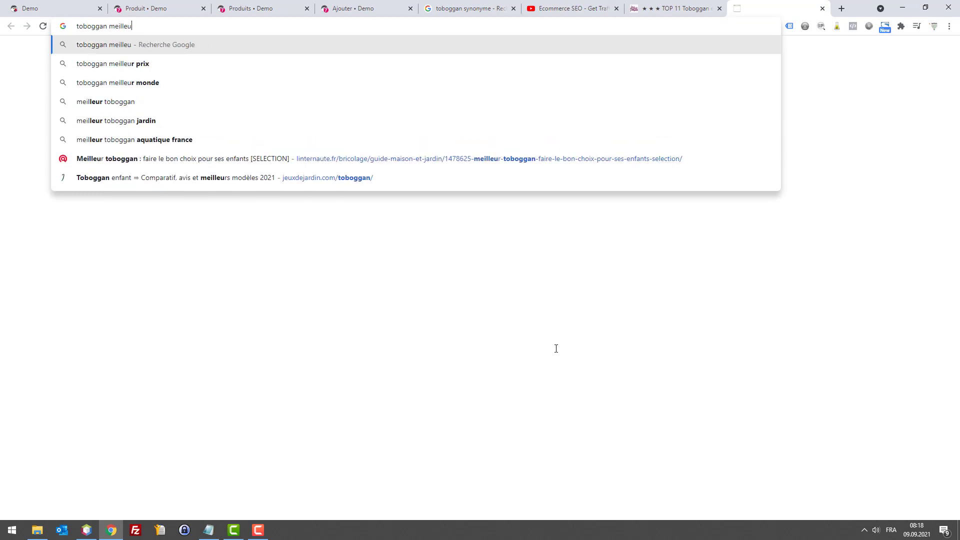
key("BackSpace")
key("BackSpace")
key("BackSpace")
key("BackSpace")
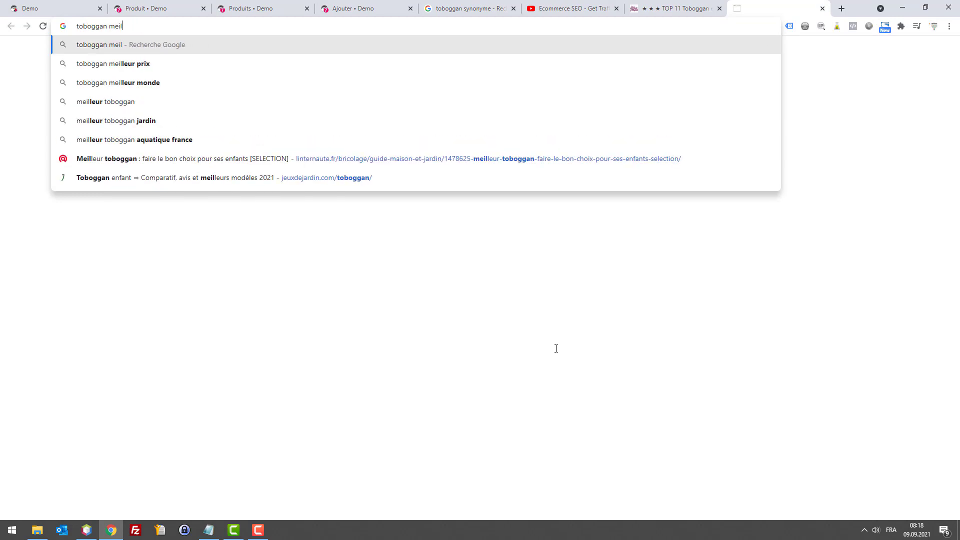
key("Down")
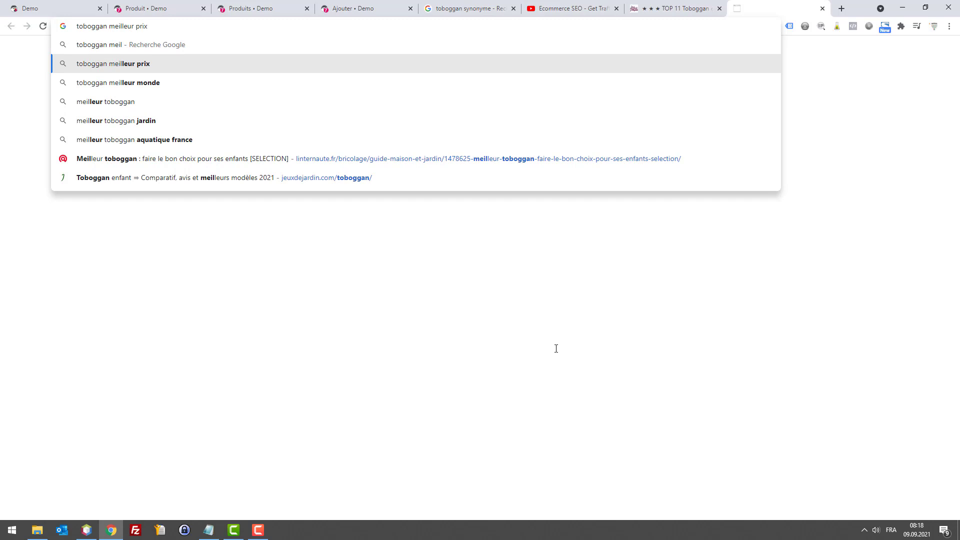
key("Return")
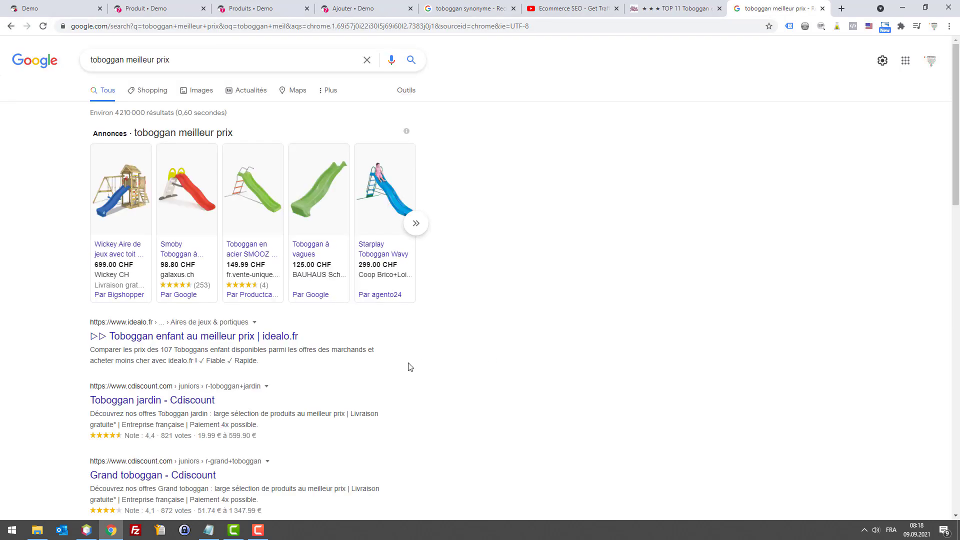
left_click(146, 341)
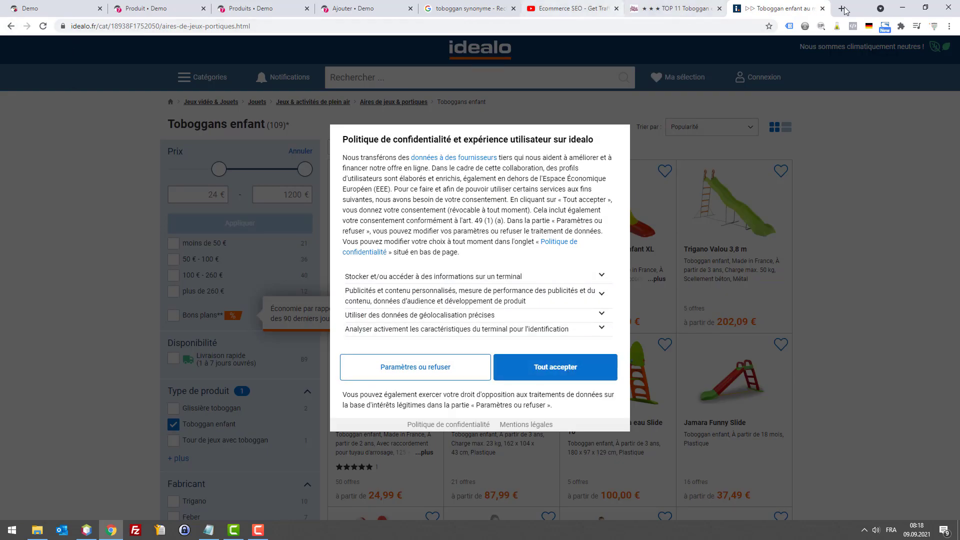
middle_click(779, 8)
Return to the YouTube SEO video, play the part on title tag terms like guarantee and free shipping, and pause it
left_click(575, 7)
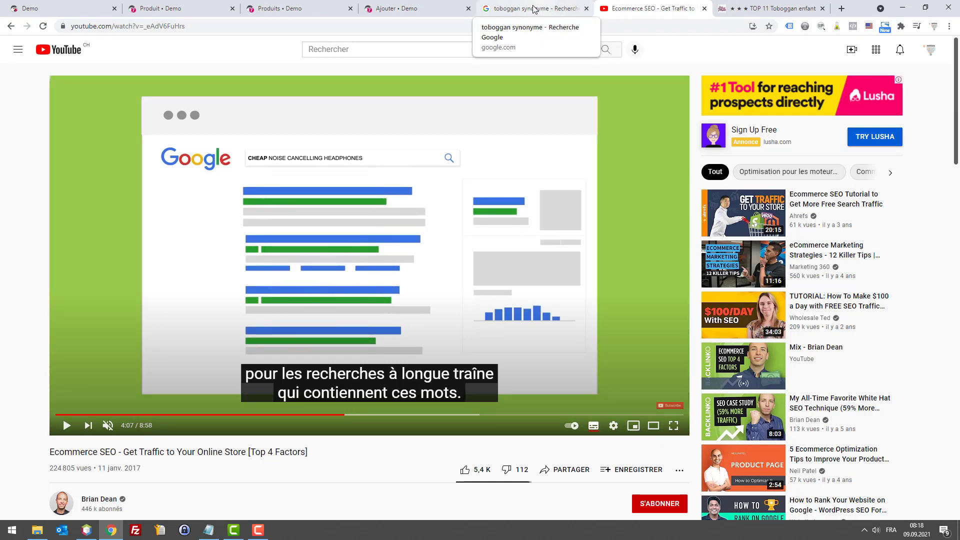
left_click(401, 8)
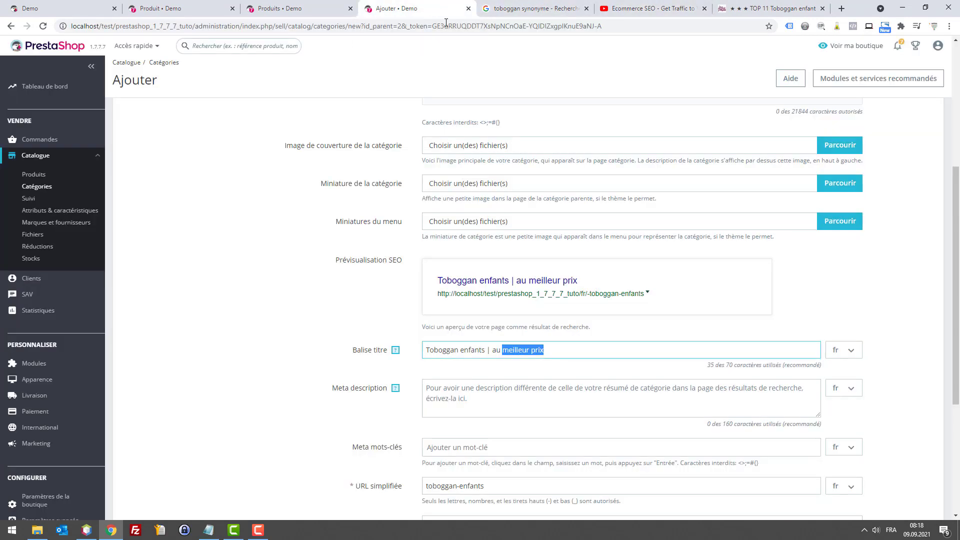
left_click(590, 350)
left_click(631, 12)
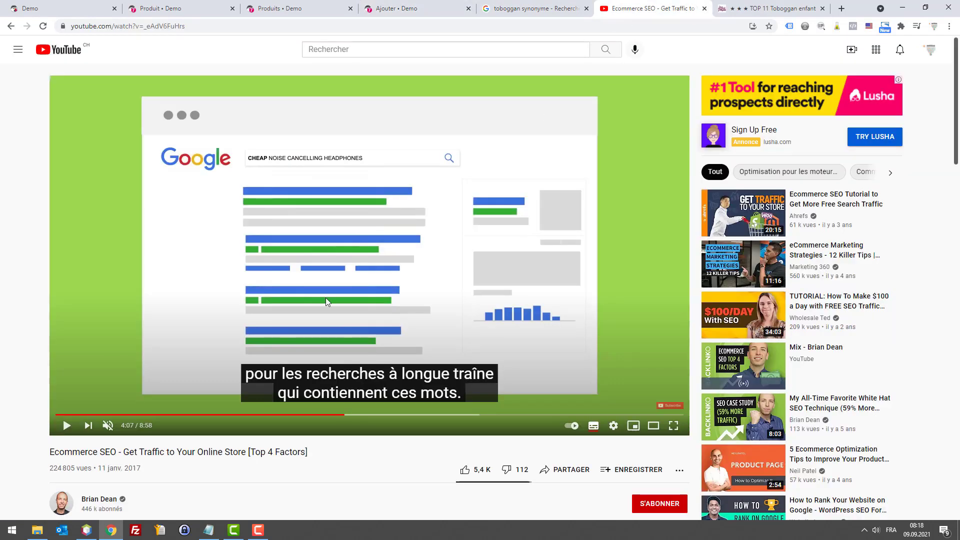
left_click(68, 426)
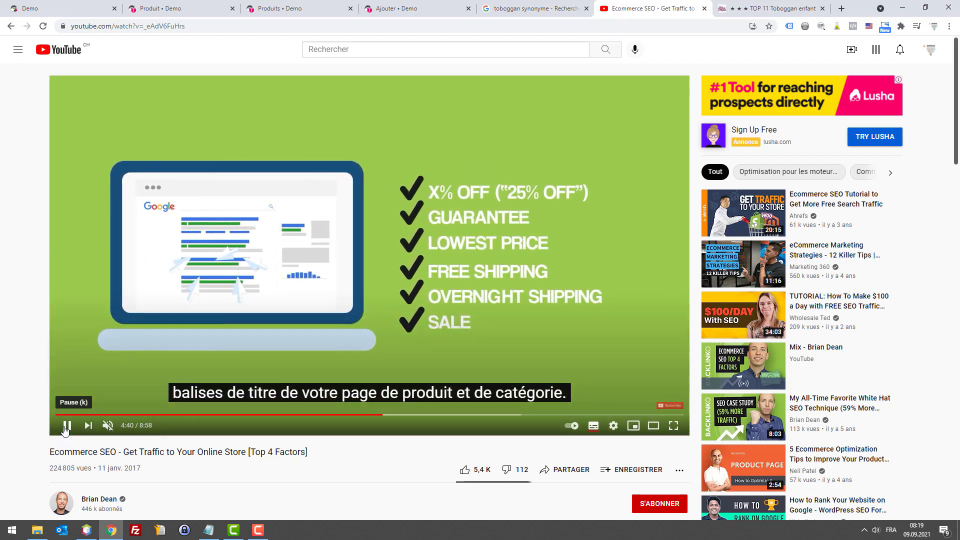
left_click(66, 426)
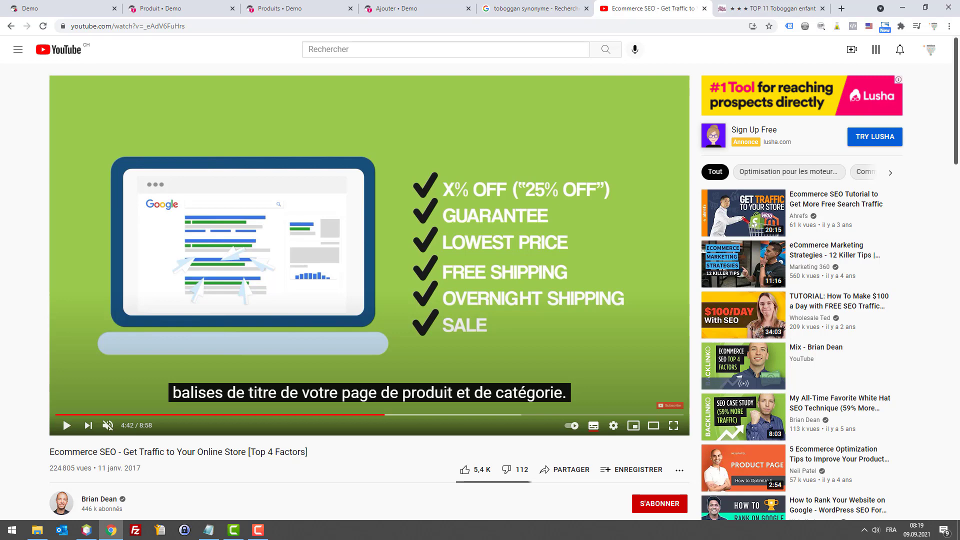
Open a blank Notepad note and list the terms meilleur, design, avis, promo, livraison rapide and pas cher on separate lines
left_click(445, 8)
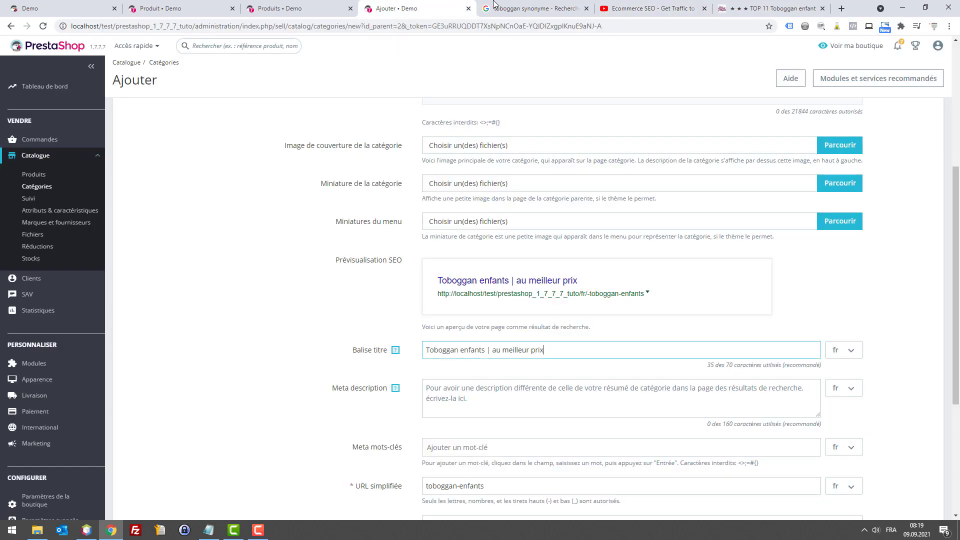
left_click(483, 9)
key("super")
type("bloc")
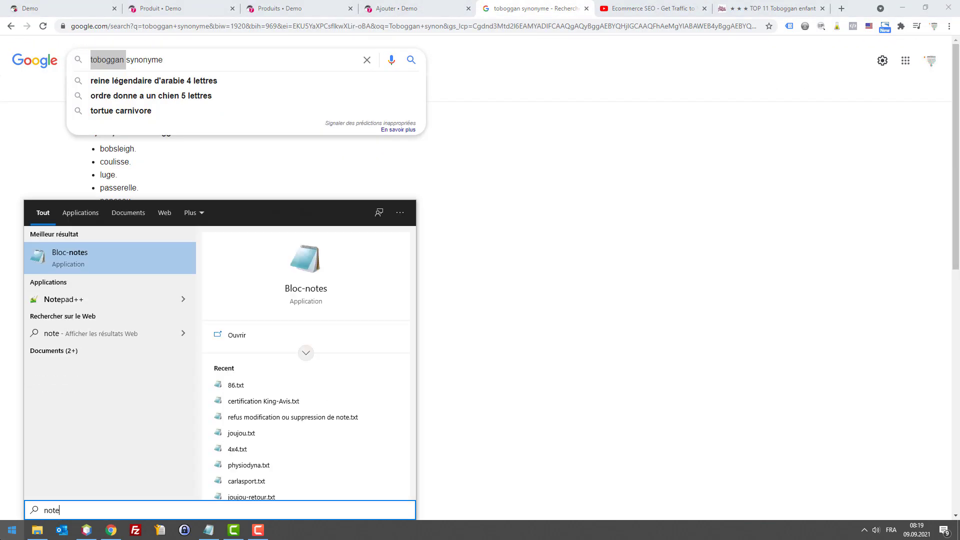
key("Return")
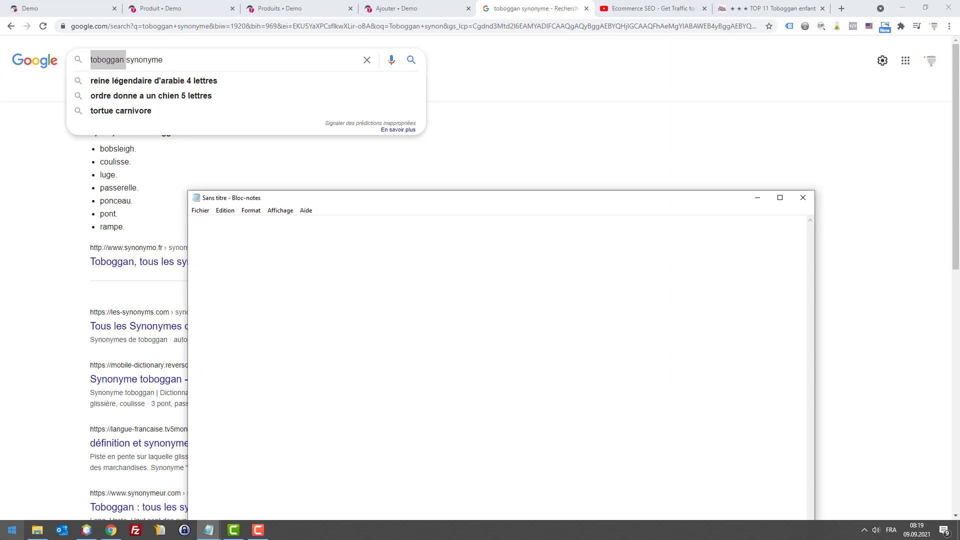
type("meilleur")
type(" design")
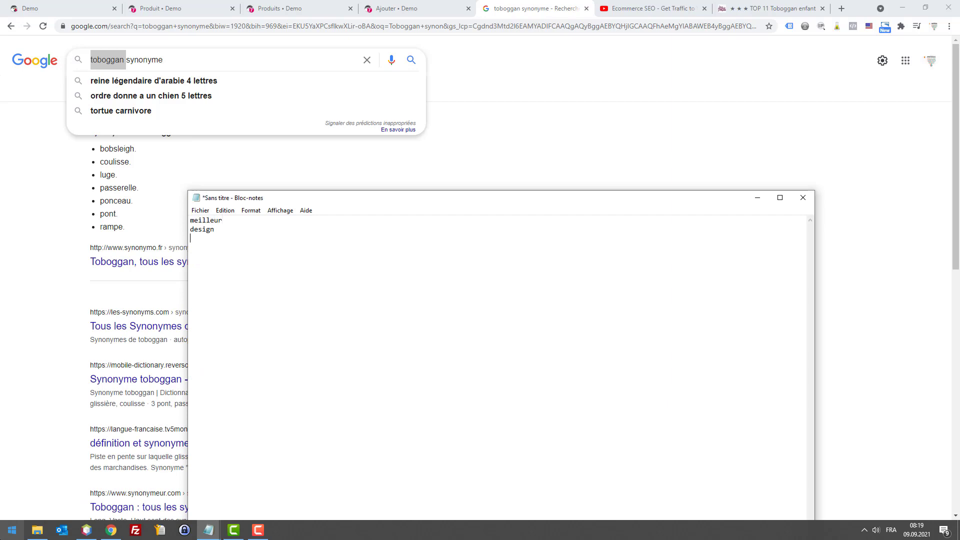
type(" avis promo")
type(" livraison")
type(" rapide")
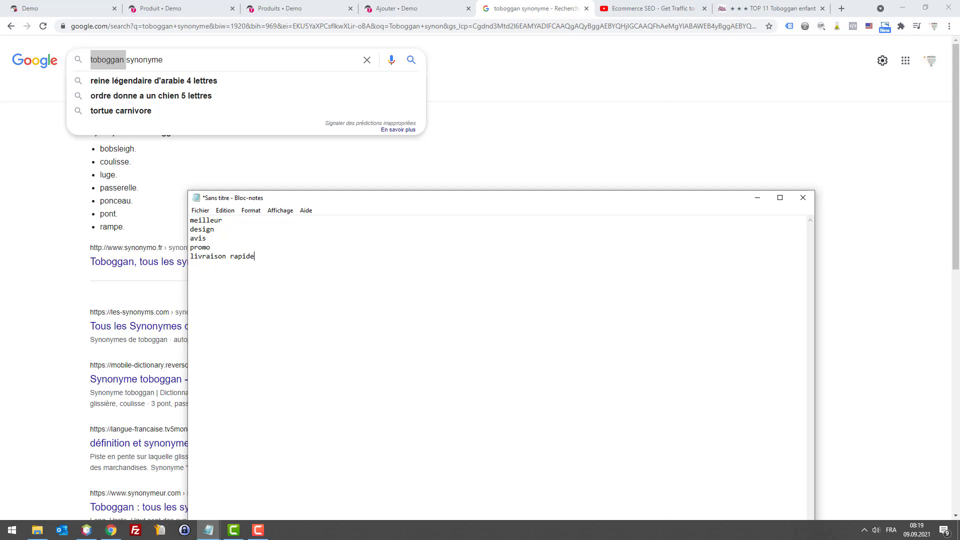
type("pas cher")
left_click_drag(235, 275, 183, 265)
Append "| pas cher" to the title tag of the product Toboggan enfant Moby
left_click(206, 9)
left_click(301, 294)
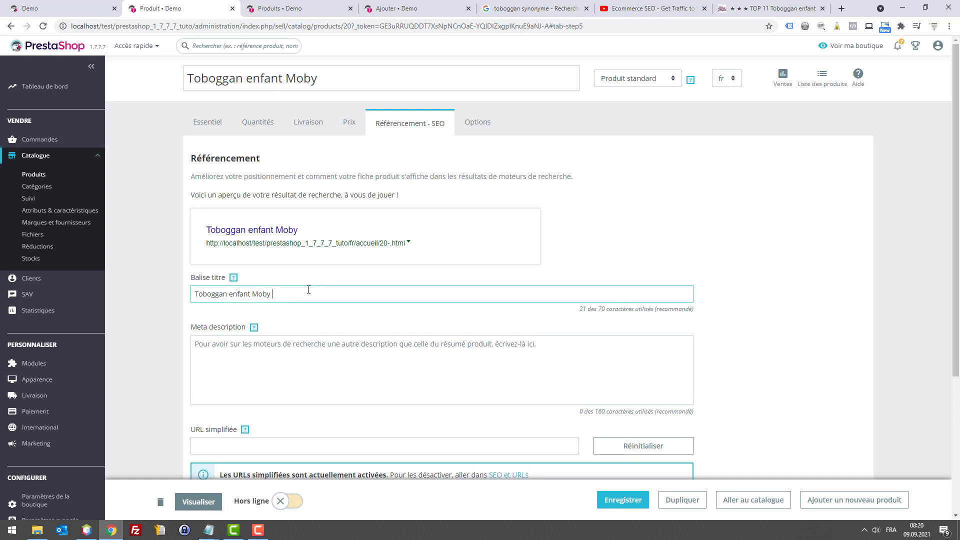
type("¬|")
type(" pas cher")
left_click_drag(320, 292, 275, 294)
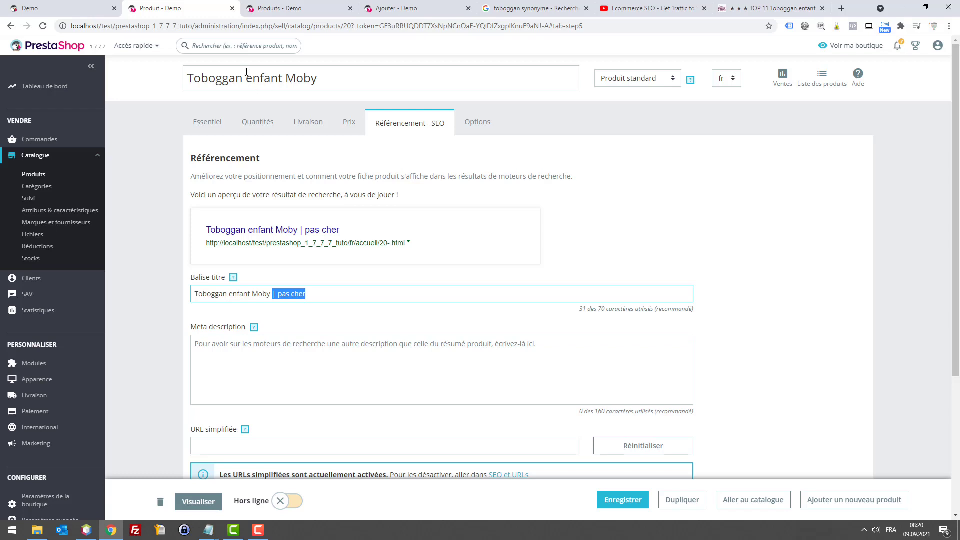
Search Google in a new tab for "toboggan livraison gratuite"
key("ctrl+t")
type("tobo")
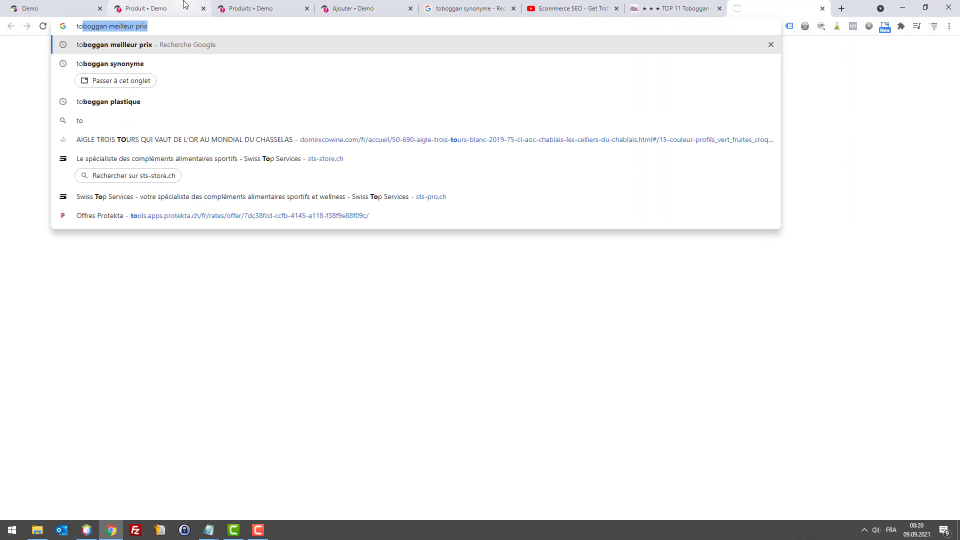
key("BackSpace")
key("BackSpace")
key("Down")
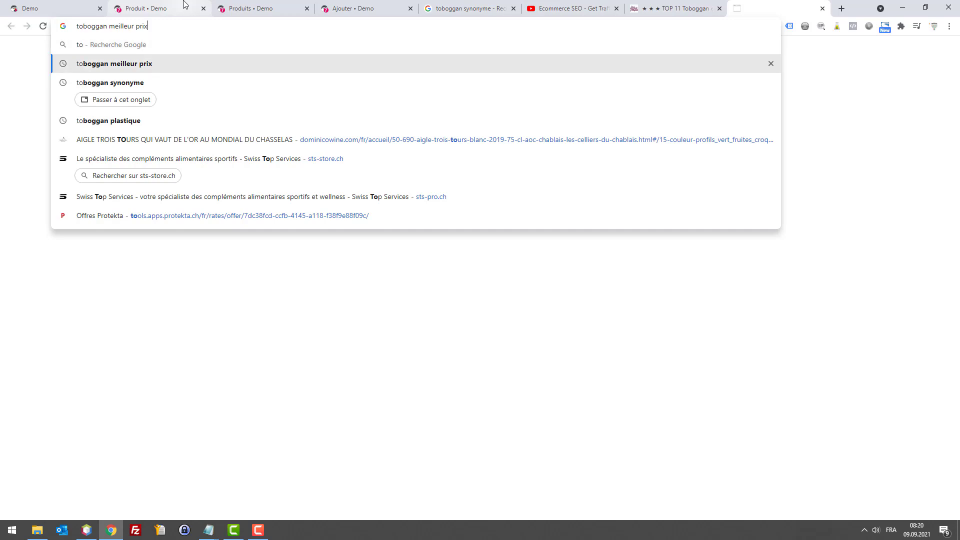
key("BackSpace")
key("BackSpace")
key("BackSpace")
key("BackSpace")
key("BackSpace")
key("BackSpace")
key("BackSpace")
key("BackSpace")
key("BackSpace")
key("BackSpace")
key("BackSpace")
key("BackSpace")
key("BackSpace")
key("BackSpace")
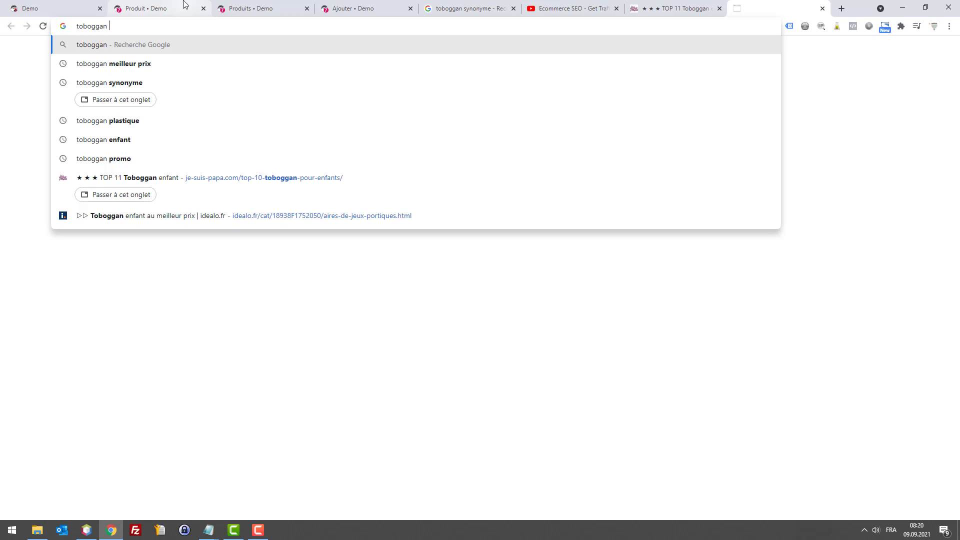
type("livr")
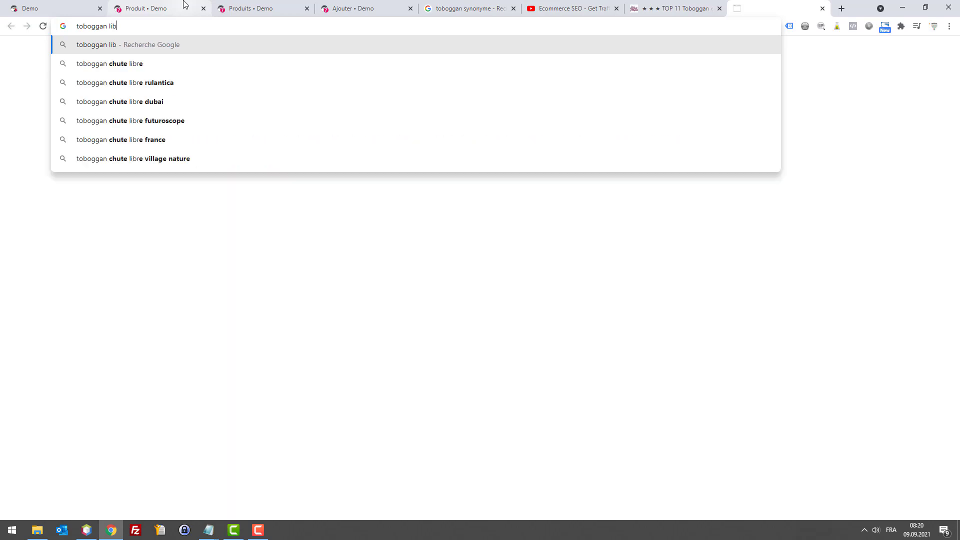
type("aison")
key("Down")
key("Down")
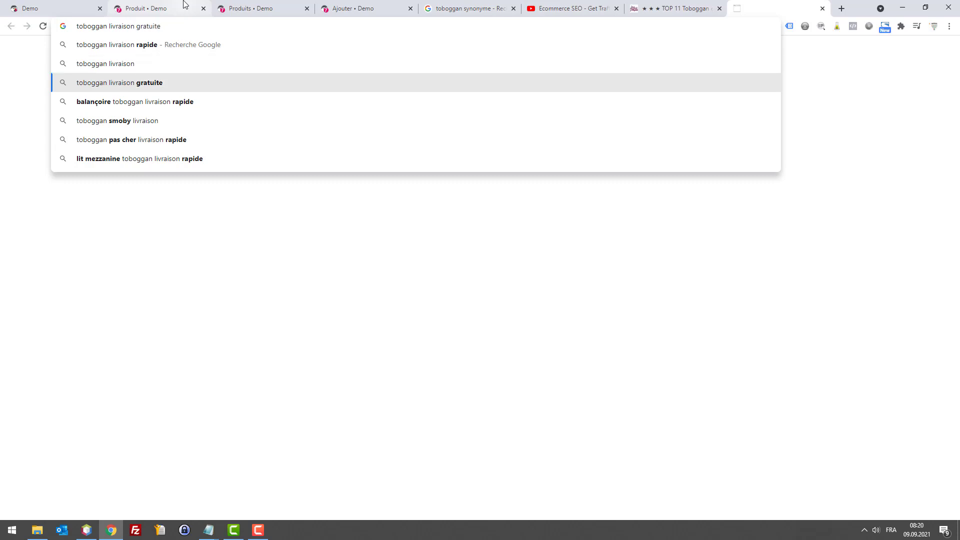
key("Return")
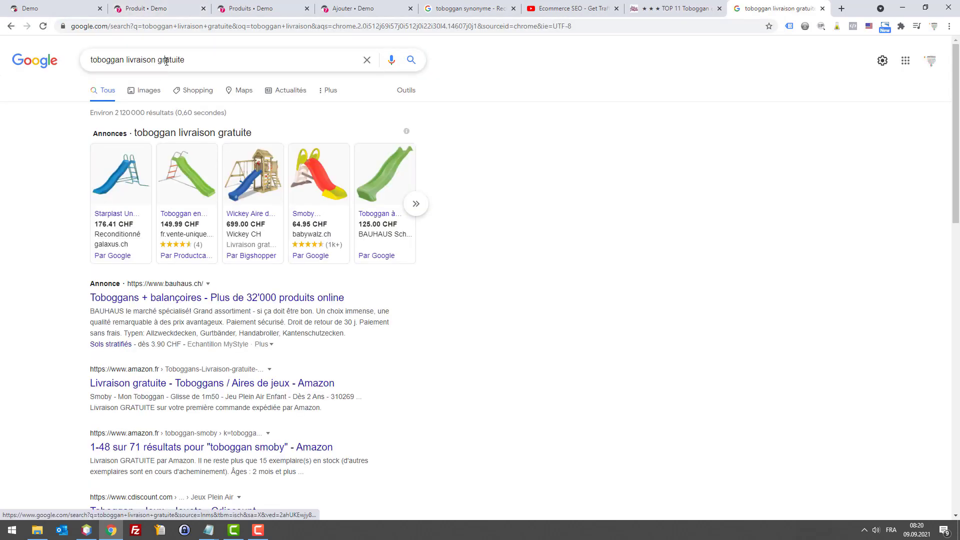
Change the Google query to "toboggan livraison rapide" using the suggestions, and copy "livraison rapide" from it
double_click(167, 60)
type("gra")
key("BackSpace")
key("BackSpace")
key("BackSpace")
type("ra")
key("Down")
key("Down")
key("Up")
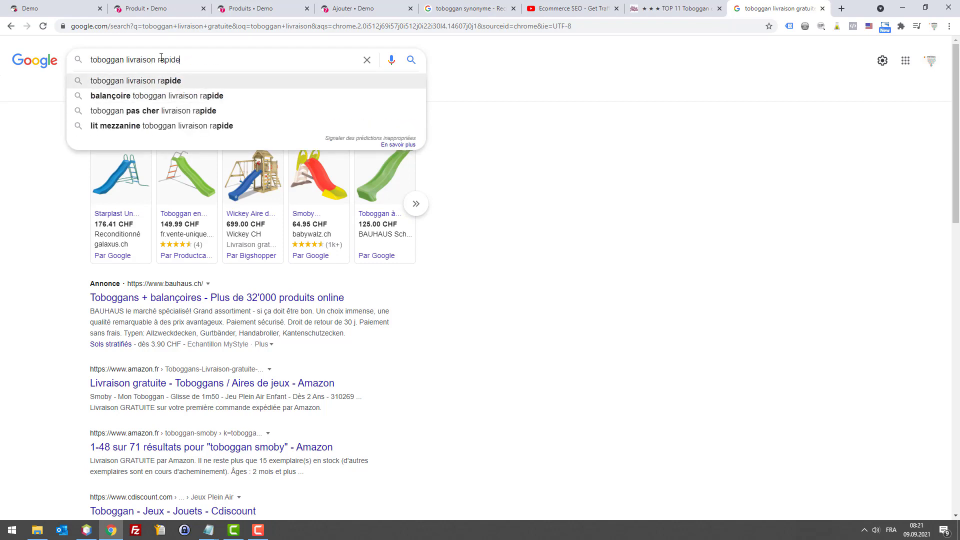
left_click_drag(200, 55, 126, 60)
key("ctrl+c")
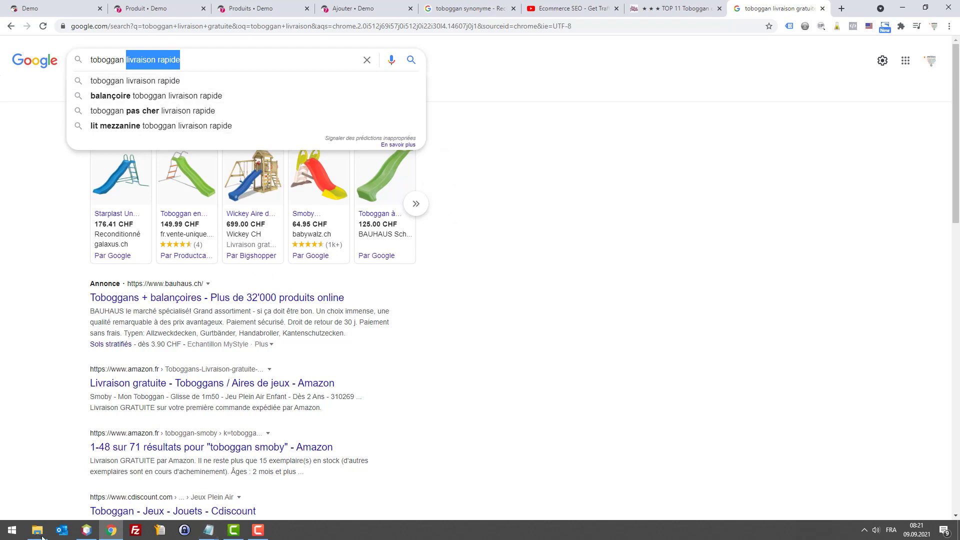
Replace "pas cher" in the Moby product's title tag with "livraison rapide 48h"
left_click(150, 9)
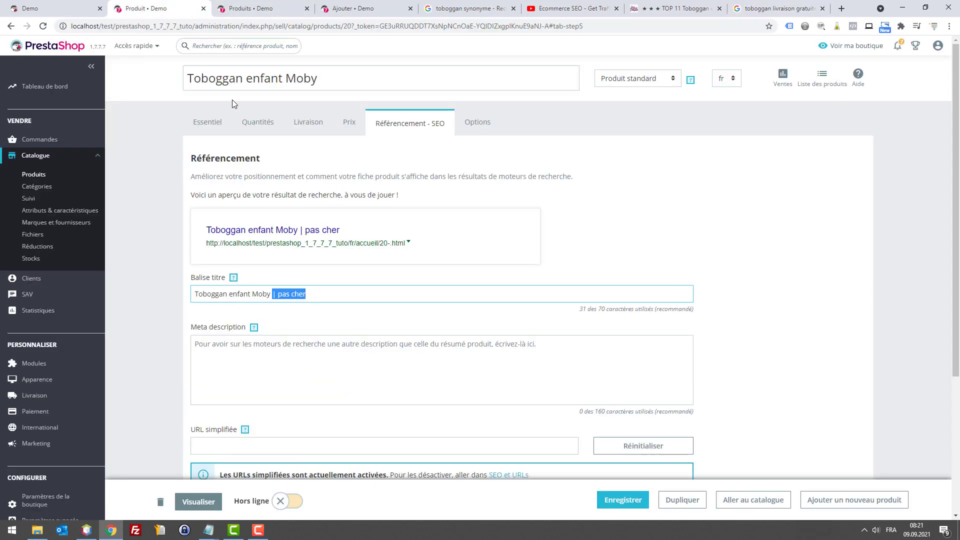
left_click_drag(278, 295, 307, 298)
key("ctrl+v")
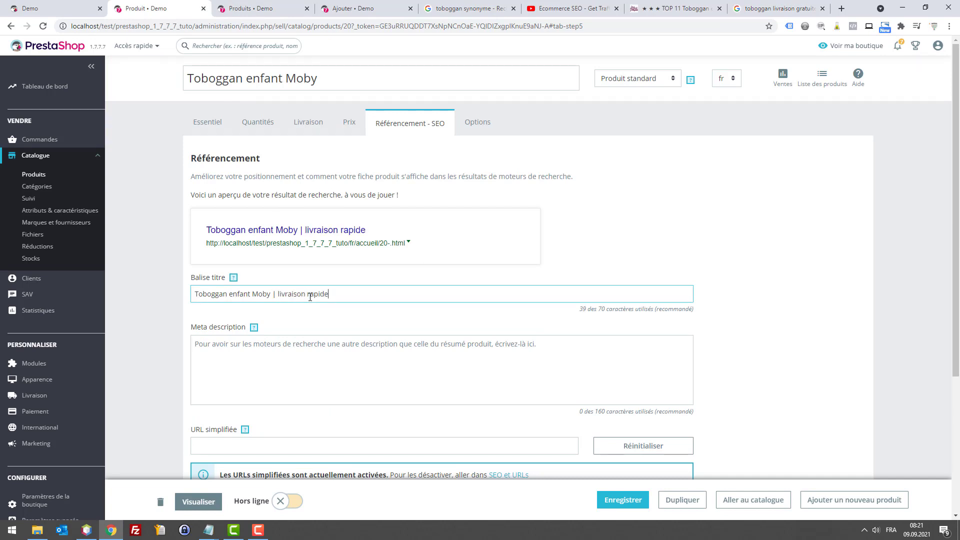
key("ctrl+Left")
key("ctrl+Left")
type("48h")
mouse_move(321, 297)
left_mouse_down()
mouse_move(263, 296)
mouse_move(328, 294)
left_mouse_up()
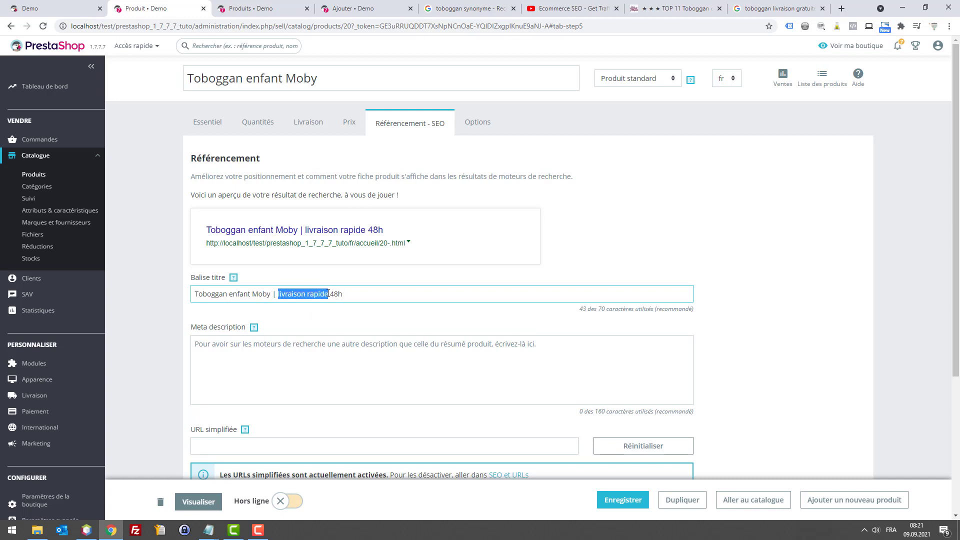
Review the list of title tag terms in the Notepad note
left_click(209, 530)
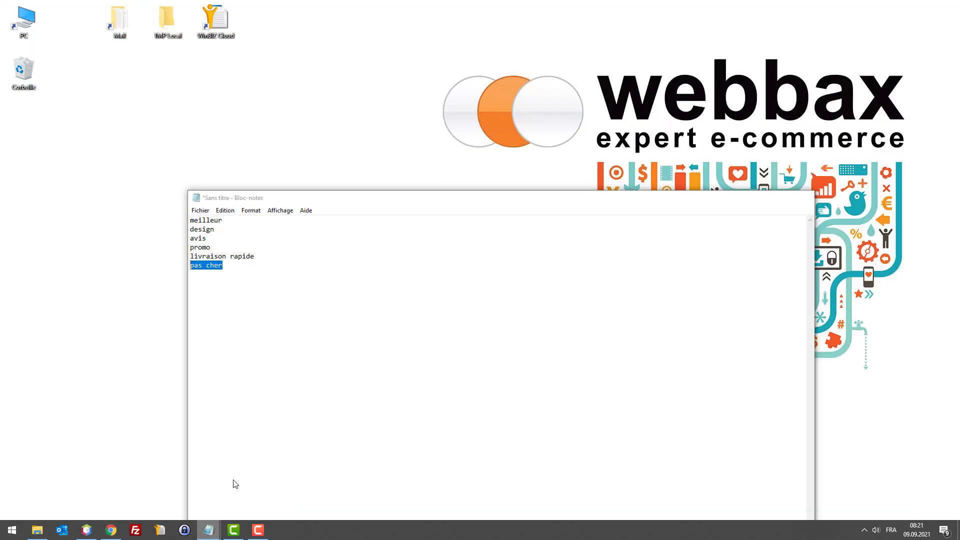
left_click(235, 484)
left_click(237, 275)
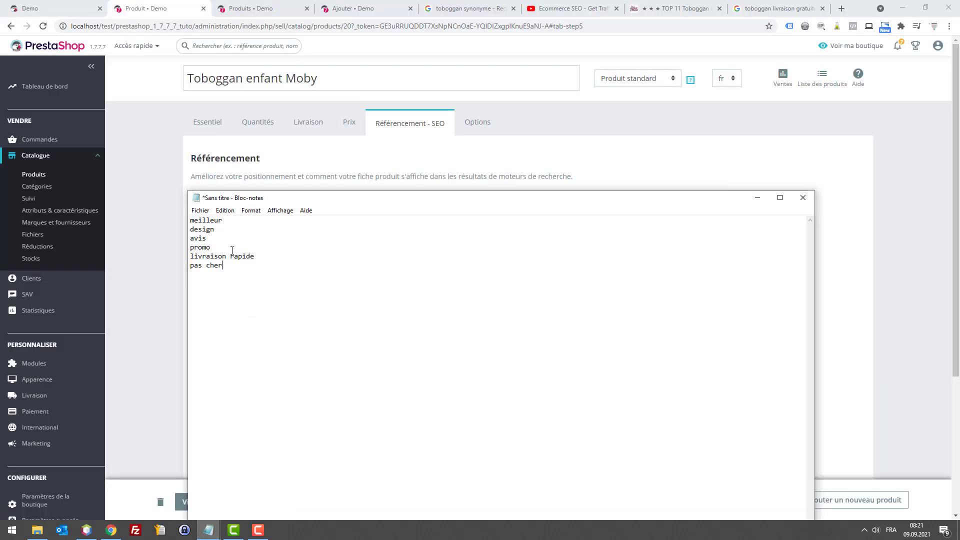
left_click(221, 223)
left_click(256, 79)
type("+ a")
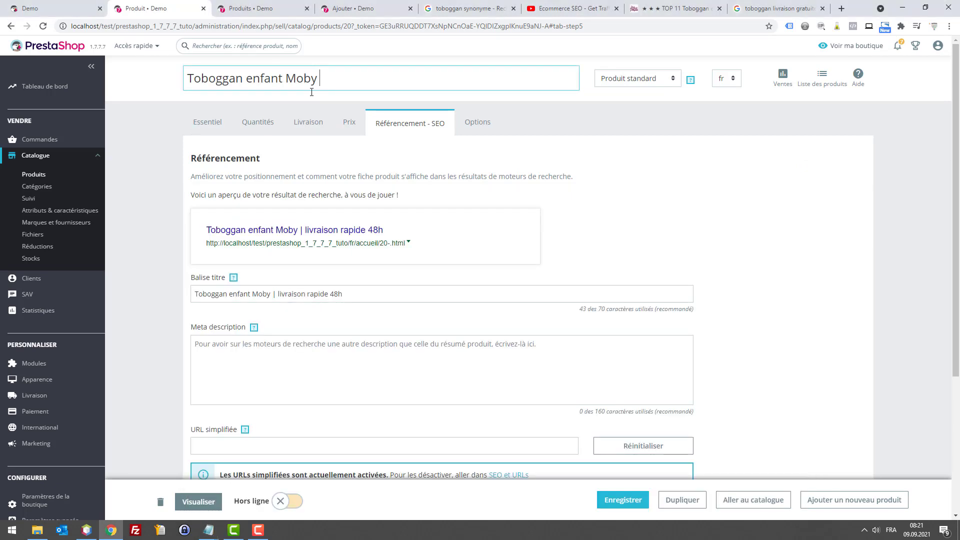
key("BackSpace")
key("BackSpace")
key("BackSpace")
Replace the wording after the vertical bar in the product's title tag with "+ avis clients"
left_click_drag(278, 293, 474, 274)
type("+ avui")
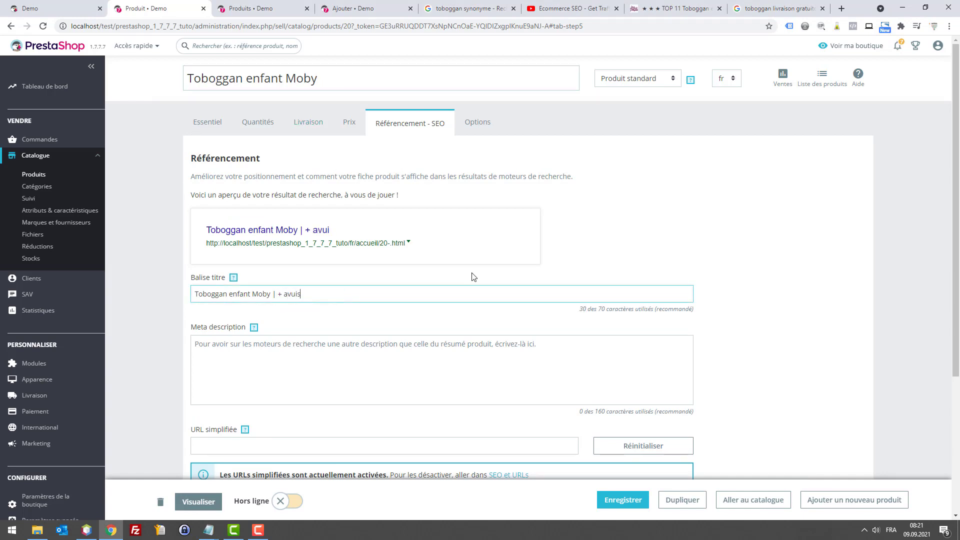
type(" clients")
Search Google in a new tab for "toboggan enfants avis client" and look through the first results
key("ctrl+t")
type("obo")
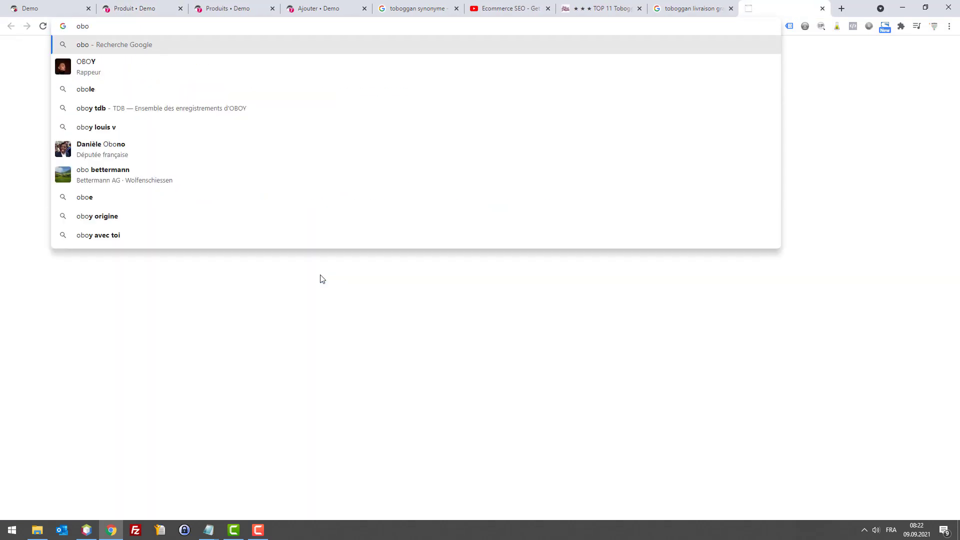
key("ctrl+t")
type("tobo")
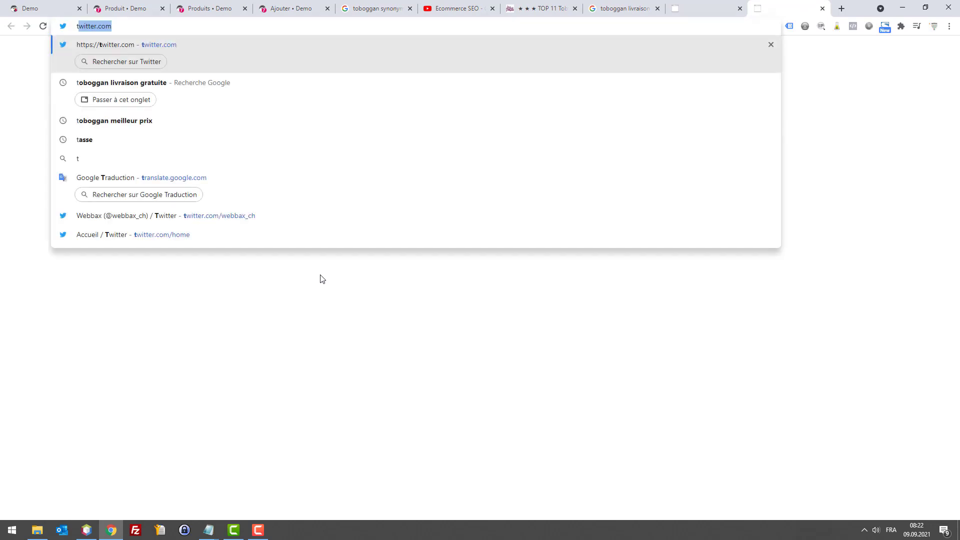
key("Right")
key("BackSpace")
key("BackSpace")
key("BackSpace")
key("BackSpace")
key("BackSpace")
key("BackSpace")
key("BackSpace")
key("BackSpace")
key("BackSpace")
key("BackSpace")
key("BackSpace")
key("BackSpace")
key("BackSpace")
key("BackSpace")
key("BackSpace")
key("BackSpace")
key("BackSpace")
key("BackSpace")
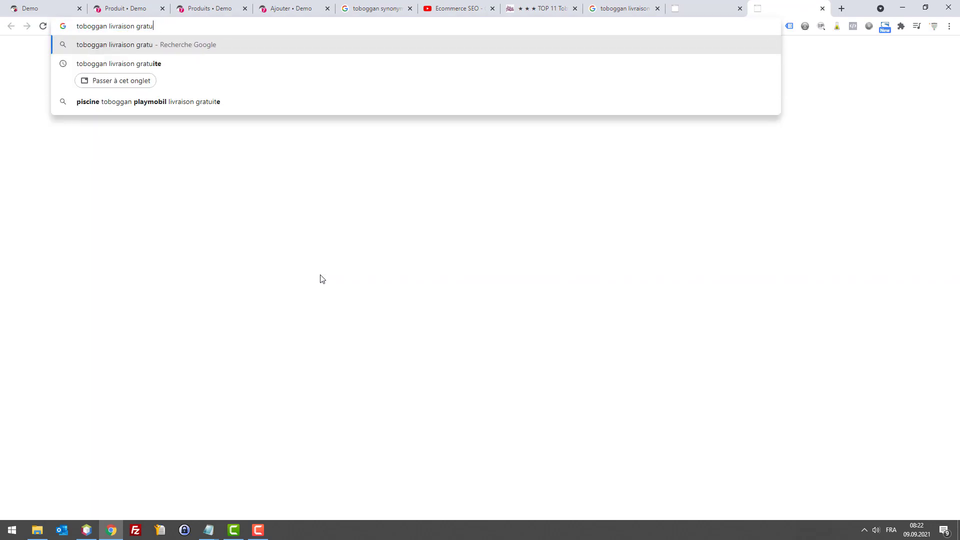
type("enfants avis client")
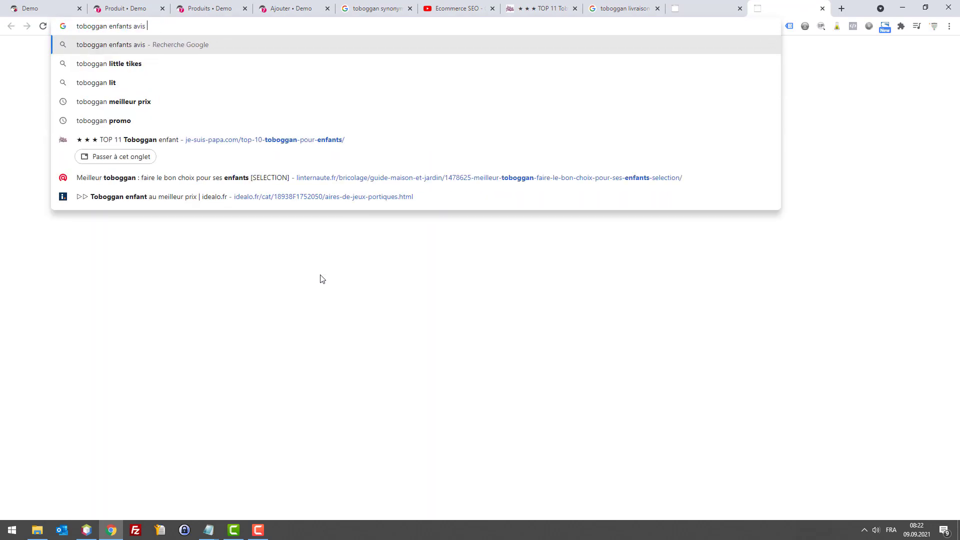
key("Return")
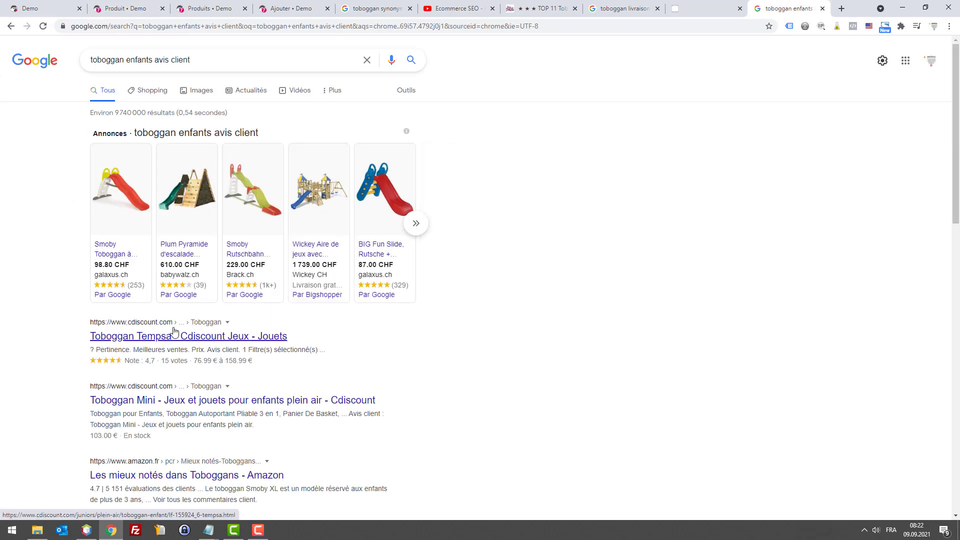
scroll(175, 333, "down", 2)
scroll(174, 333, "up", 2)
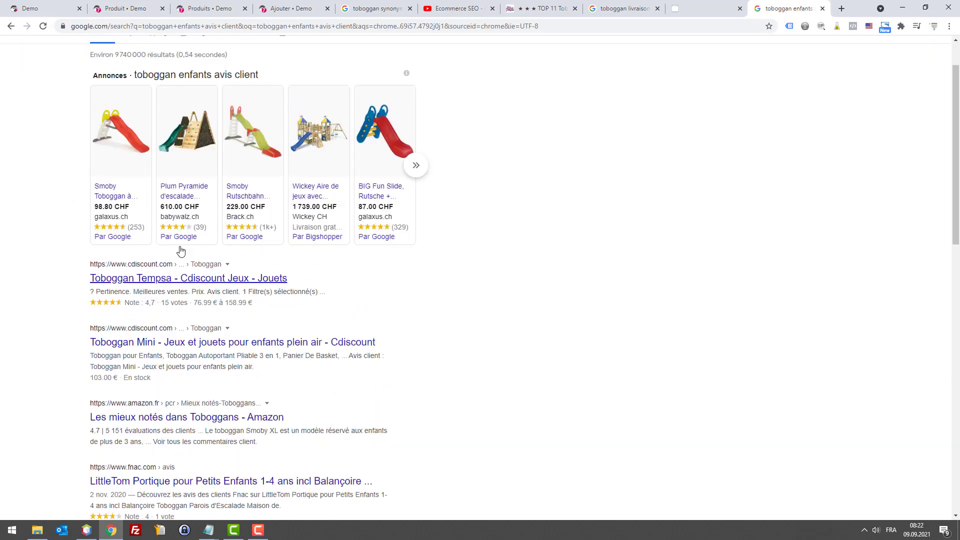
Shorten the Google query to "toboggan enfants avis" and look at the results
double_click(173, 59)
key("BackSpace")
key("Return")
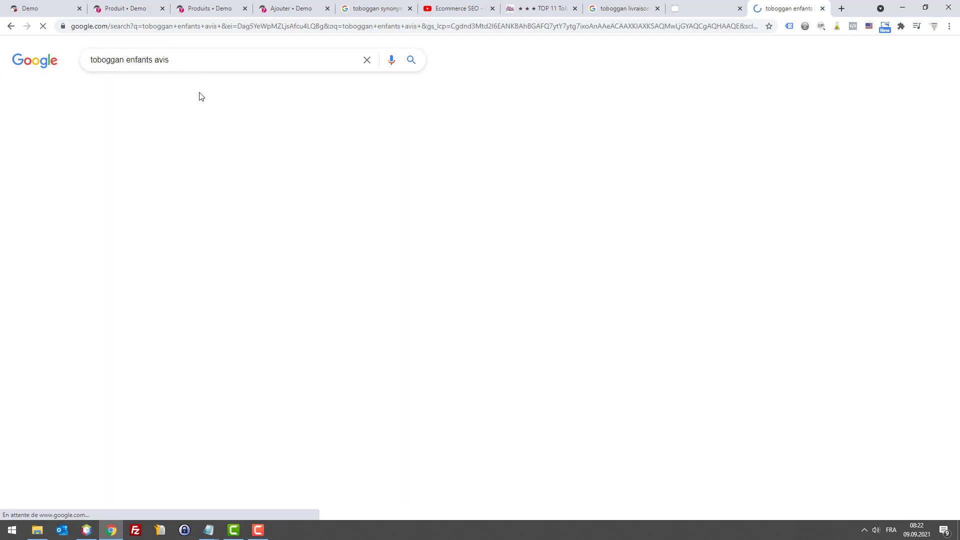
scroll(285, 278, "down", 1)
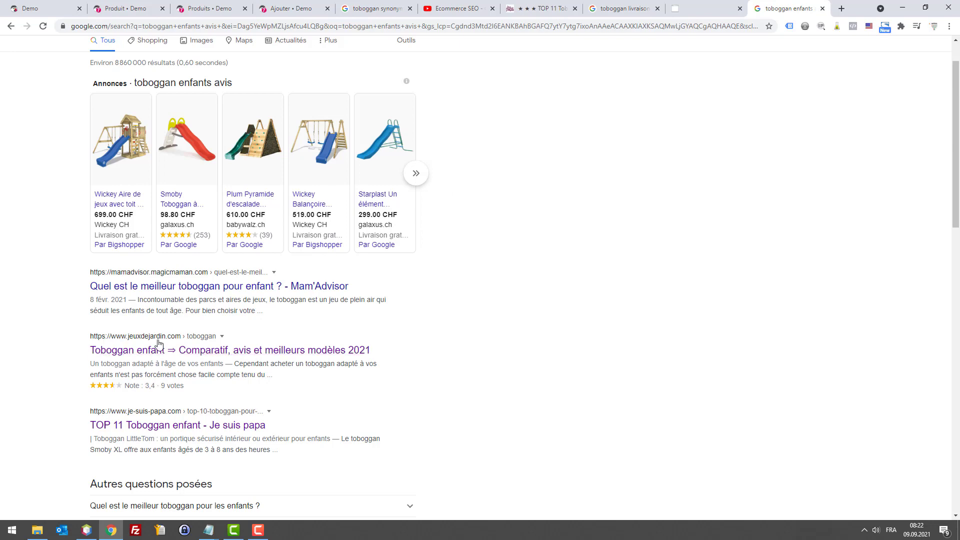
Go back to the Moby product in PrestaShop and highlight "+ avis clients" in its title tag
left_click(302, 4)
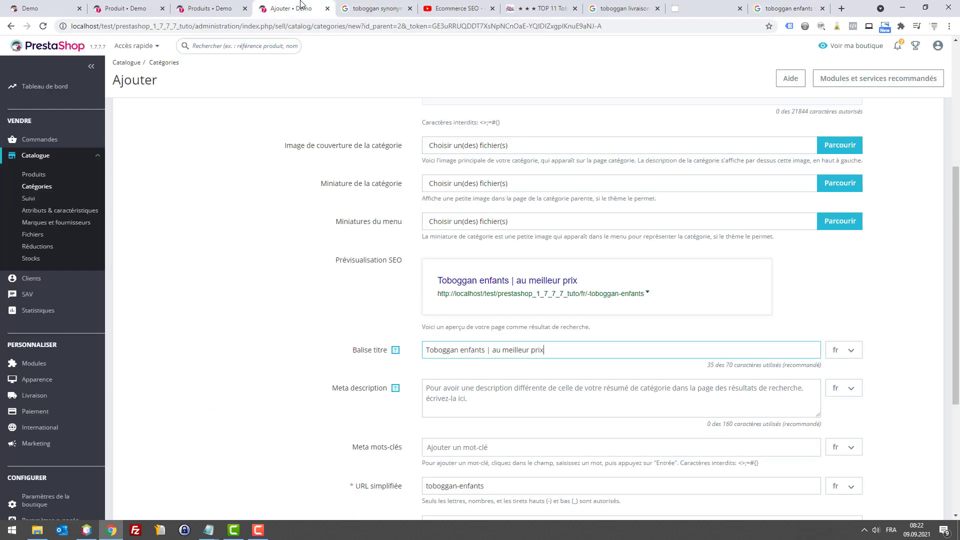
left_click(216, 5)
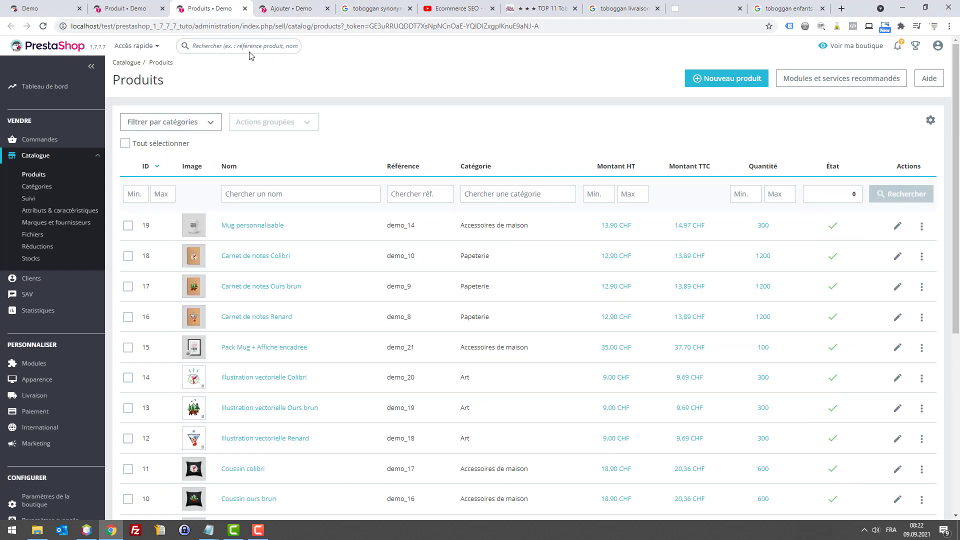
left_click(123, 5)
left_click_drag(279, 294, 377, 294)
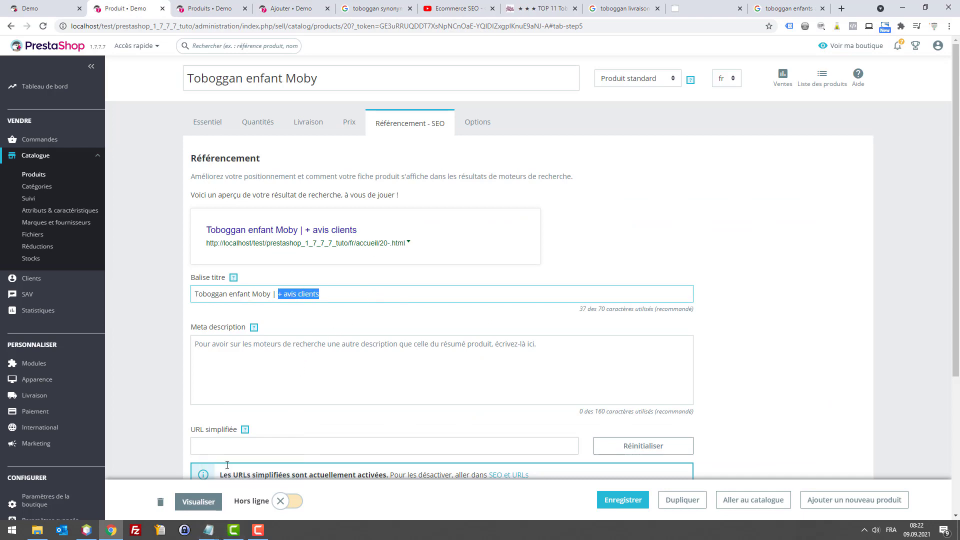
Return to the Google results for "toboggan enfants avis" and examine the competing result titles
left_click(758, 4)
scroll(242, 133, "up", 1)
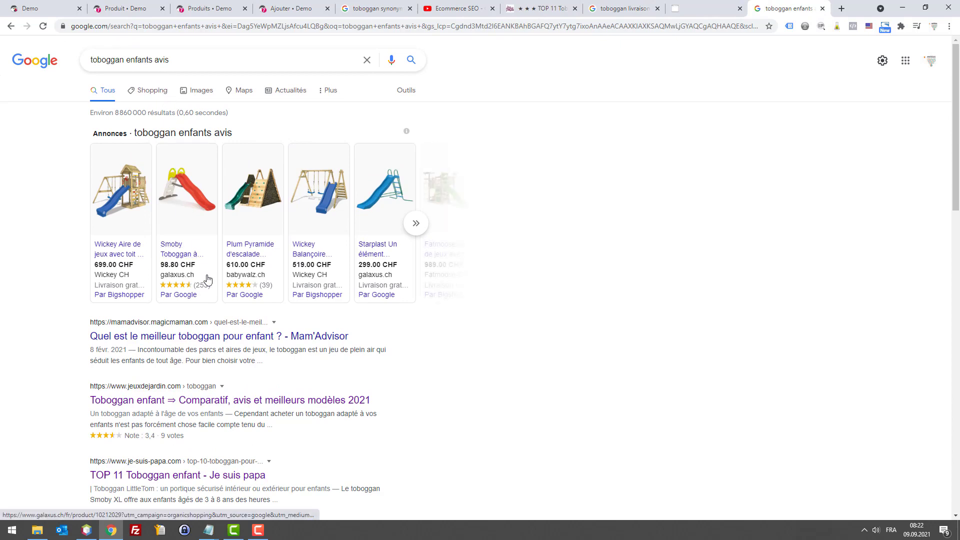
scroll(165, 300, "down", 2)
scroll(155, 334, "down", 3)
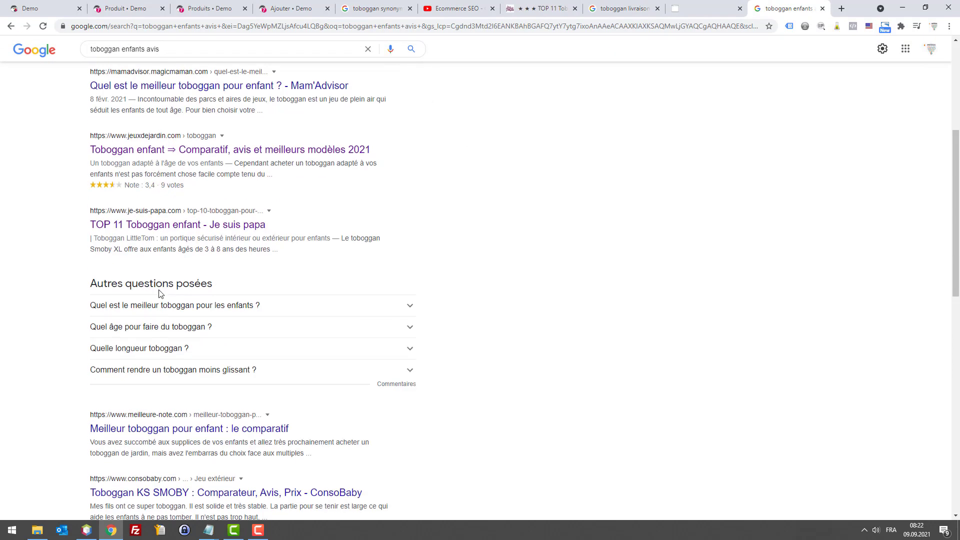
Open the Google result "Meilleur toboggan pour enfant : le comparatif" in a new tab and look at its product comparison table
scroll(160, 285, "down", 3)
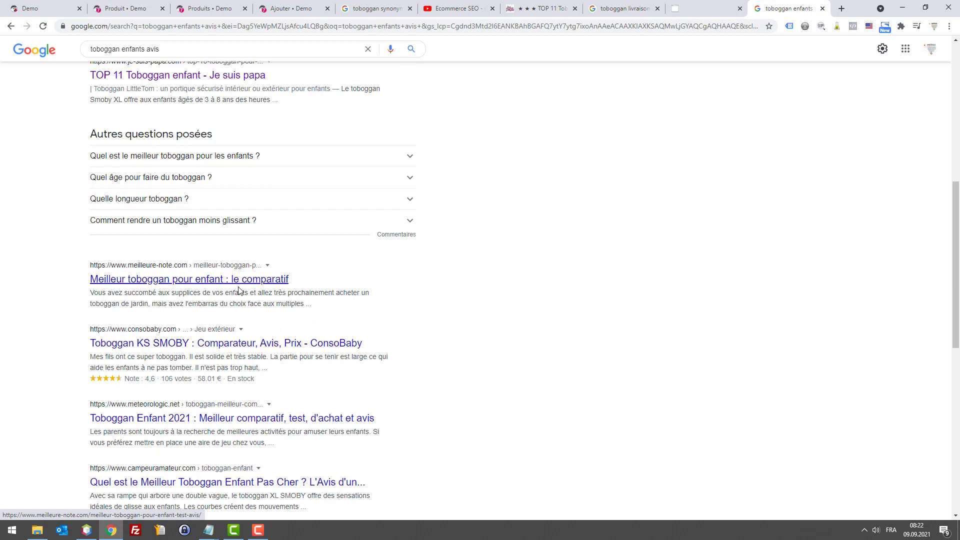
right_click(207, 288)
left_click(250, 292)
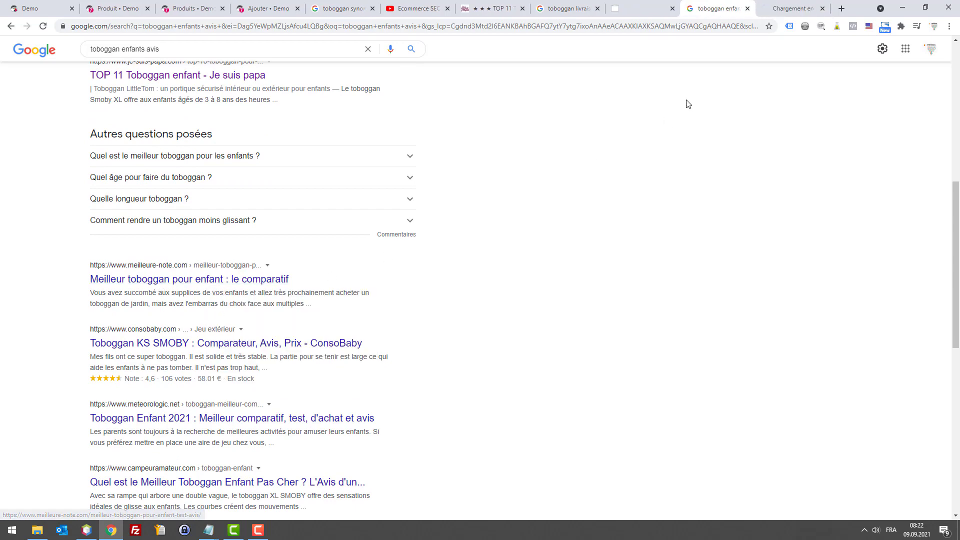
left_click(794, 6)
scroll(799, 150, "down", 15)
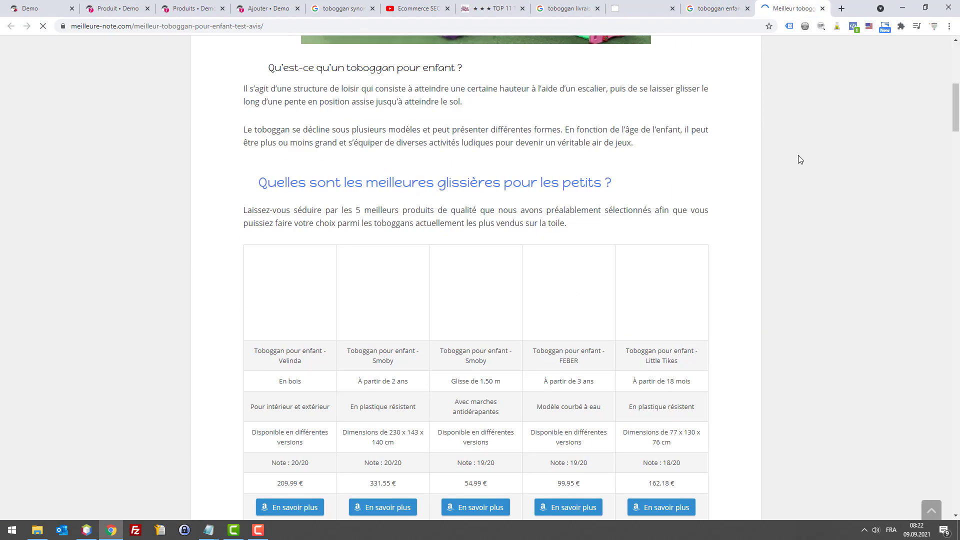
scroll(800, 151, "down", 20)
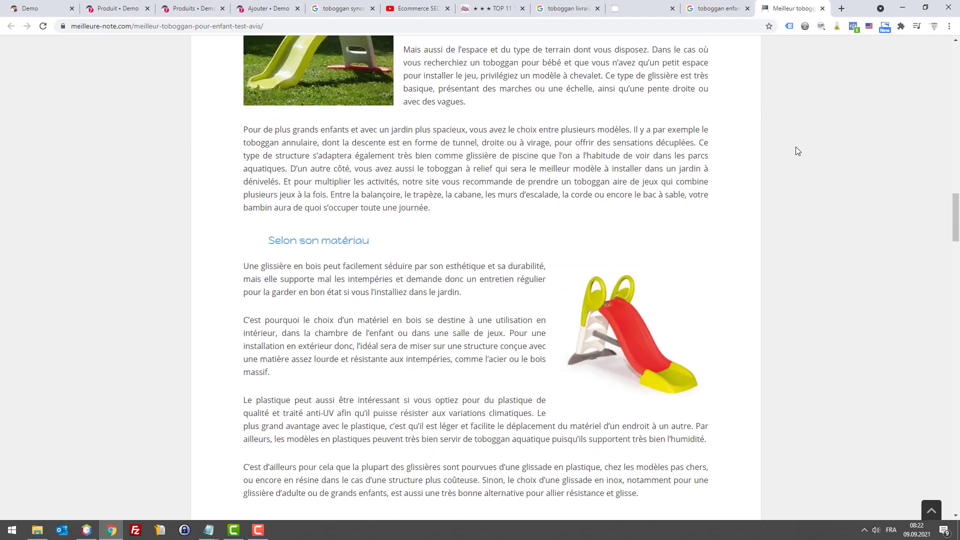
Examine the length and structure of the Meilleure-Note slide article down to the Amazon partnership notice in its footer
scroll(796, 151, "down", 9)
scroll(551, 236, "up", 9)
scroll(587, 247, "down", 2)
scroll(426, 251, "up", 2)
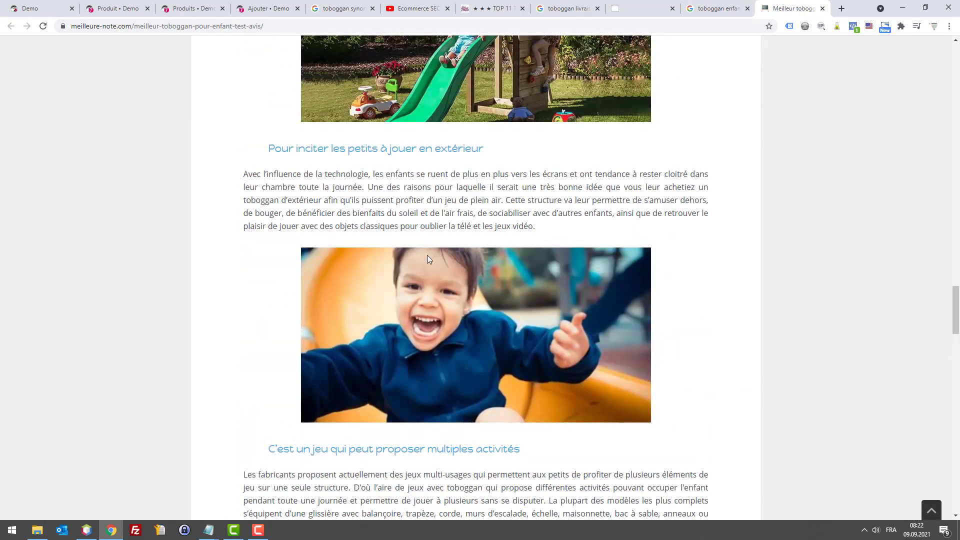
scroll(470, 246, "down", 7)
scroll(469, 245, "down", 7)
scroll(472, 238, "up", 12)
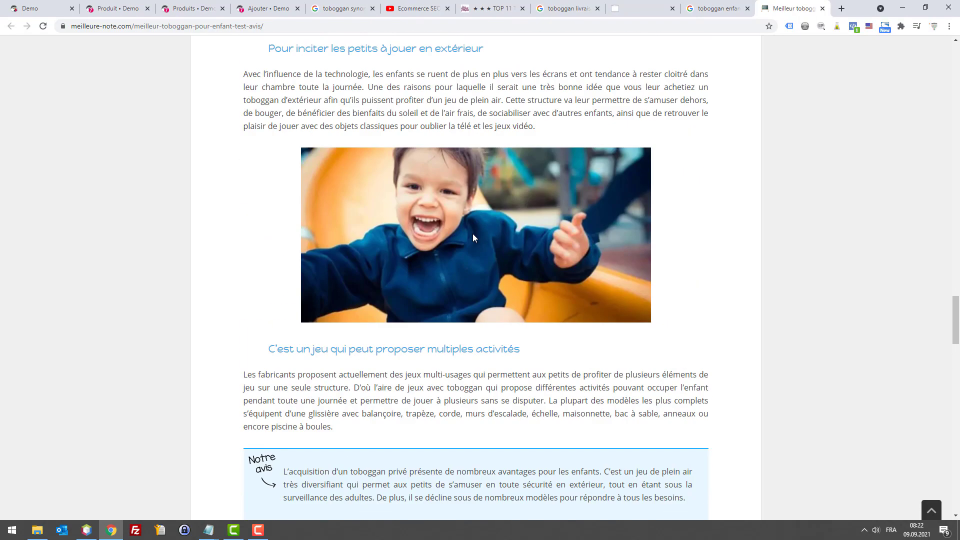
scroll(478, 231, "down", 15)
scroll(482, 224, "down", 13)
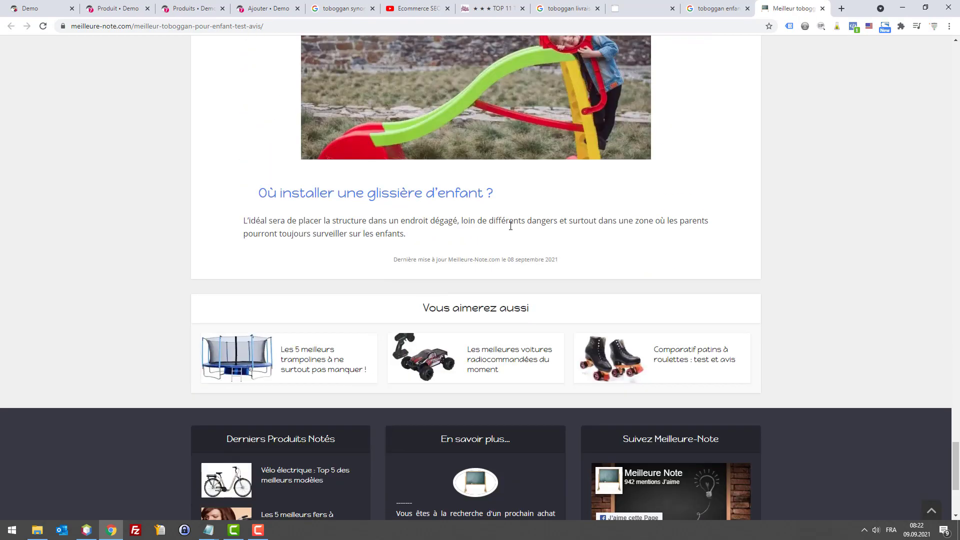
scroll(638, 246, "down", 4)
scroll(642, 245, "up", 5)
scroll(643, 245, "down", 5)
double_click(643, 403)
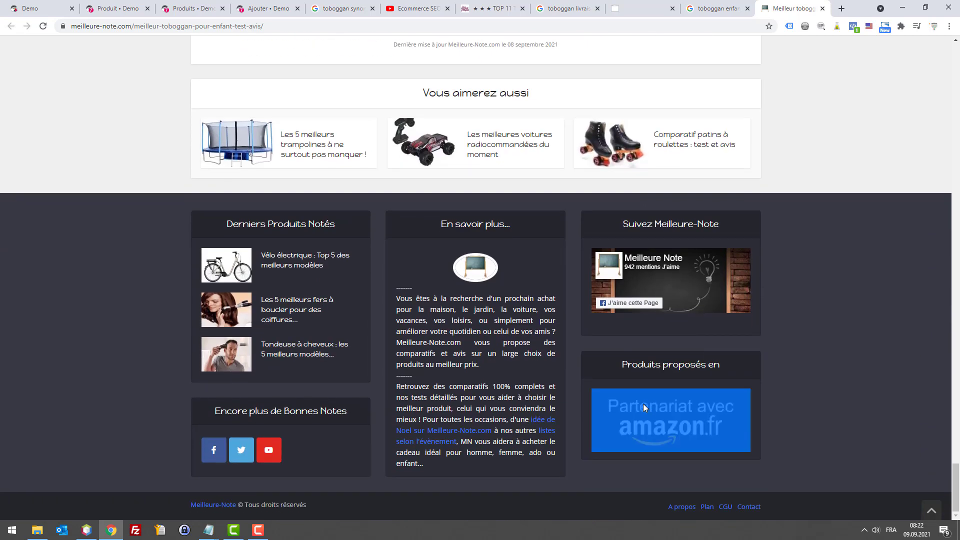
Close the Meilleure-Note page and the empty browser tab
left_click(805, 181)
key("ctrl+w")
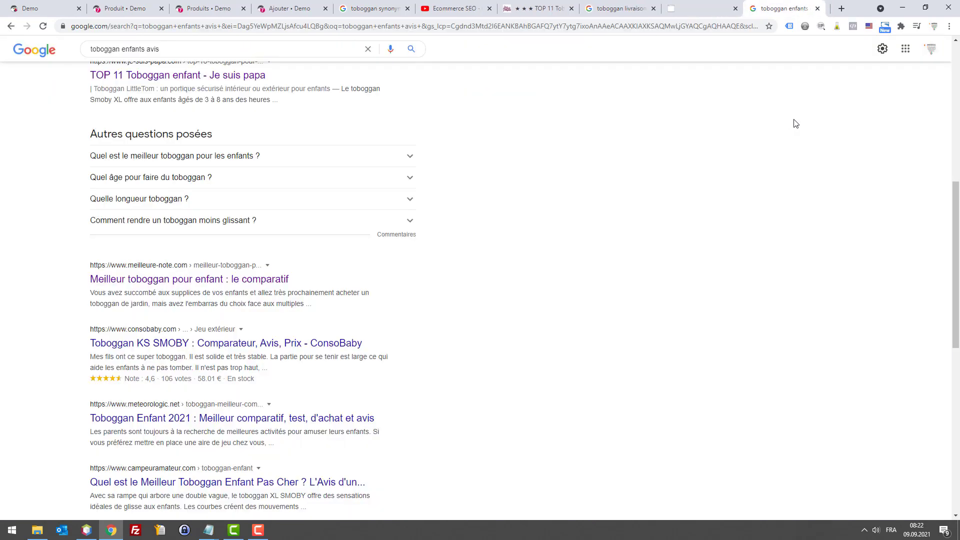
left_click(680, 5)
key("ctrl+w")
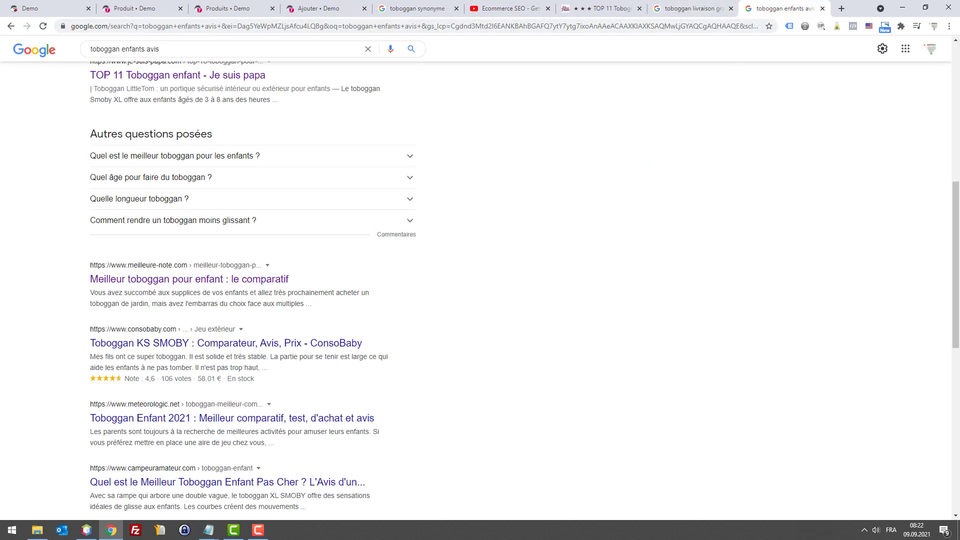
Look over the category's title tag in PrestaShop and return to the title tag of the Moby product
left_click(674, 7)
left_click(600, 5)
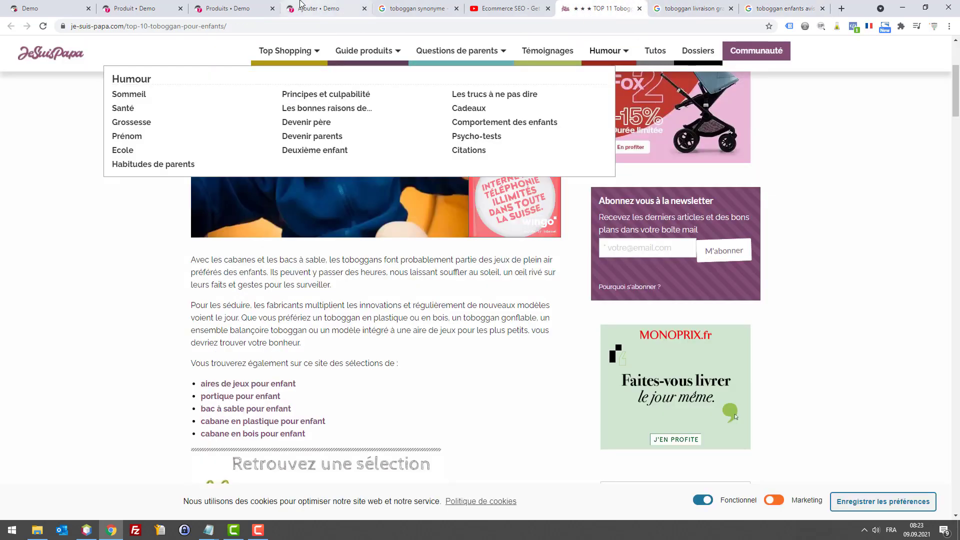
left_click(315, 8)
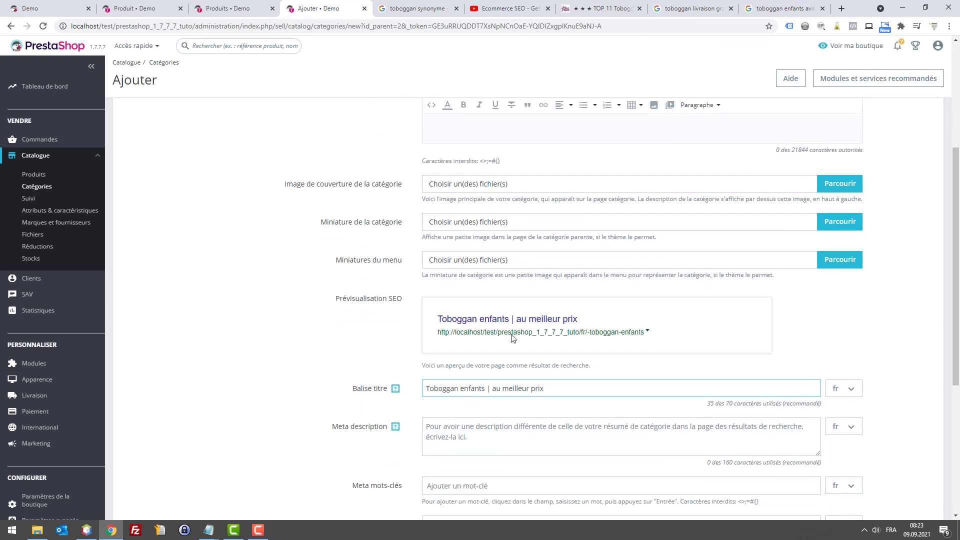
left_click(220, 7)
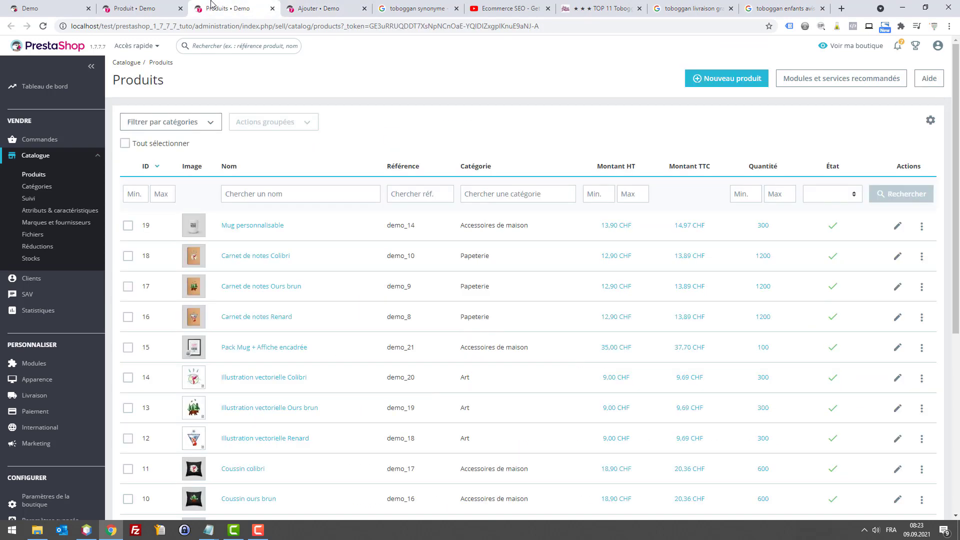
left_click(116, 5)
left_click(299, 294)
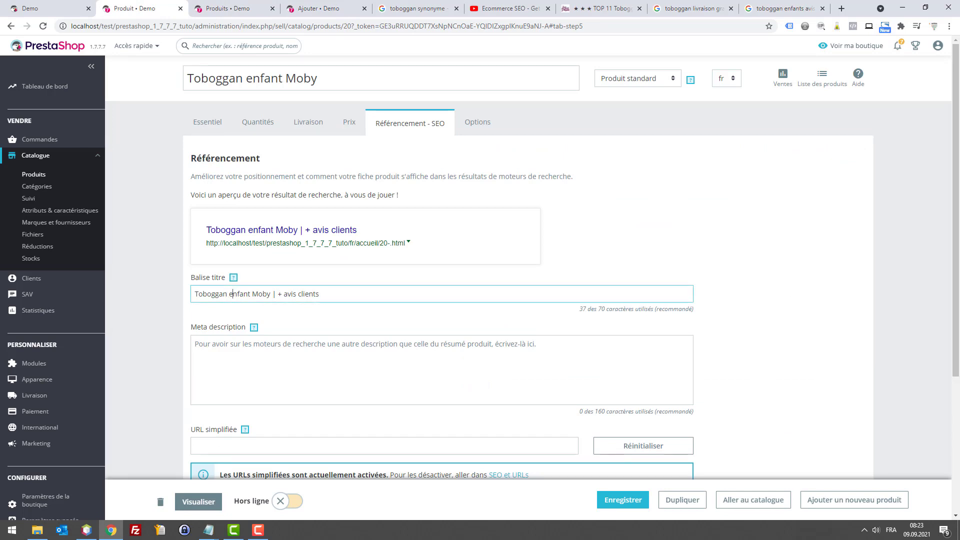
Switch to the e-commerce SEO video on YouTube and play it up to the content word count chart
left_click(487, 5)
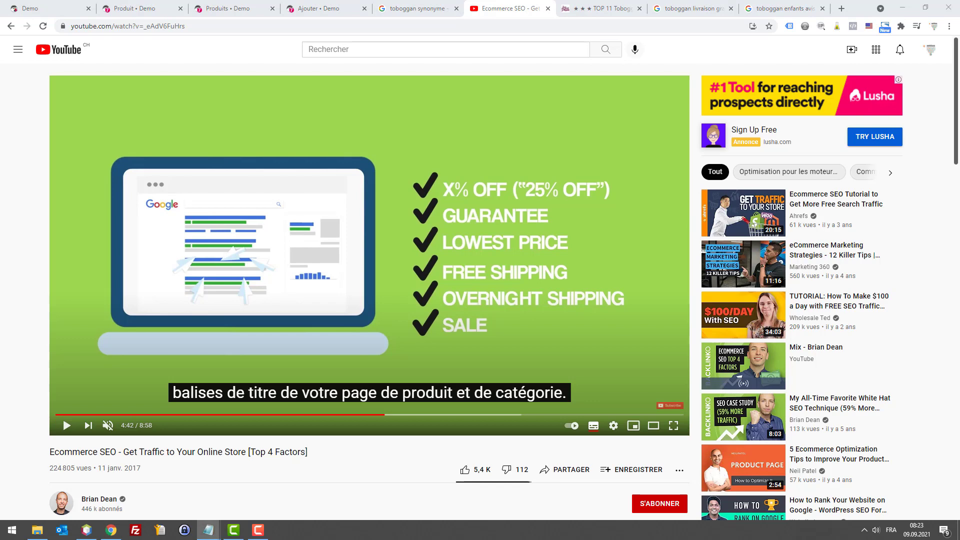
left_click(66, 425)
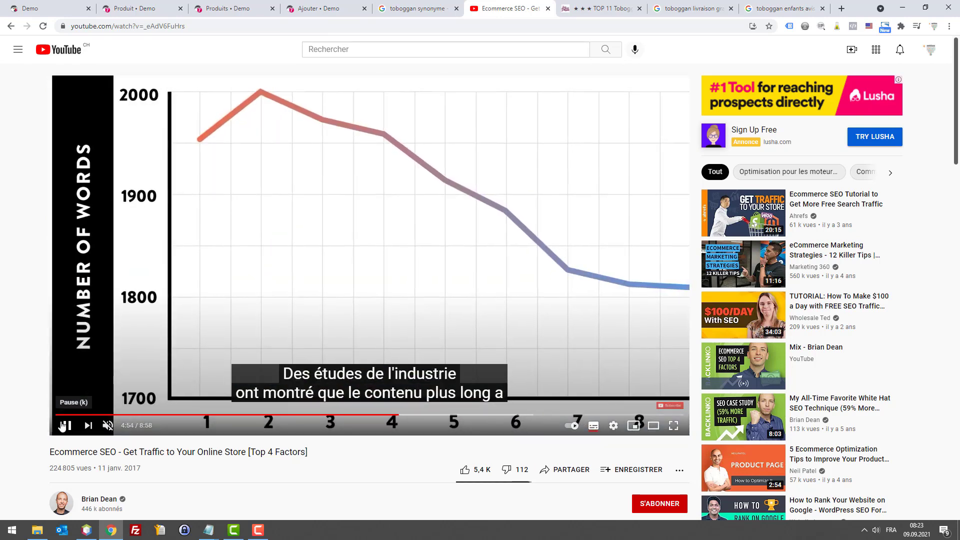
left_click(67, 426)
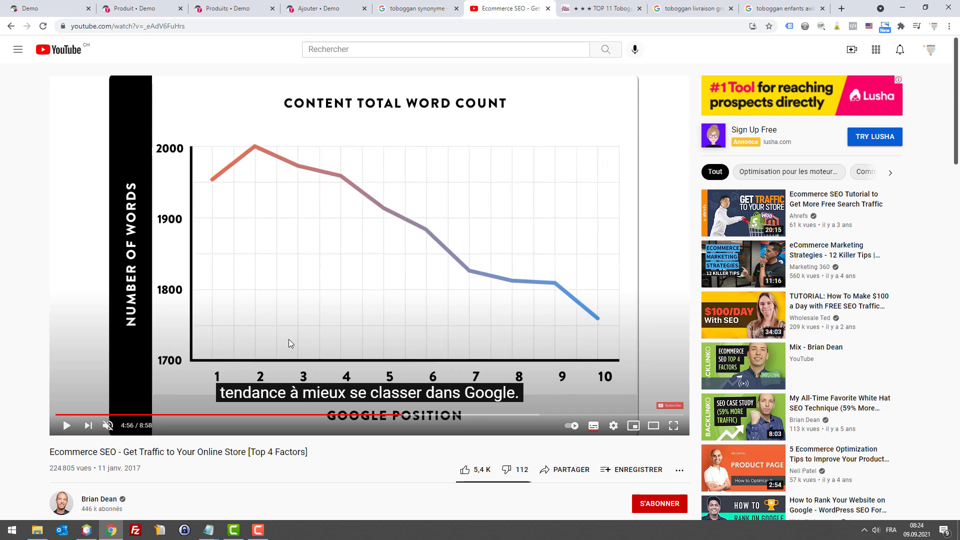
Watch the video's advice on long product descriptions, pausing at the stand mixer example and again at the next product page tip
left_click(65, 425)
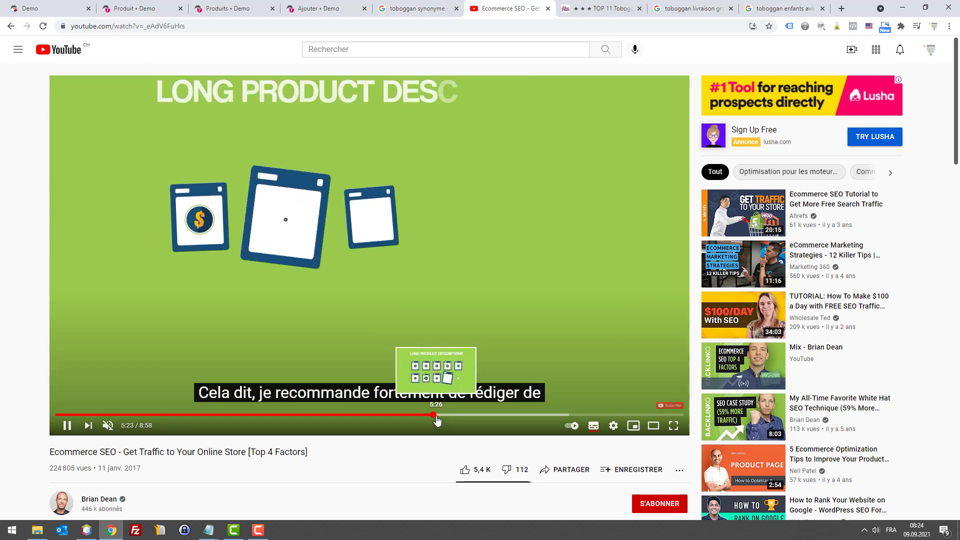
left_click(73, 427)
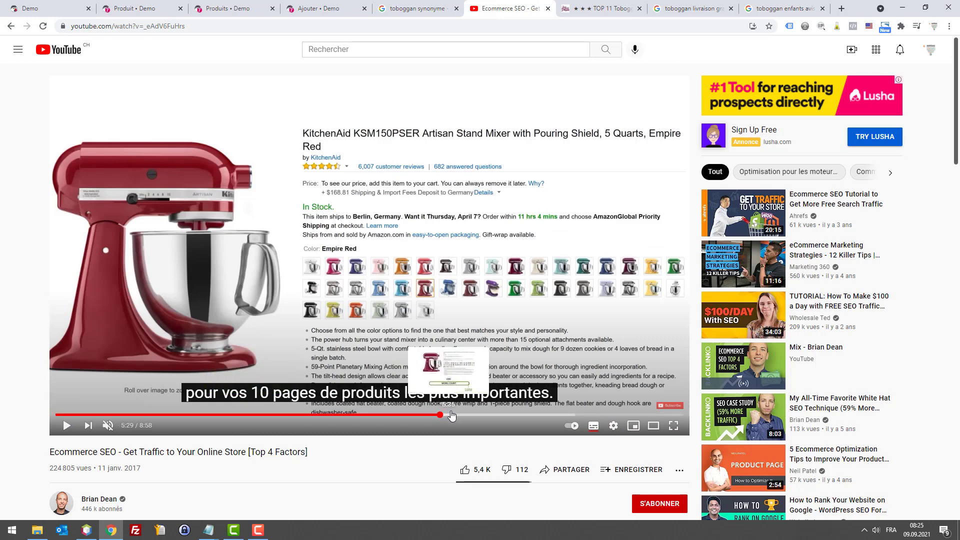
left_click(67, 426)
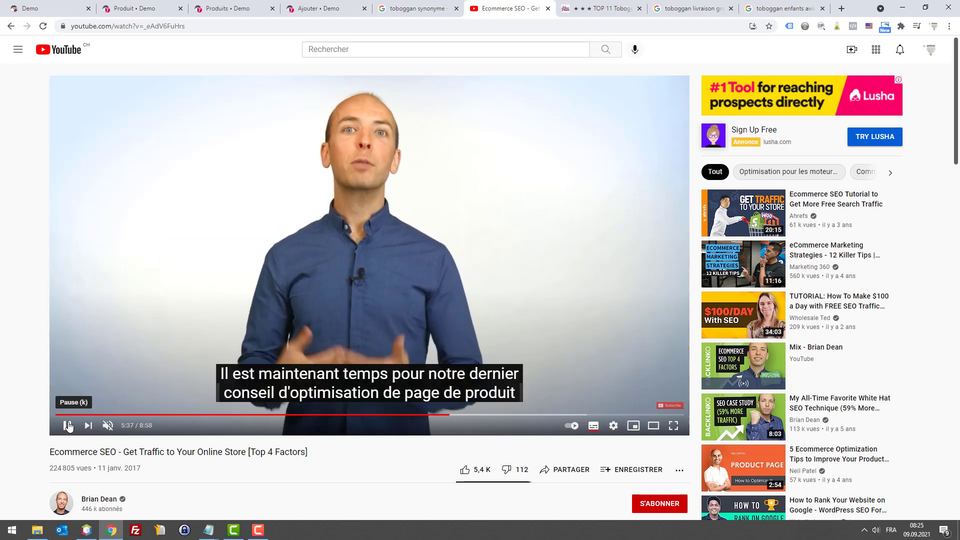
left_click(69, 426)
Open the Homlee stand mixer page amazon.fr/Homlee-Patissier-Professionnel-Multifonction-Batteurs/dp/B086L7BD97/ in a new tab
key("alt+Tab")
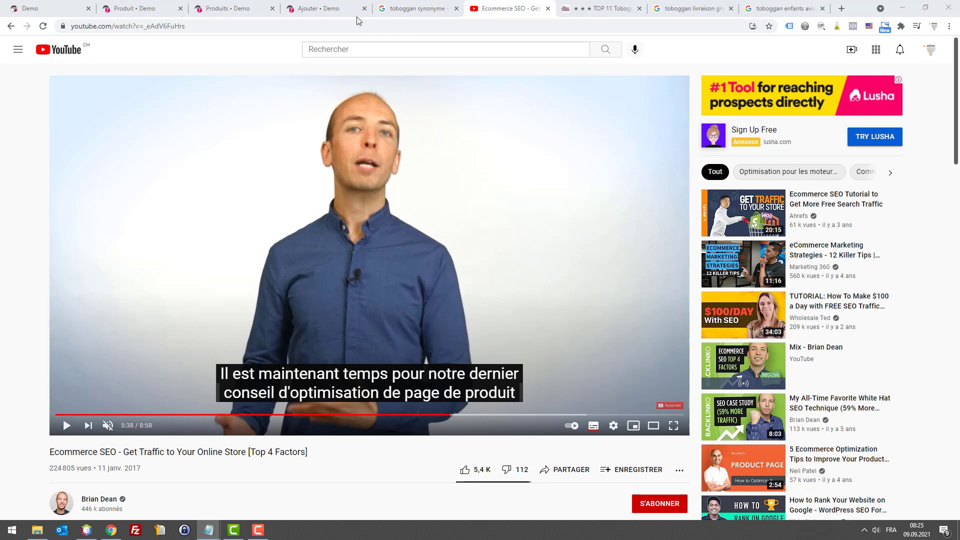
key("alt+Tab")
key("ctrl+t")
type("https://www.amazon.fr/Homlee-Patissier-Professionnel-Multifonction-Batteurs/dp/B086L7BD97/")
key("Return")
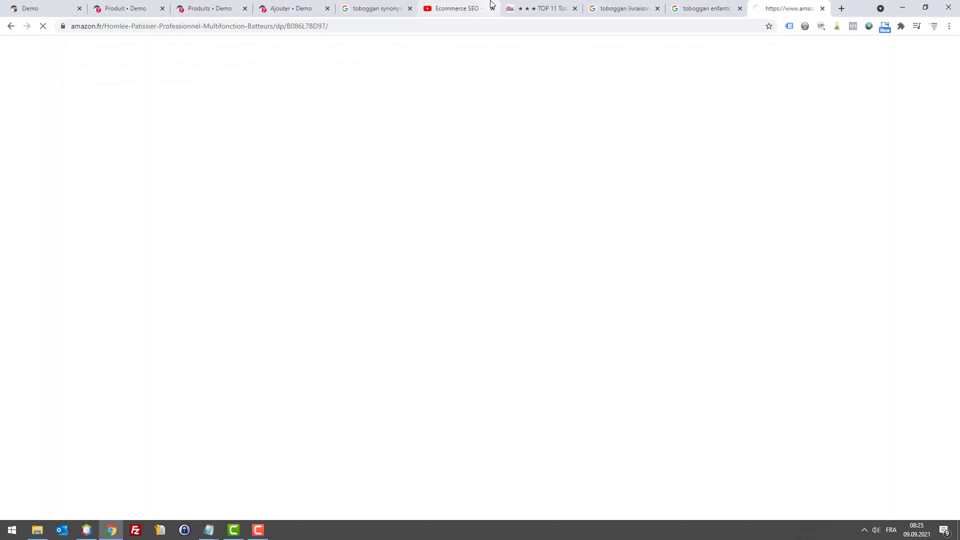
Examine the Homlee mixer's Amazon product page, from the comparison and technical details through the long illustrated description
scroll(310, 126, "down", 20)
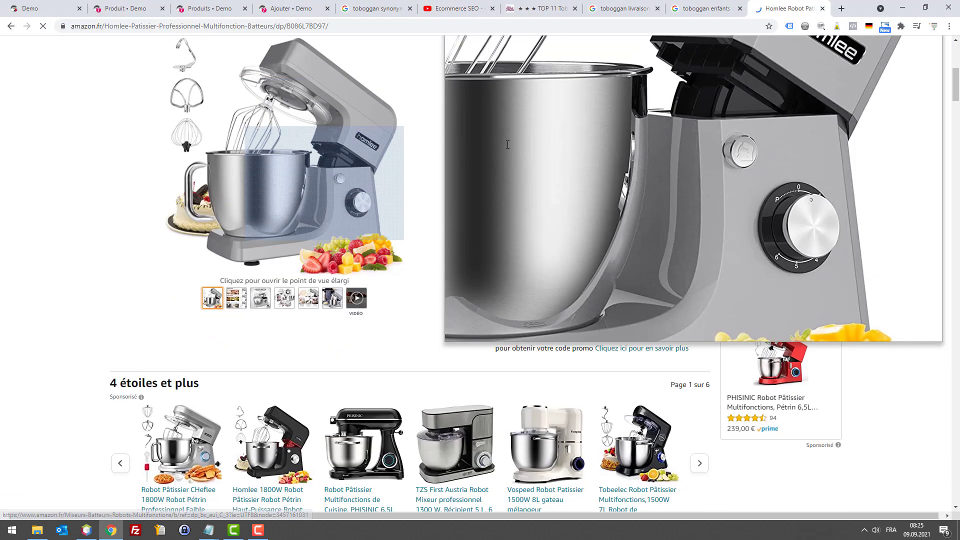
scroll(579, 140, "down", 20)
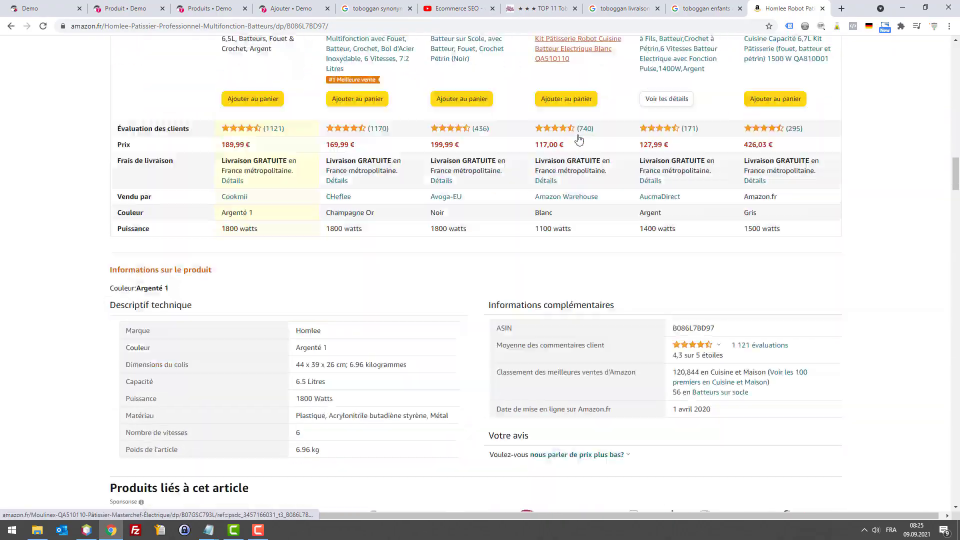
scroll(579, 140, "up", 5)
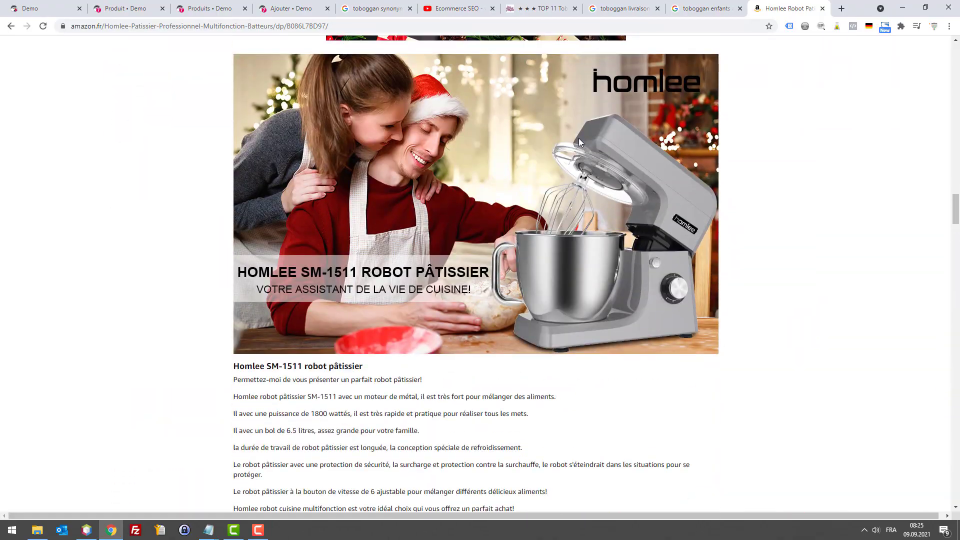
scroll(581, 139, "down", 7)
scroll(564, 158, "down", 1)
scroll(251, 109, "up", 2)
left_click_drag(300, 113, 375, 148)
scroll(400, 142, "down", 9)
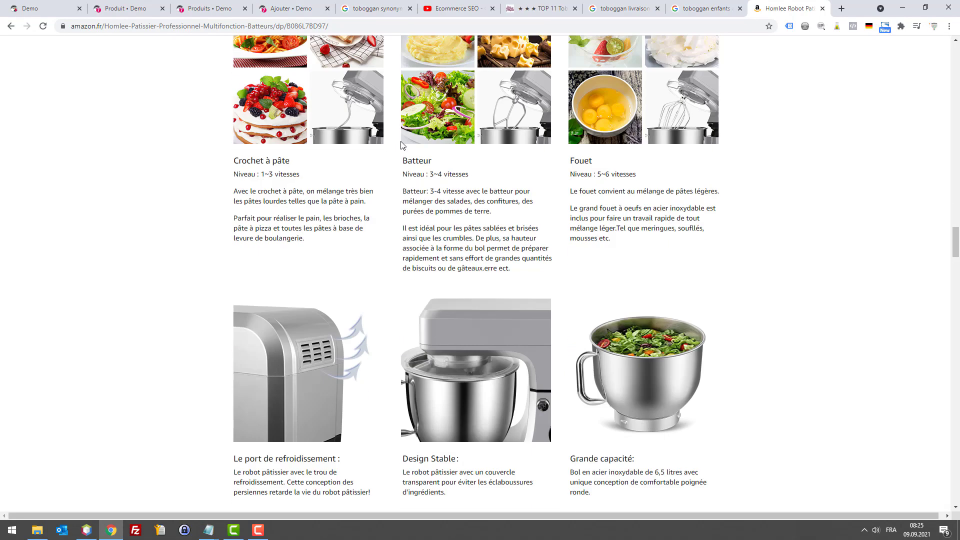
scroll(727, 186, "down", 4)
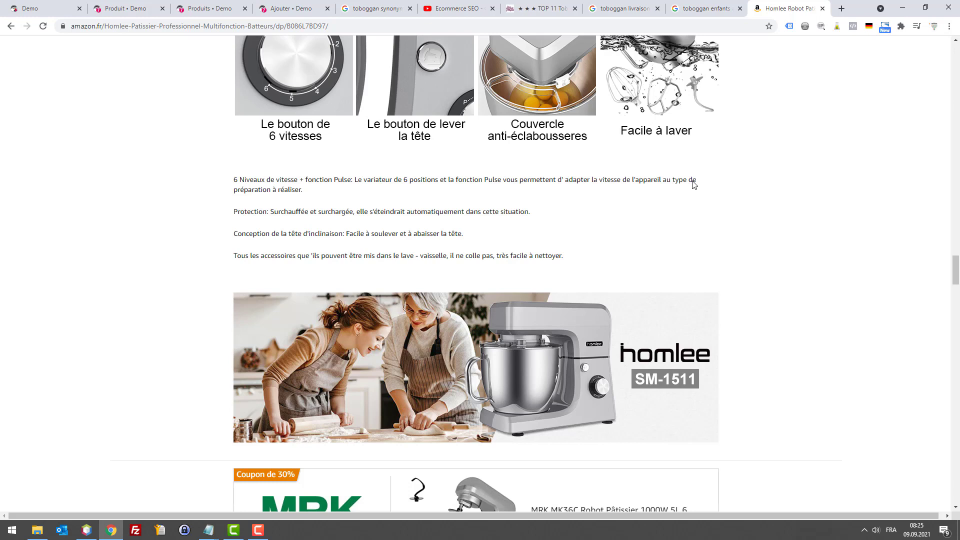
scroll(722, 178, "up", 5)
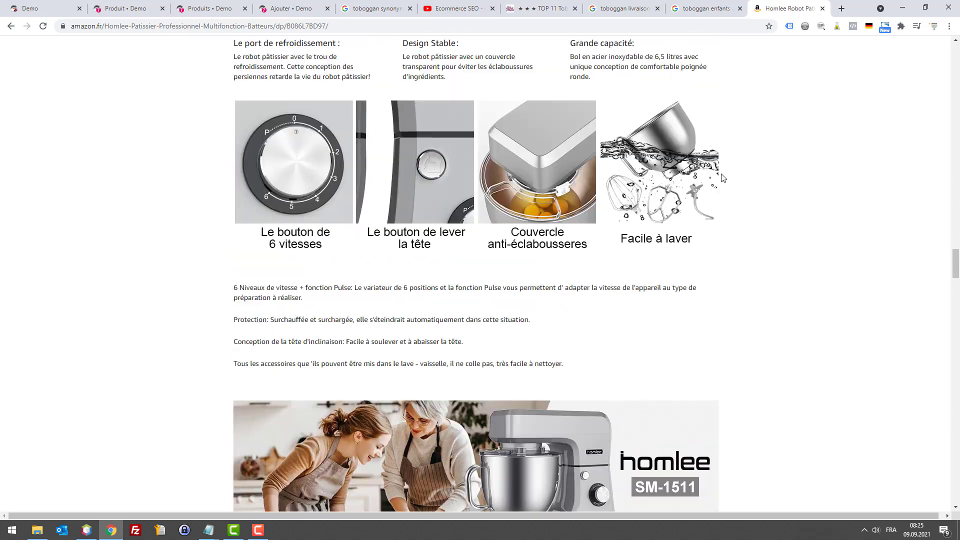
scroll(721, 178, "down", 6)
scroll(721, 178, "down", 5)
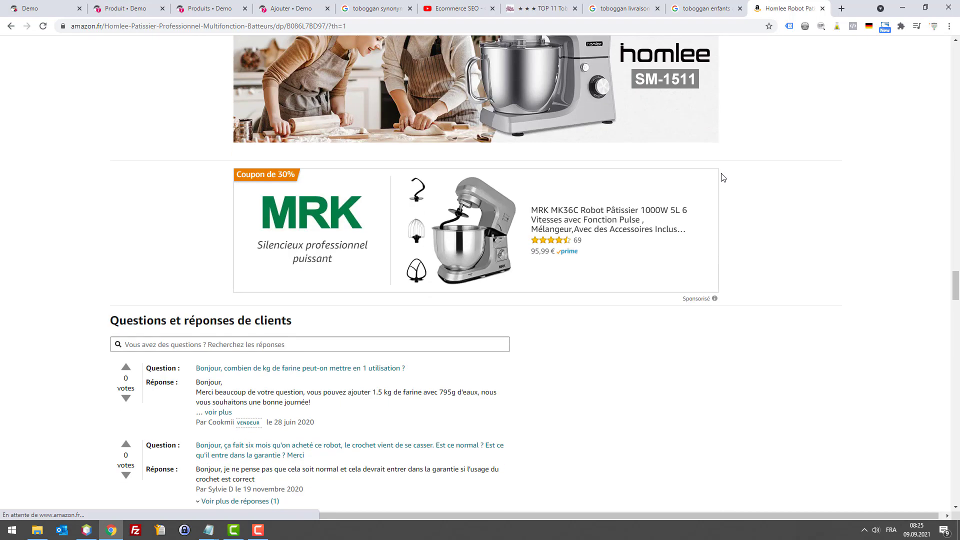
scroll(721, 177, "up", 6)
scroll(778, 176, "down", 6)
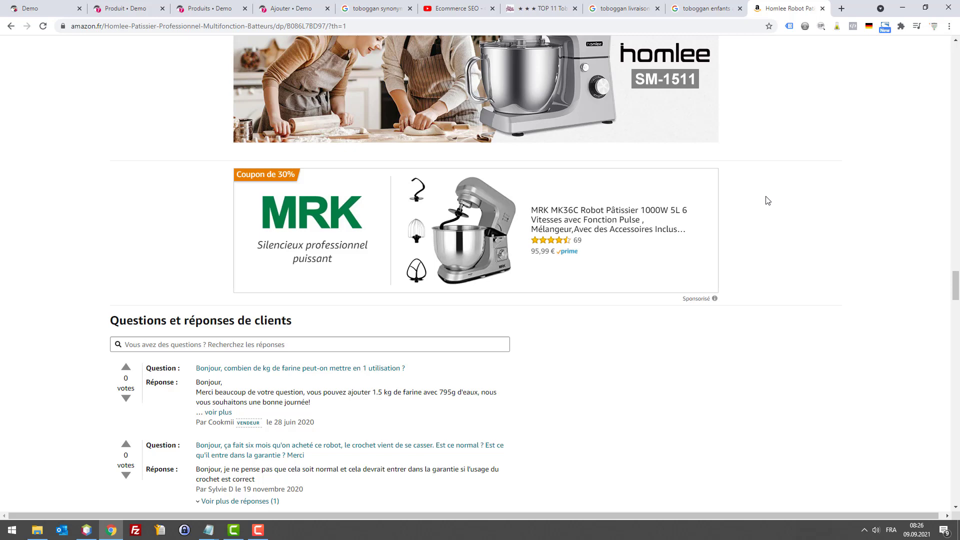
Look through the customer questions and answers on the mixer's Amazon page
scroll(755, 218, "down", 3)
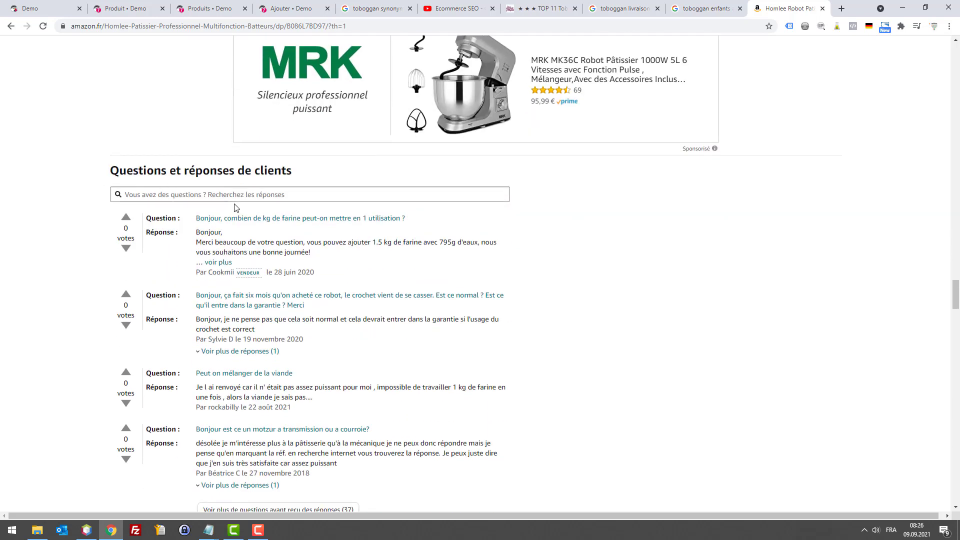
scroll(235, 206, "down", 3)
scroll(379, 275, "down", 4)
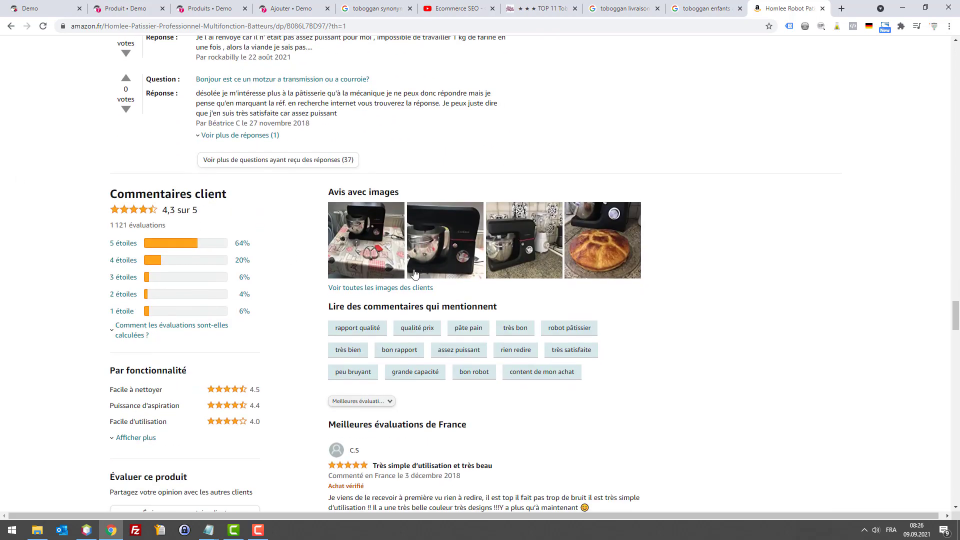
Examine the mixer's customer reviews down to those from other countries, highlighting text in the "PETRISSEUR" review
scroll(544, 226, "down", 4)
scroll(505, 215, "down", 15)
scroll(501, 220, "up", 9)
left_click_drag(360, 167, 470, 180)
left_click(491, 213)
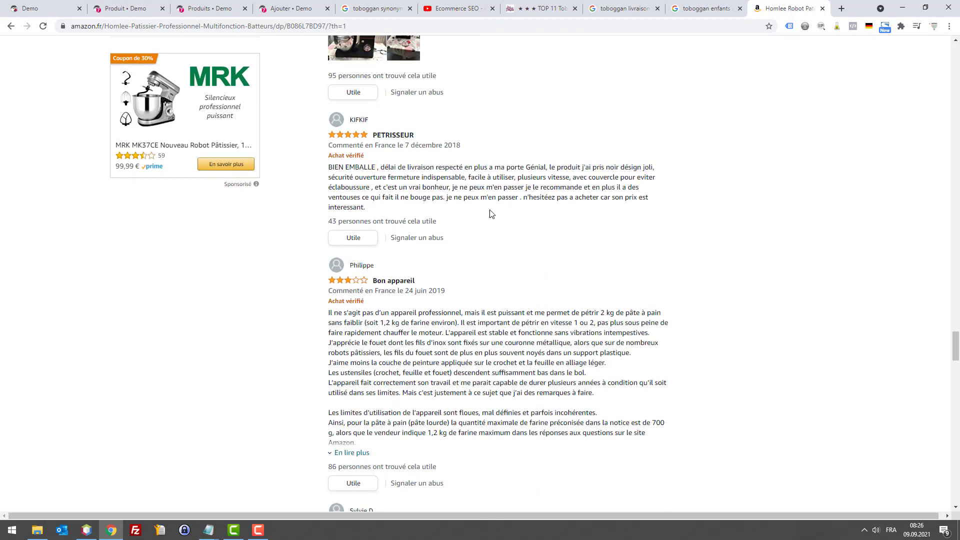
scroll(492, 214, "down", 5)
scroll(466, 200, "down", 20)
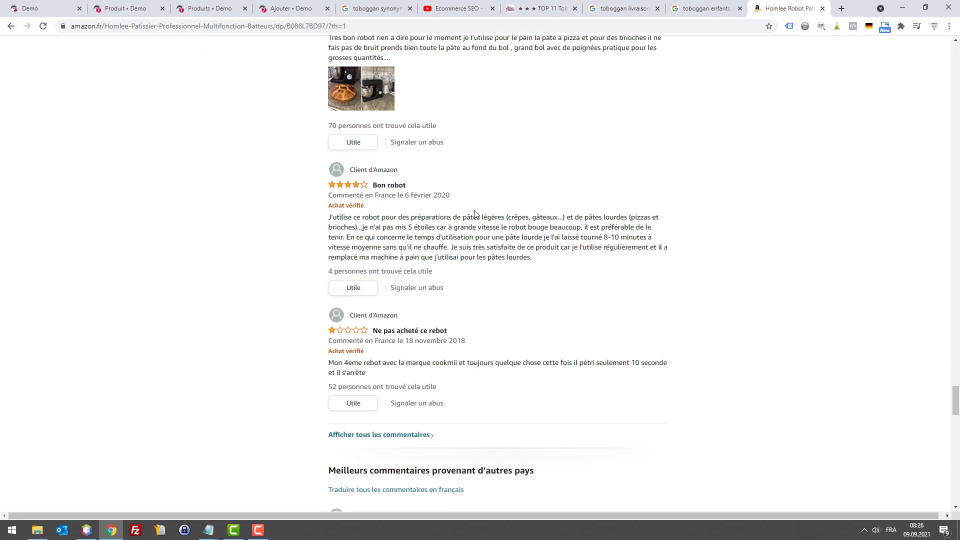
scroll(476, 215, "down", 13)
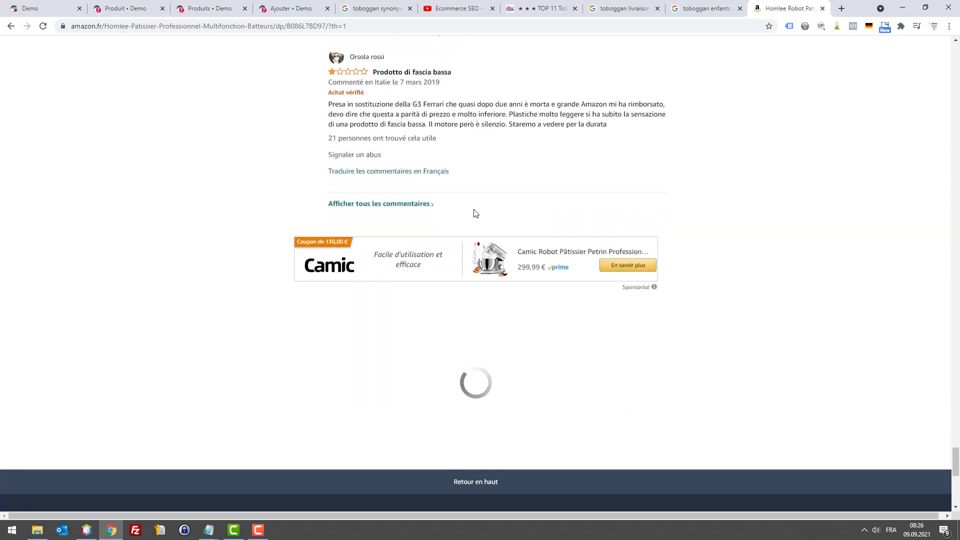
Look through the end of the mixer's Amazon page, return to its top and show the gallery image with the product features
scroll(474, 206, "down", 14)
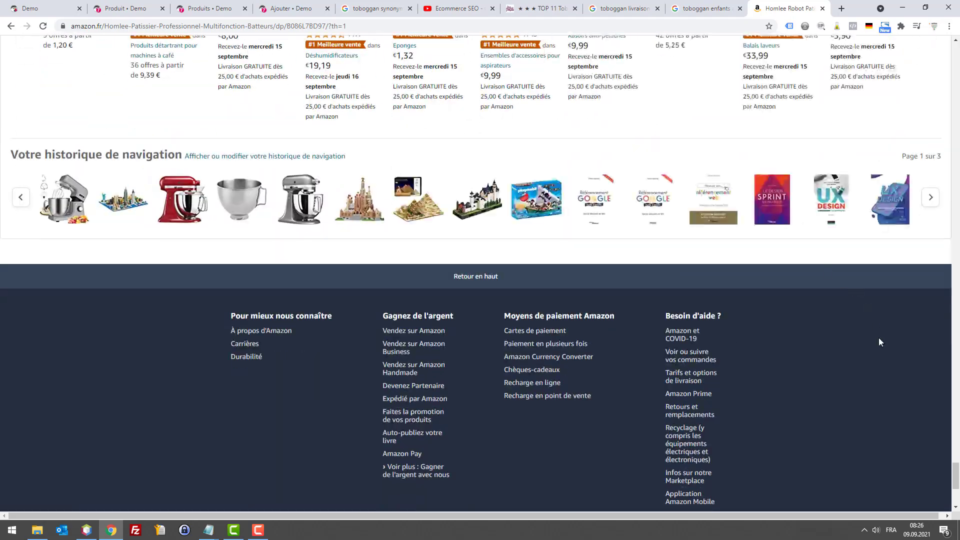
left_click_drag(955, 464, 945, 59)
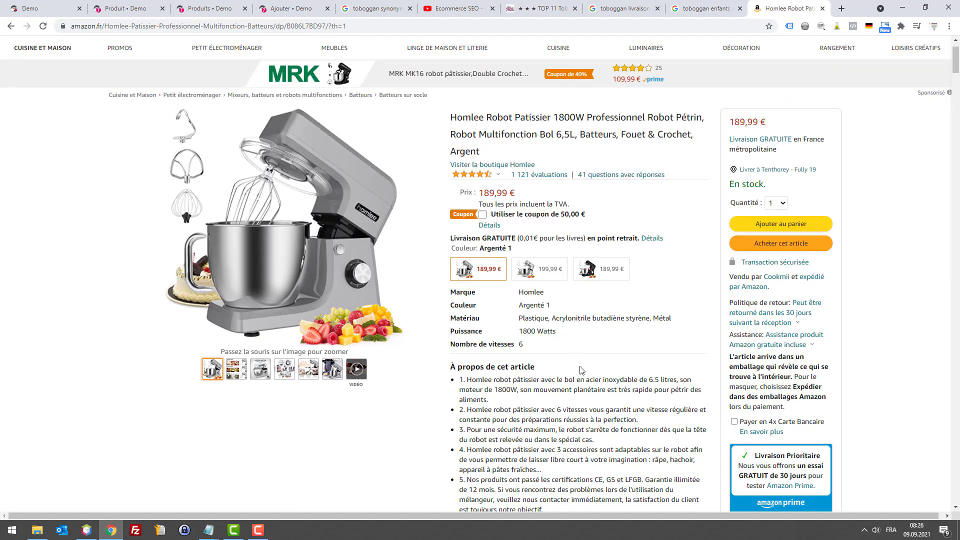
left_click(652, 238)
left_click(280, 250)
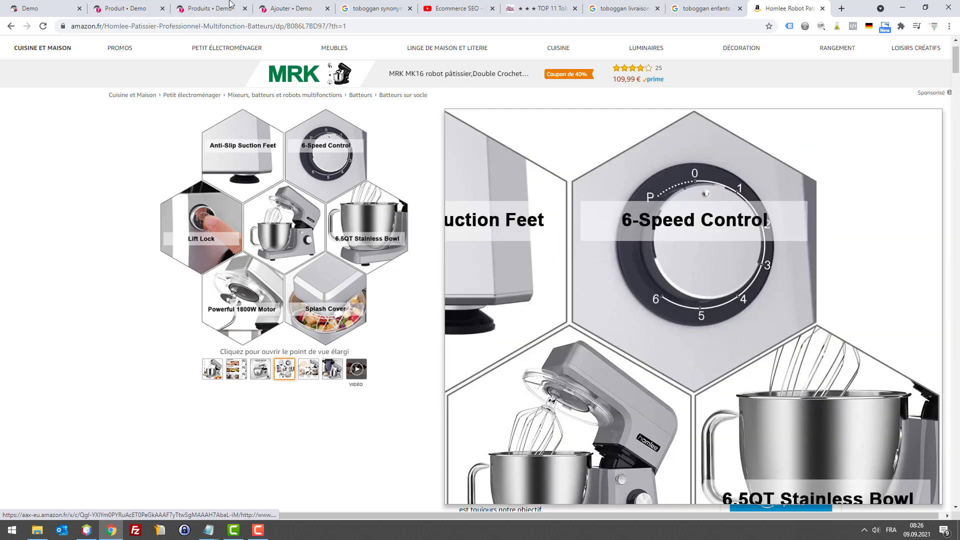
Switch to the e-commerce SEO video and play it up to the "6 Quart Crockpot" description example, pausing at 5:56
left_click(50, 5)
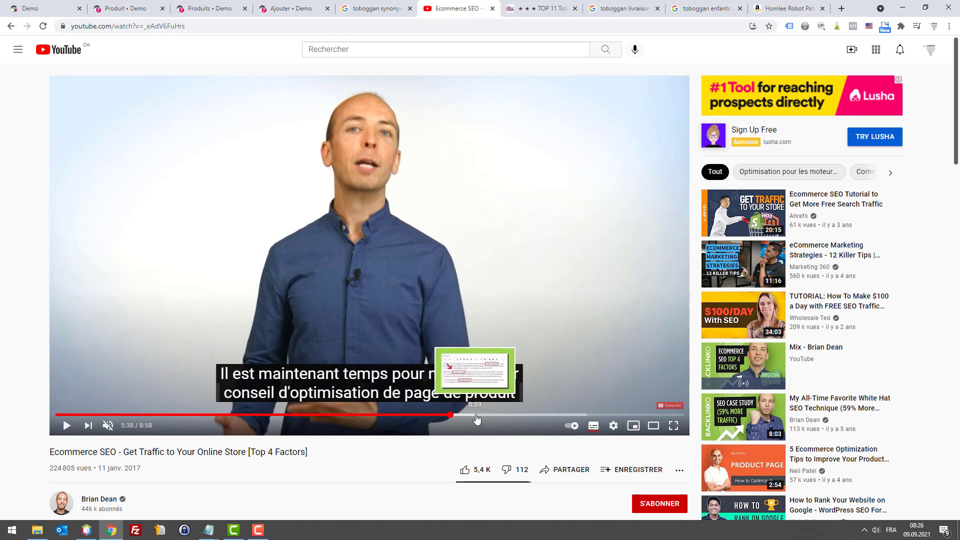
left_click(67, 426)
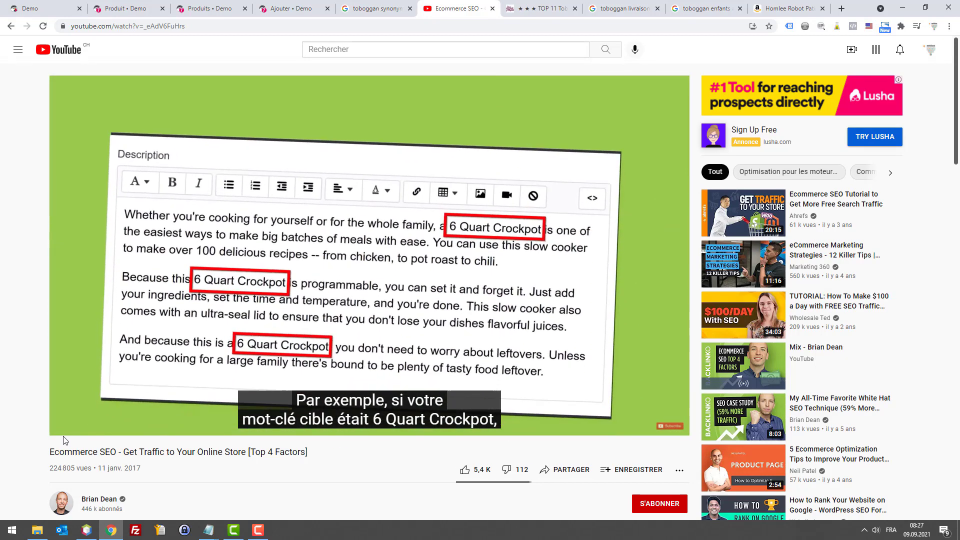
left_click(67, 426)
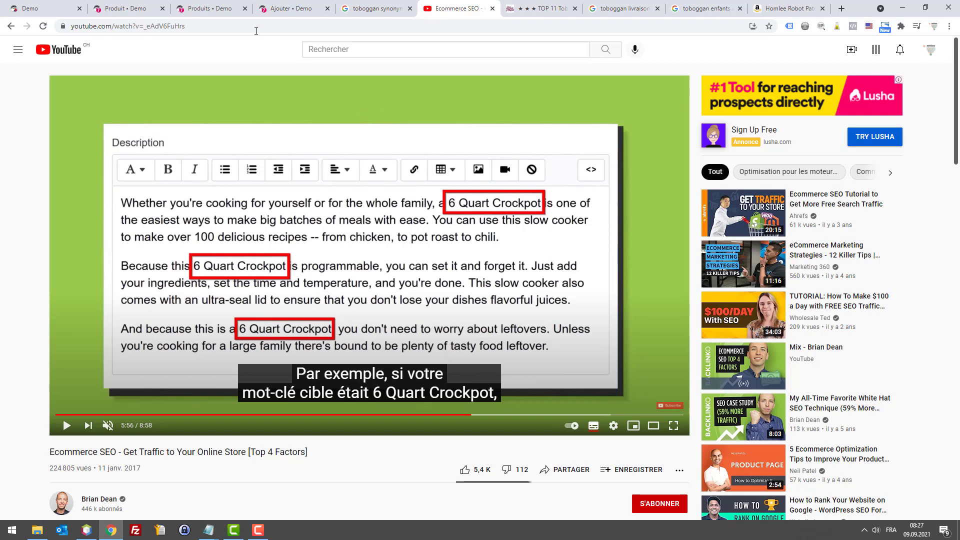
Go back to the Homlee mixer's Amazon page and search it for "bot pâti", advancing through the matches
left_click(778, 5)
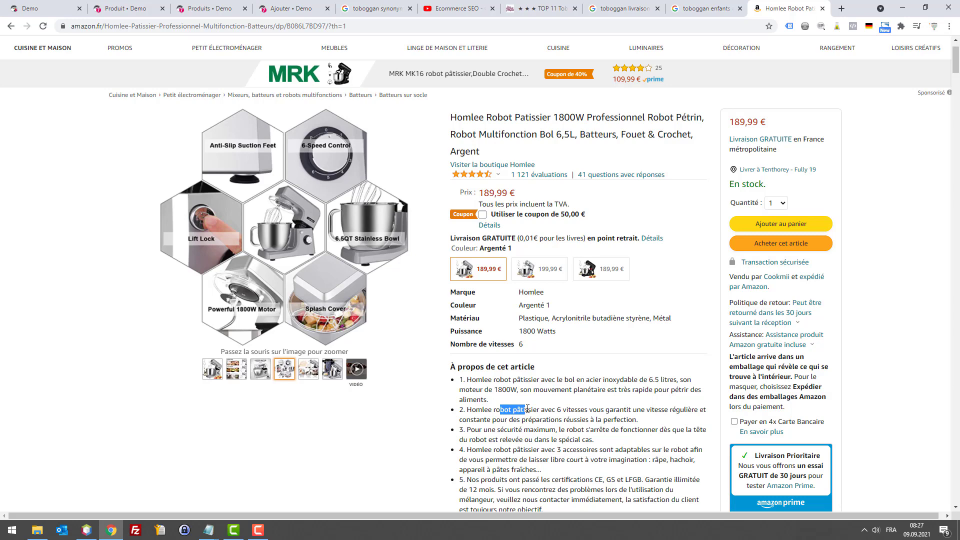
key("ctrl+f")
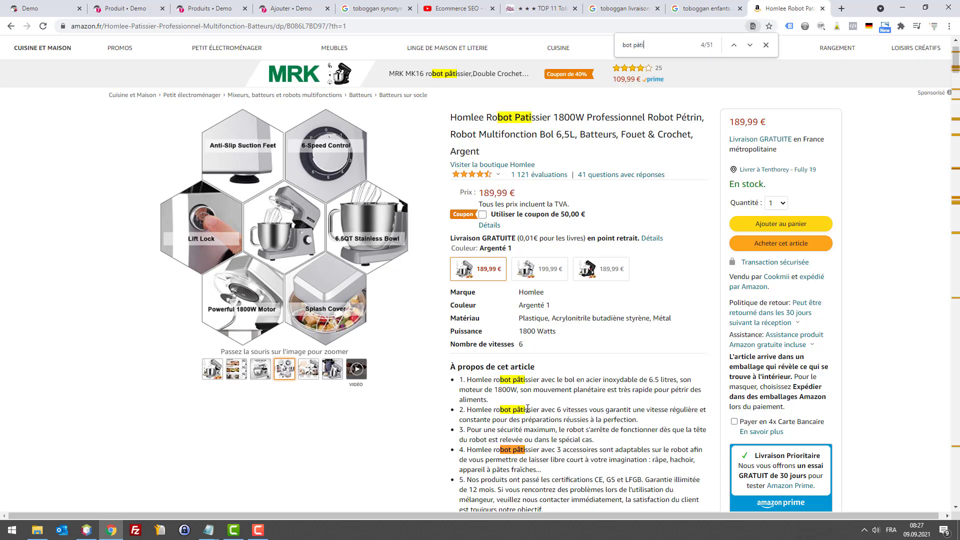
key("Return")
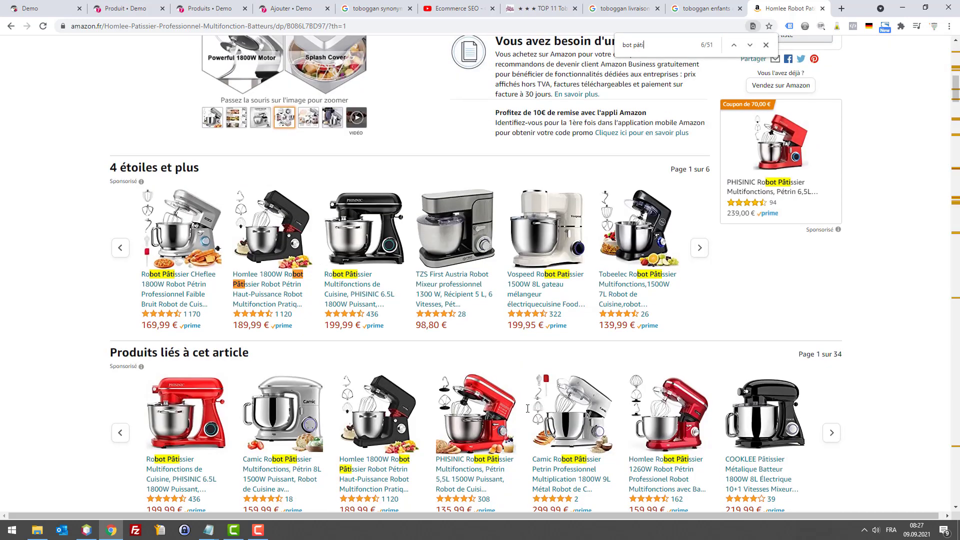
Examine where the keyword "robot pâtissier" is repeated in the mixer's title and "À propos de cet article" bullets, highlighting occurrences
scroll(520, 380, "up", 10)
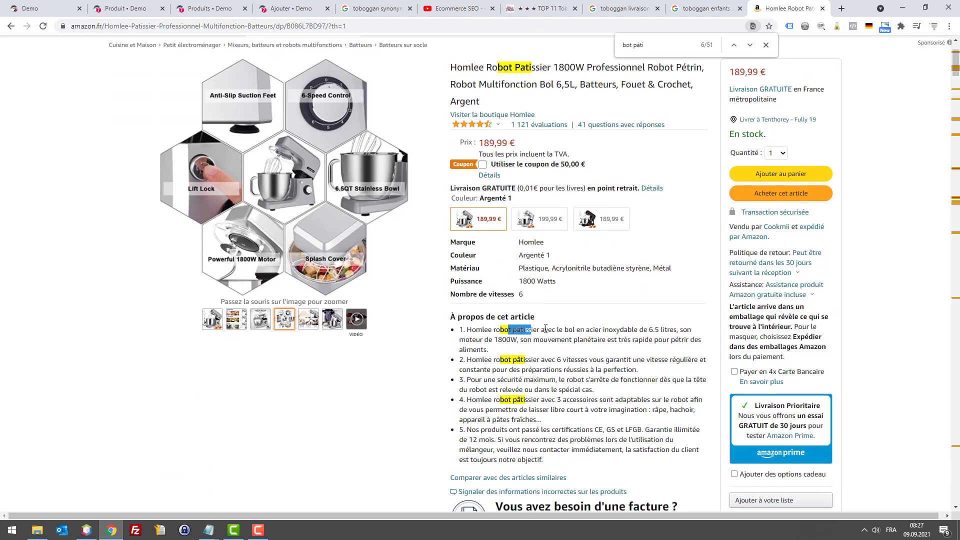
left_click_drag(503, 359, 528, 359)
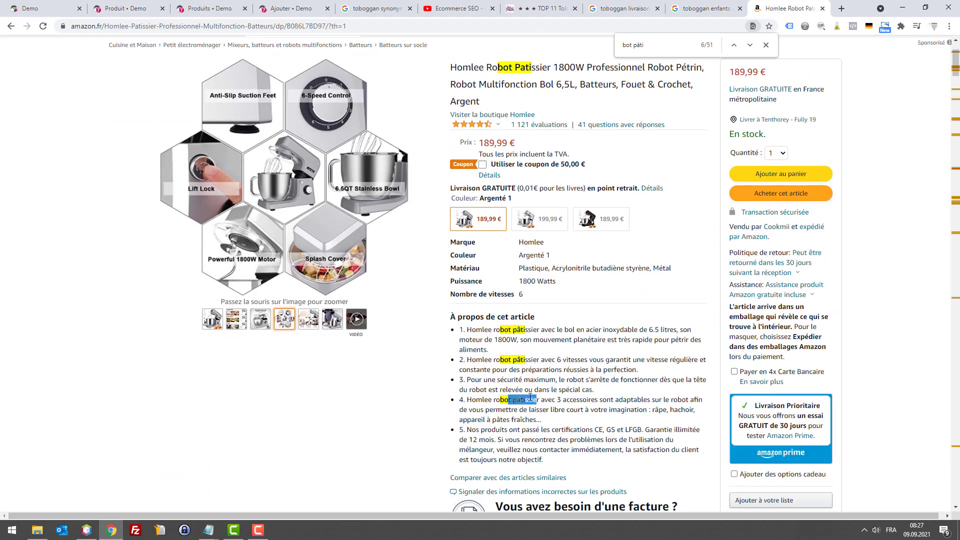
left_click_drag(498, 69, 520, 69)
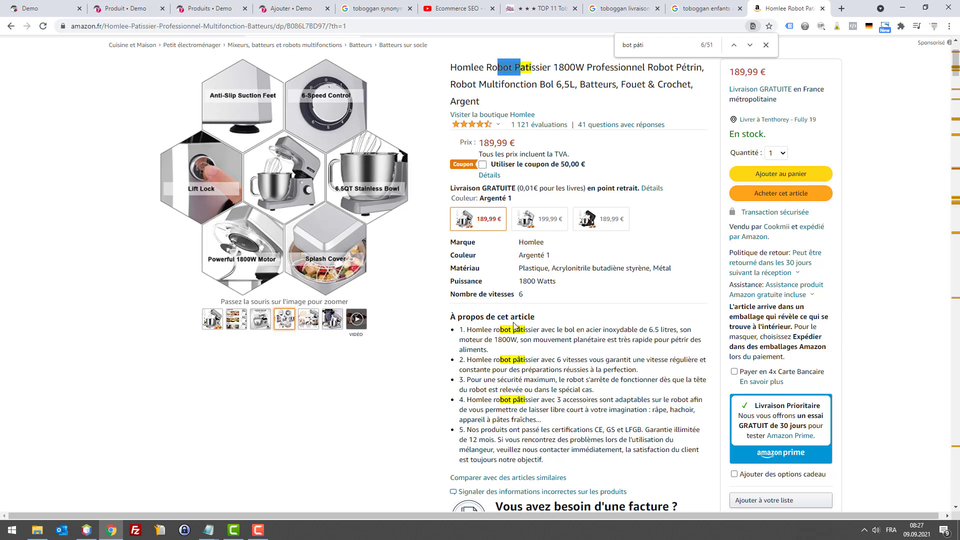
left_click_drag(459, 360, 557, 360)
left_click(499, 399)
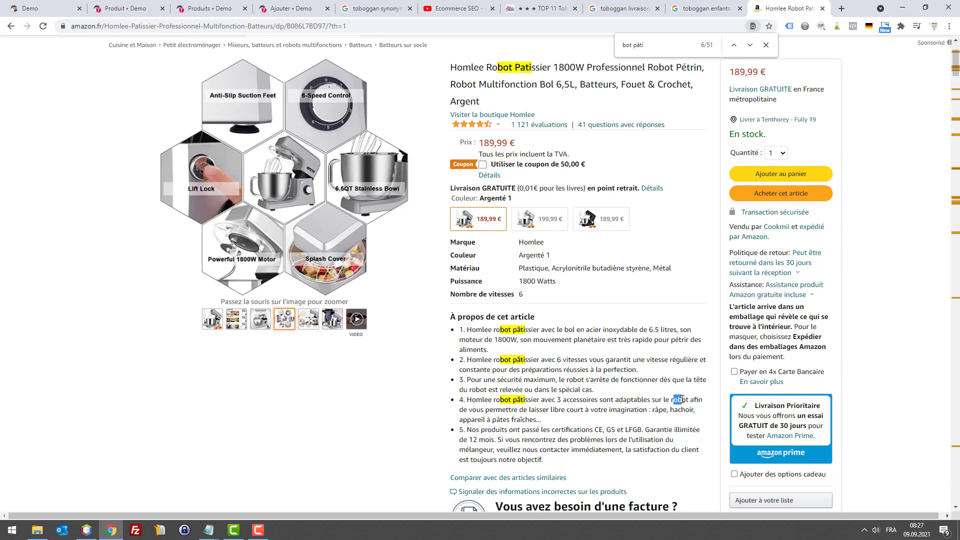
left_click_drag(682, 410, 691, 410)
left_click_drag(510, 419, 549, 426)
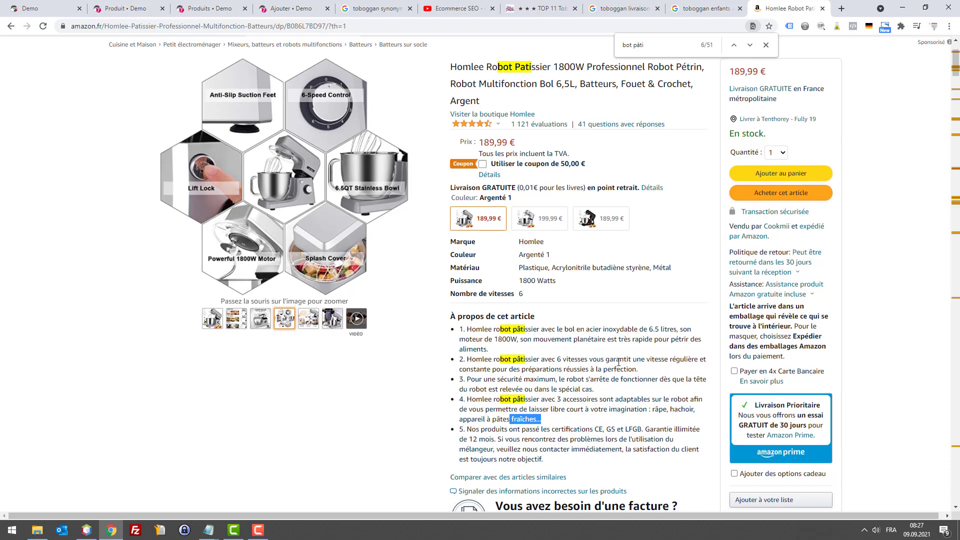
scroll(619, 330, "down", 6)
scroll(619, 327, "up", 4)
scroll(619, 326, "up", 3)
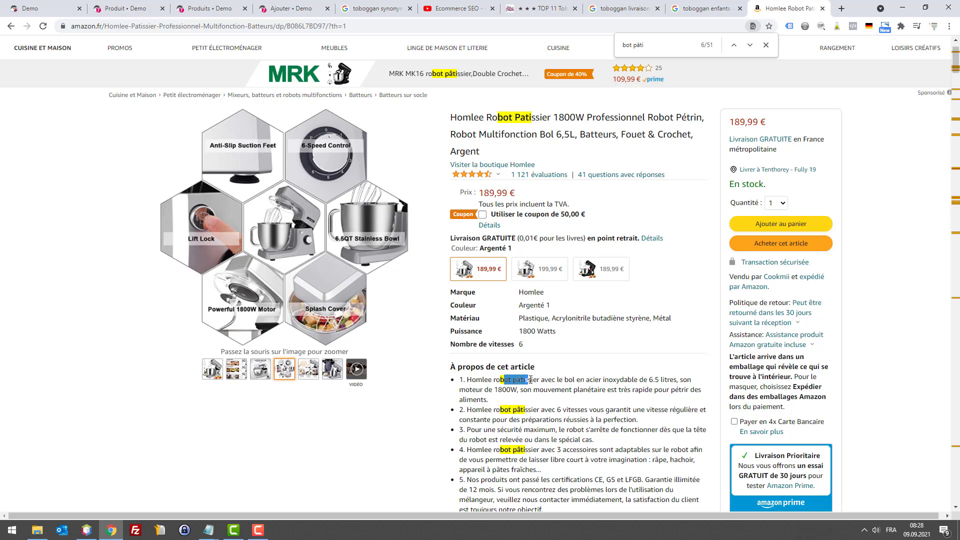
left_click_drag(531, 380, 535, 380)
scroll(550, 221, "down", 4)
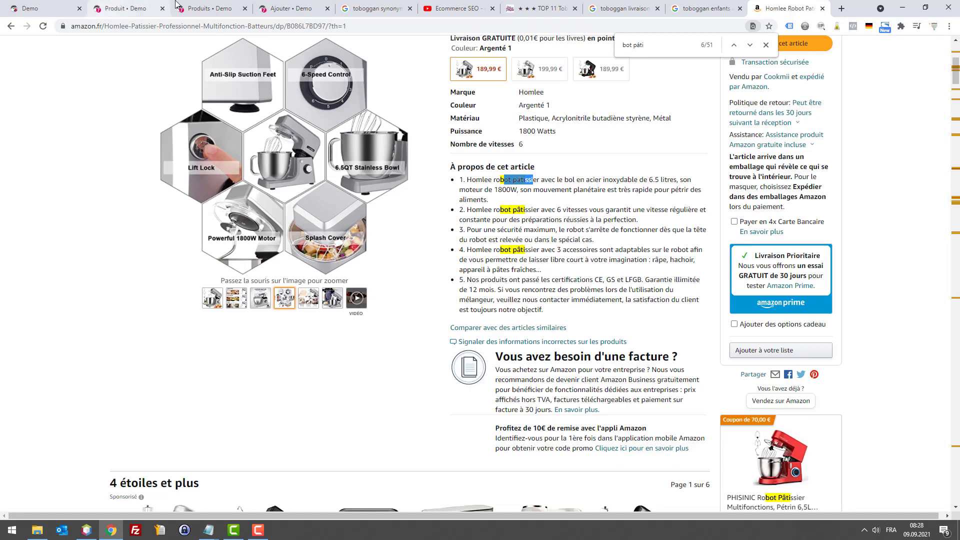
Return to the e-commerce SEO video, skip ahead to the site architecture section and play it, pausing at 6:22
left_click(456, 8)
left_click(75, 429)
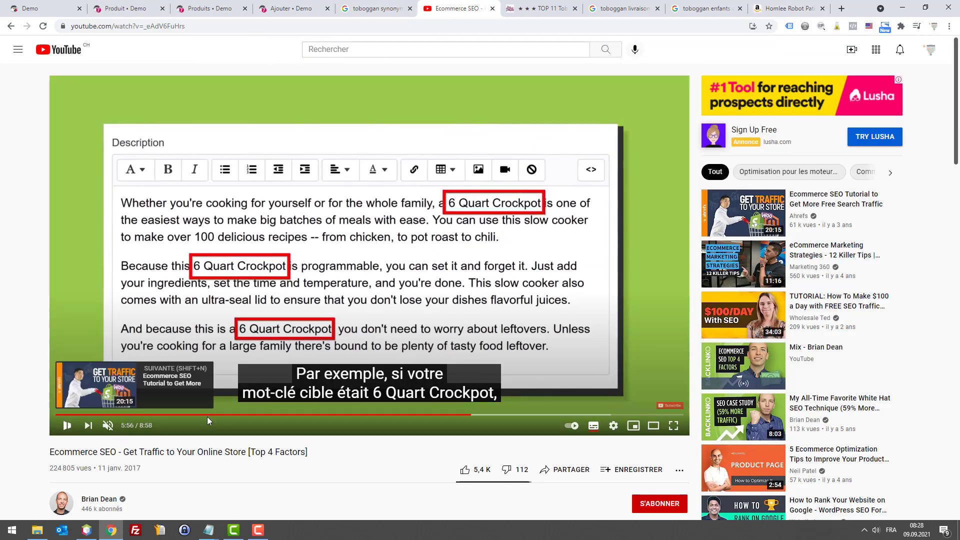
left_click(481, 415)
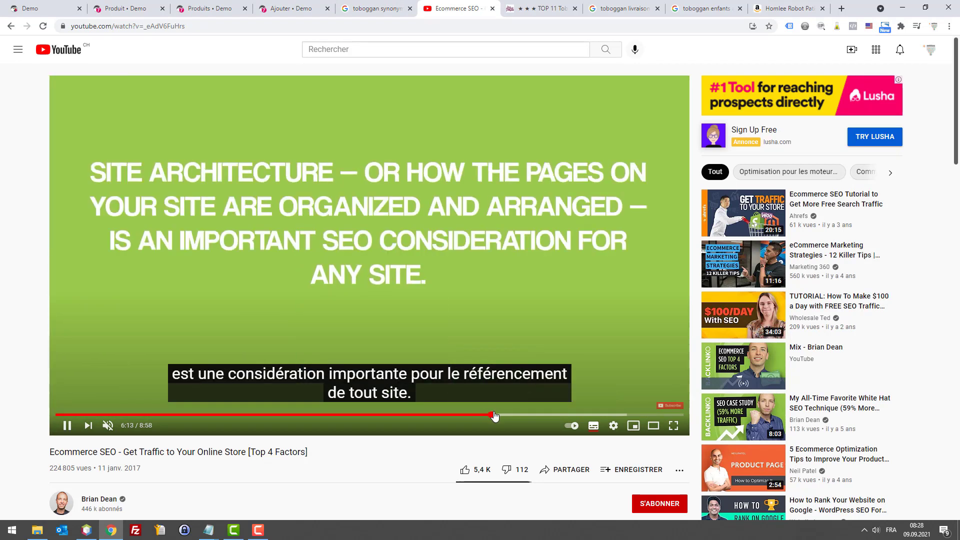
left_click(495, 416)
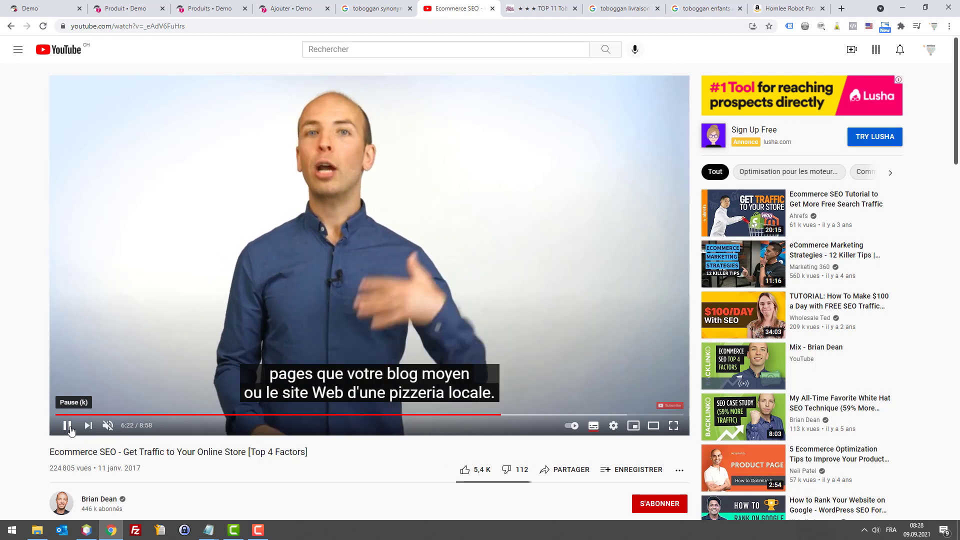
left_click(70, 429)
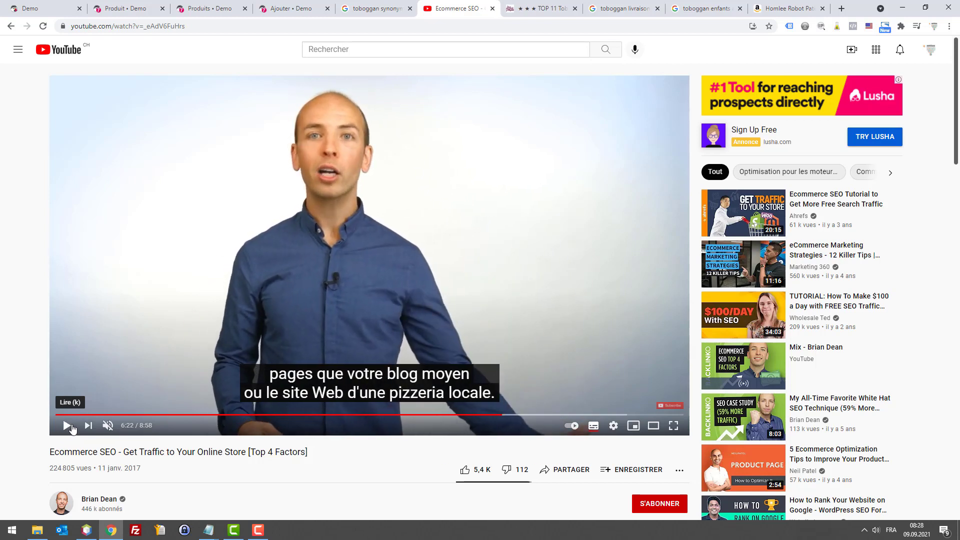
Rewind the video slightly and replay the explanation of why architecture matters for e-commerce sites, pausing at 6:29
left_click(497, 415)
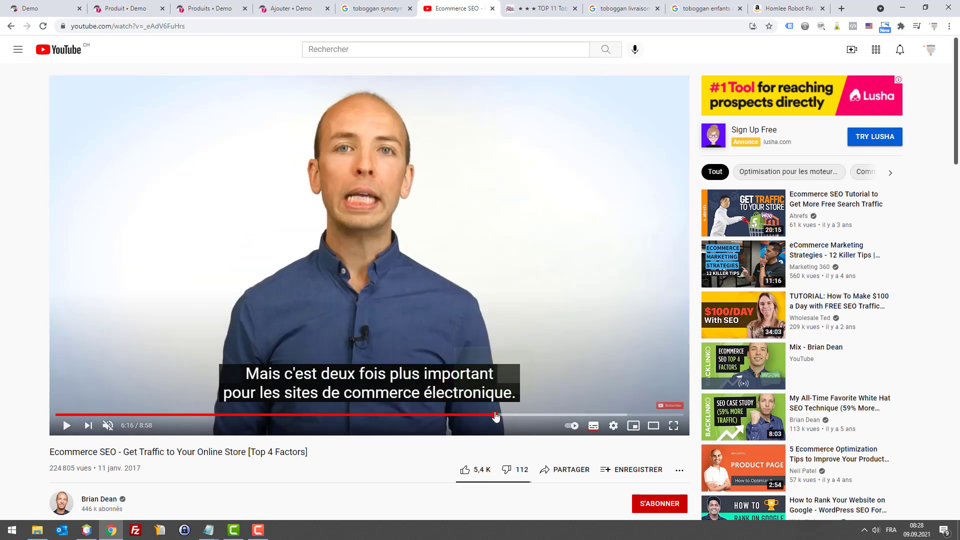
left_click(493, 415)
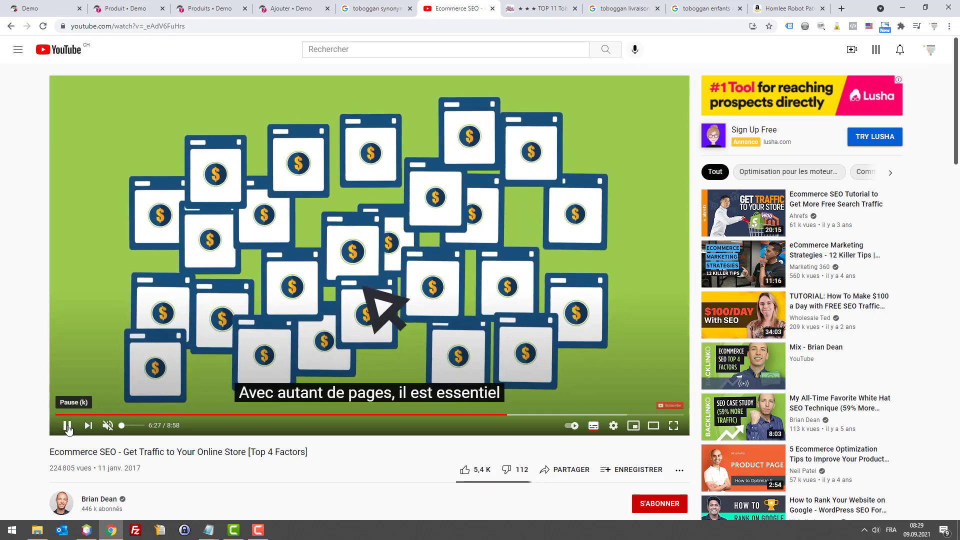
left_click(69, 429)
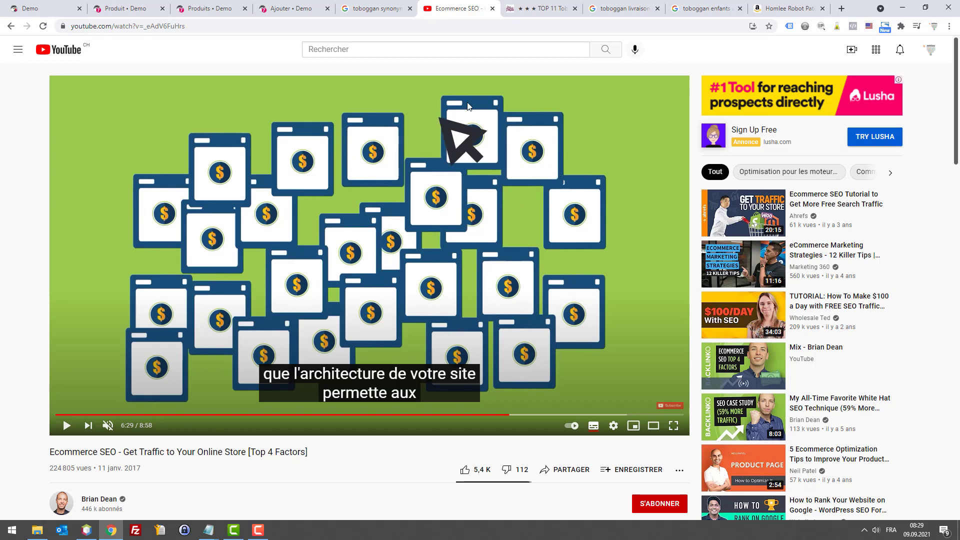
Continue the video through the three-click rule and the "Bowls & Feeders" subcategory example, pausing at 6:42 and 7:27
left_click(64, 431)
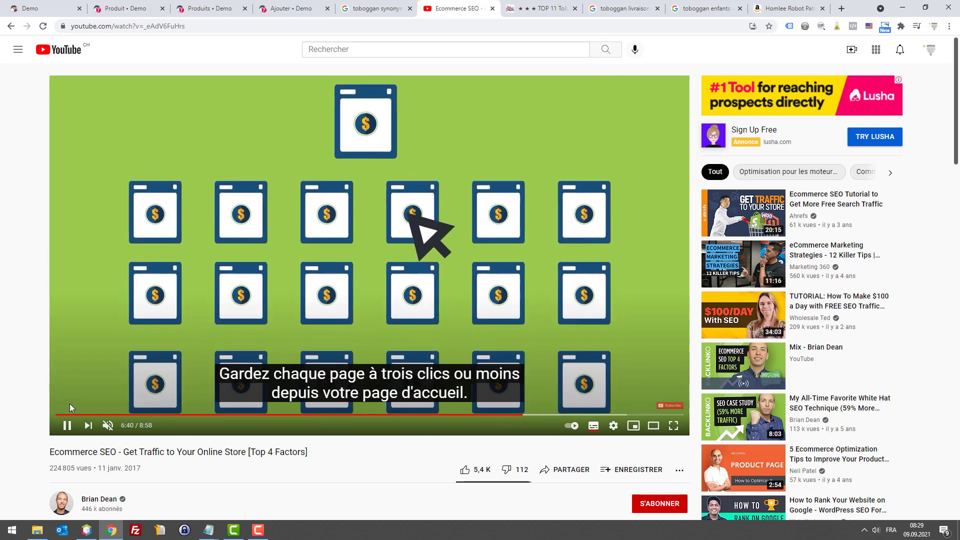
left_click(66, 427)
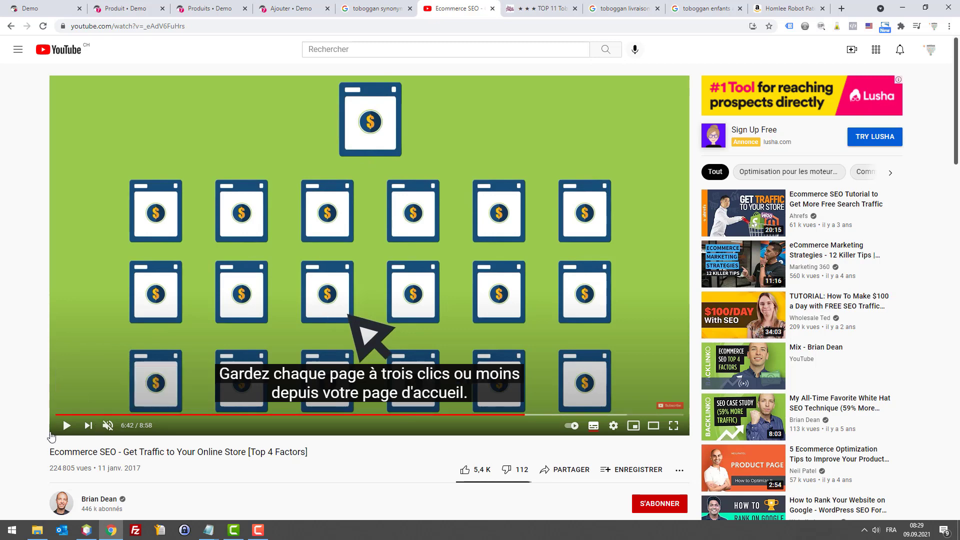
left_click(62, 429)
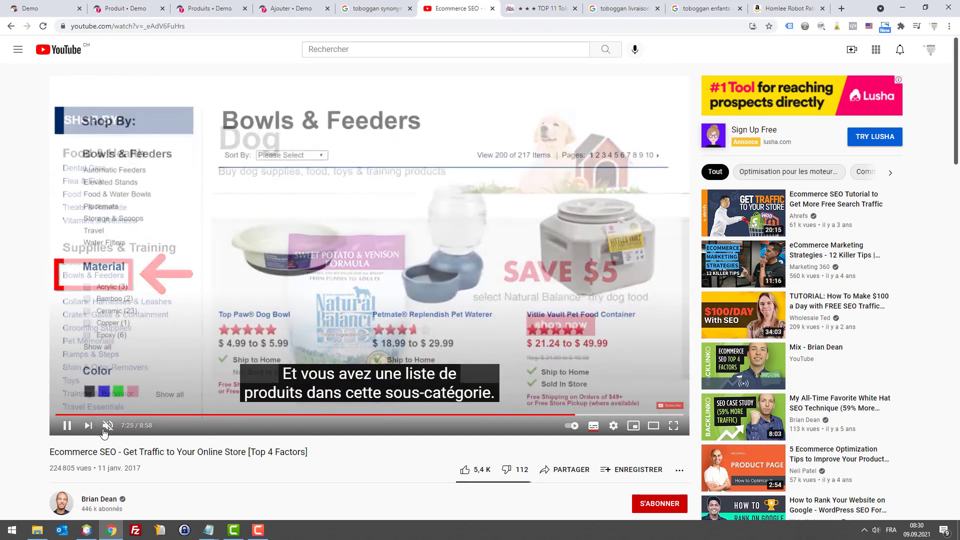
left_click(66, 426)
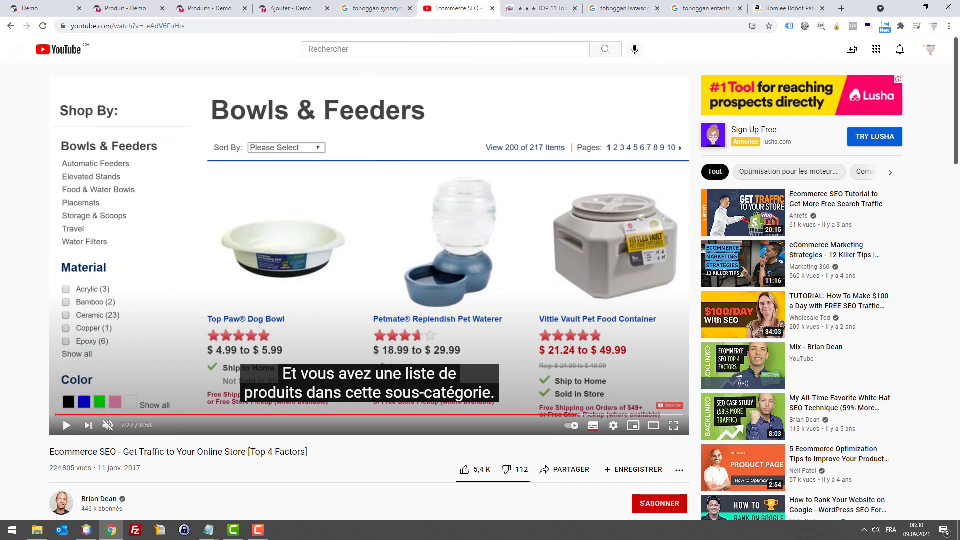
Open petsmart.com in a new browser tab
key("alt+Tab")
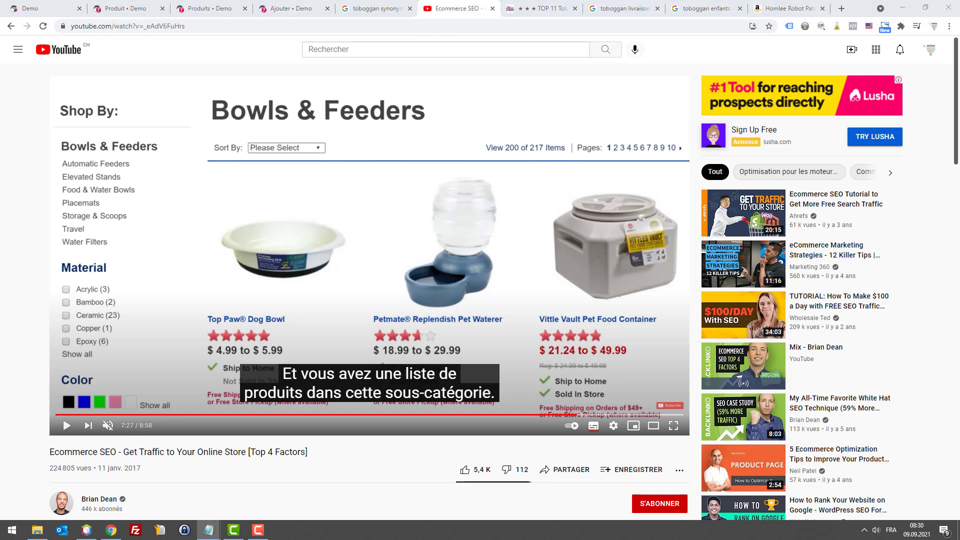
key("ctrl+t")
type("petsmart.com")
key("Return")
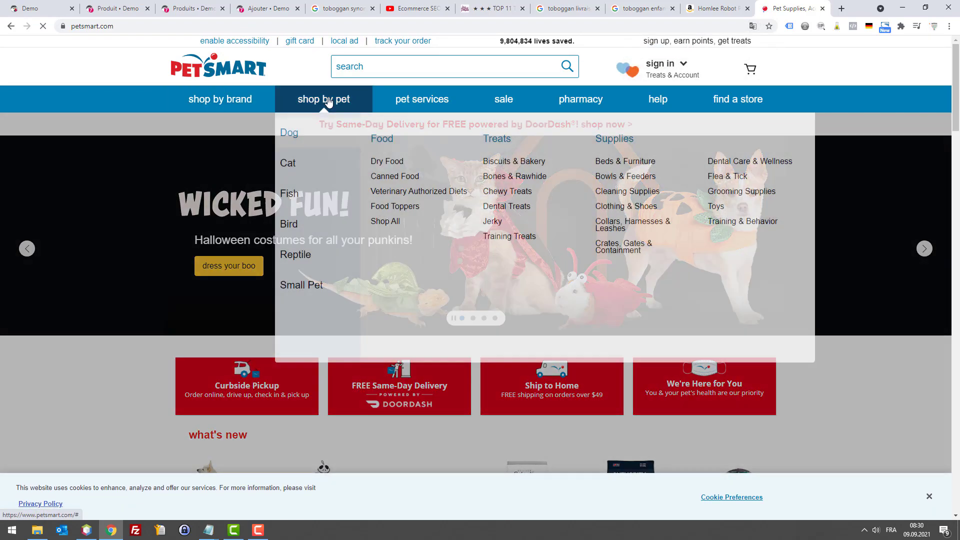
Open the Dog department of the PetSmart shop and view its category list
left_click(320, 116)
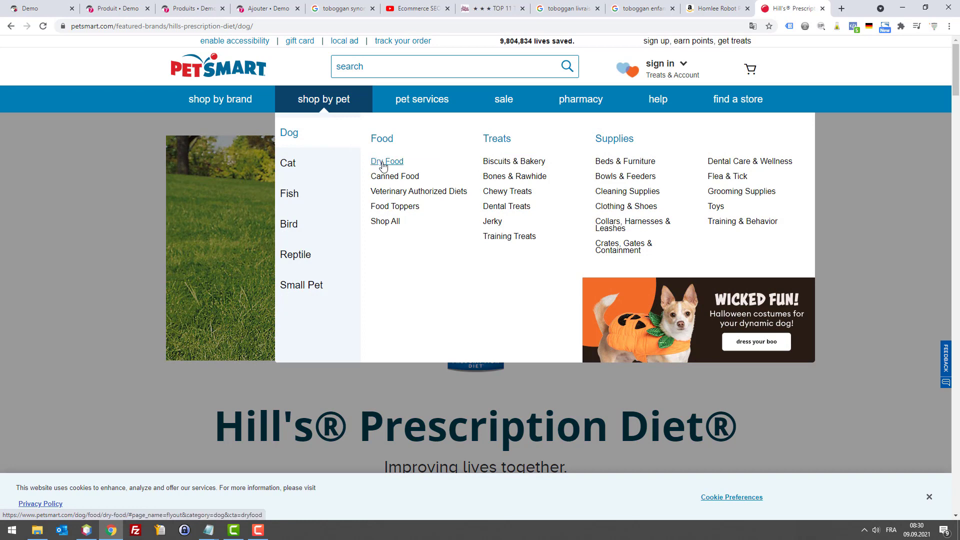
left_click(295, 135)
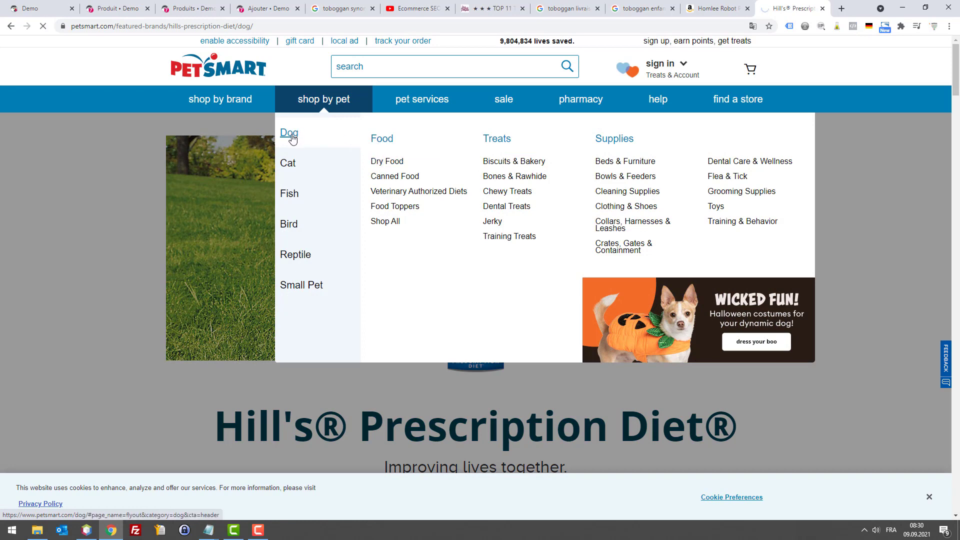
scroll(286, 201, "down", 1)
scroll(286, 201, "down", 1)
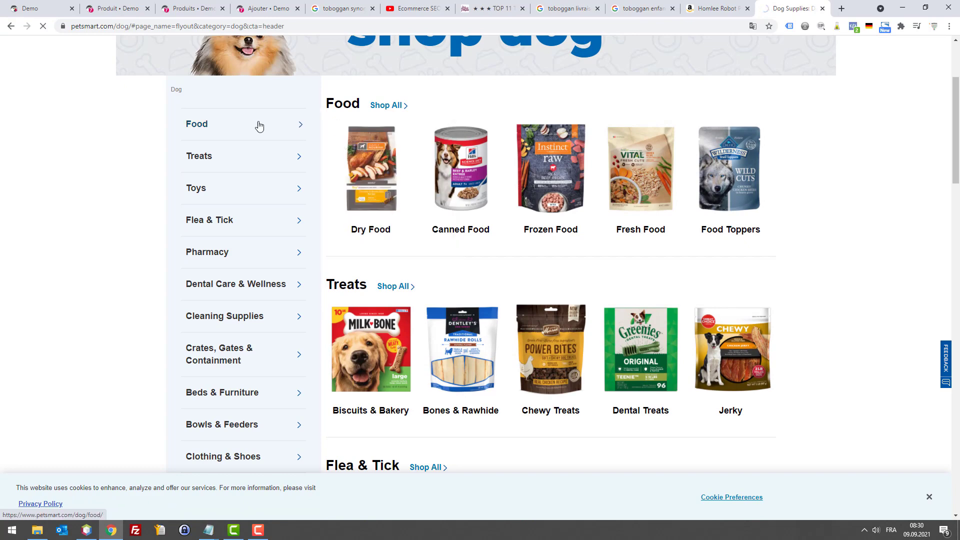
Open the dog Food category and its Food Toppers subcategory, then look over the filters and products
left_click(296, 126)
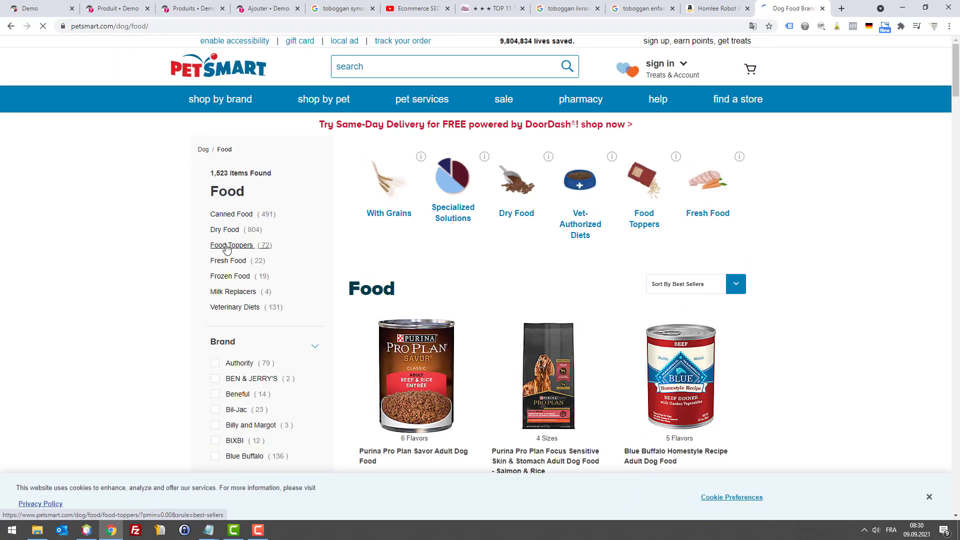
left_click(226, 247)
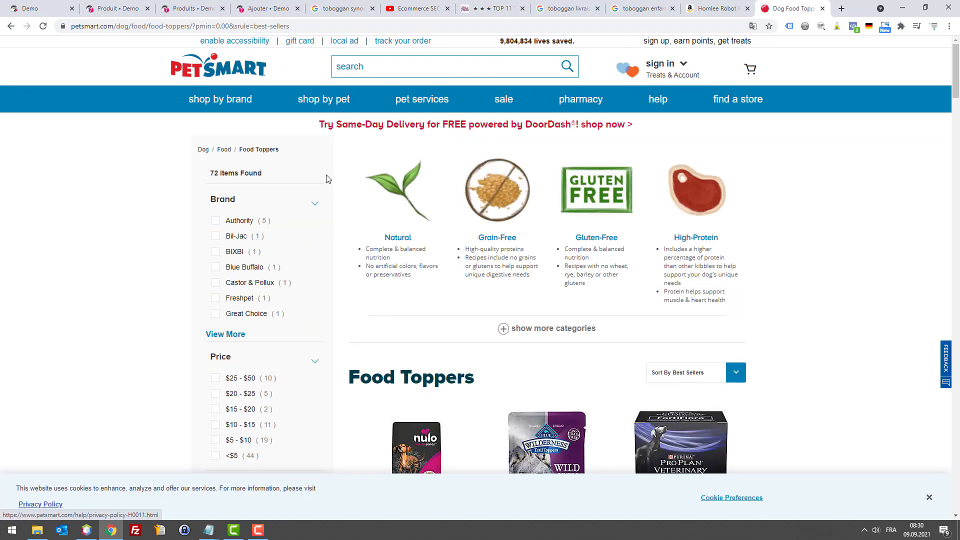
scroll(320, 190, "down", 12)
scroll(335, 210, "up", 11)
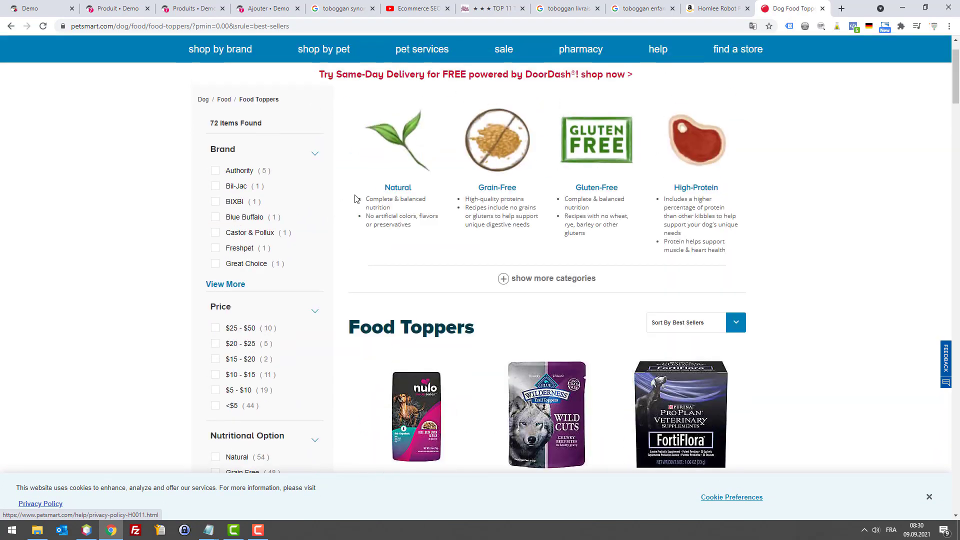
Open PetSmart's "shop by pet" menu and view the Dog subcategories for Food, Treats and Supplies
scroll(422, 172, "up", 1)
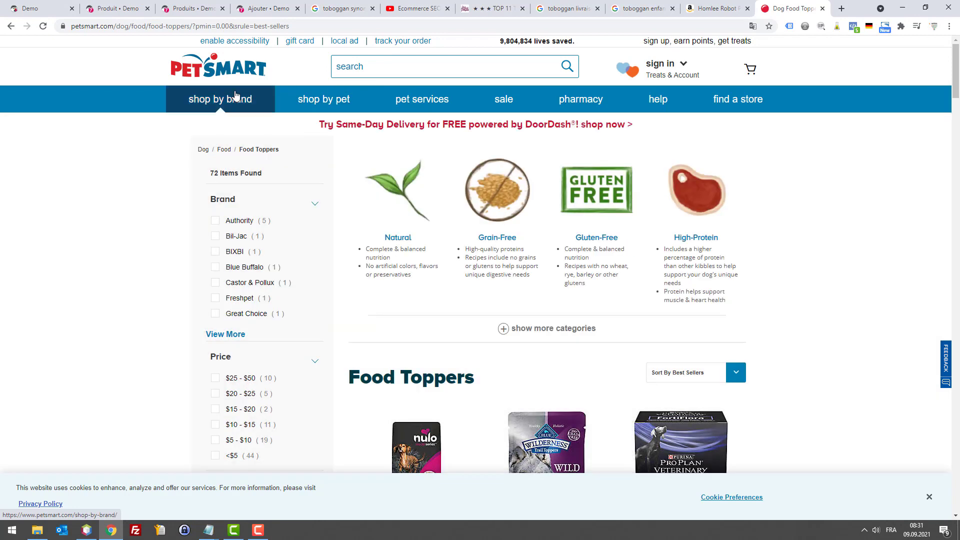
mouse_move(215, 94)
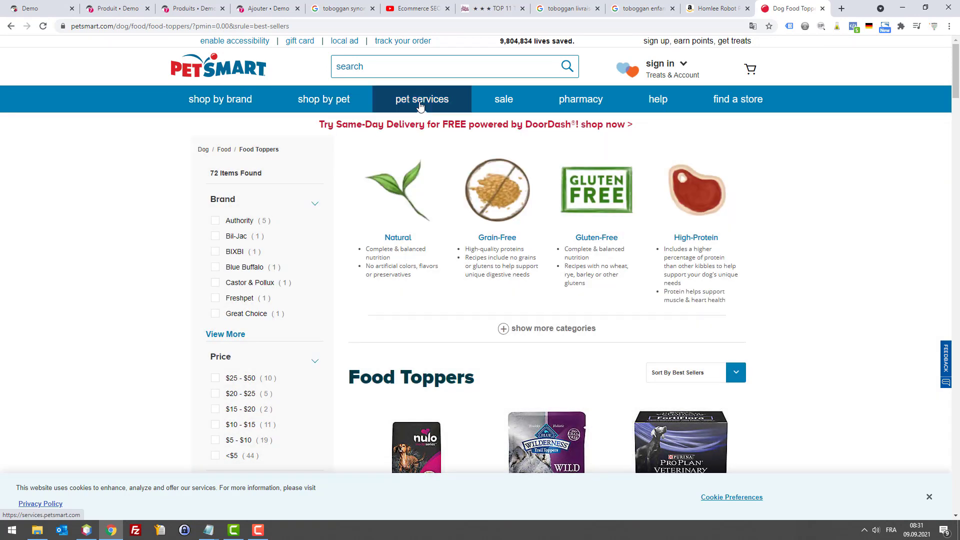
mouse_move(435, 110)
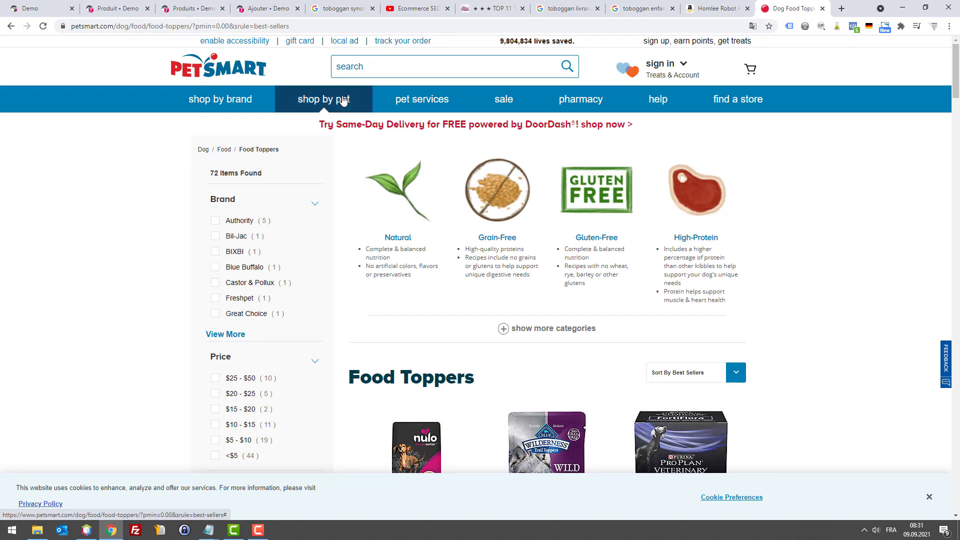
mouse_move(339, 102)
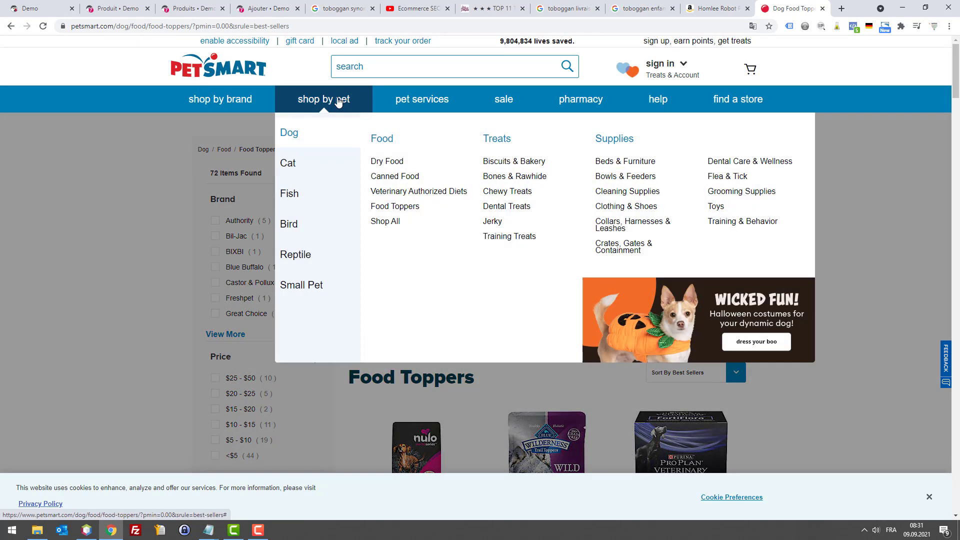
Open the developer tools' Sources view and pause script execution while the "shop by pet" menu is expanded
key("F12")
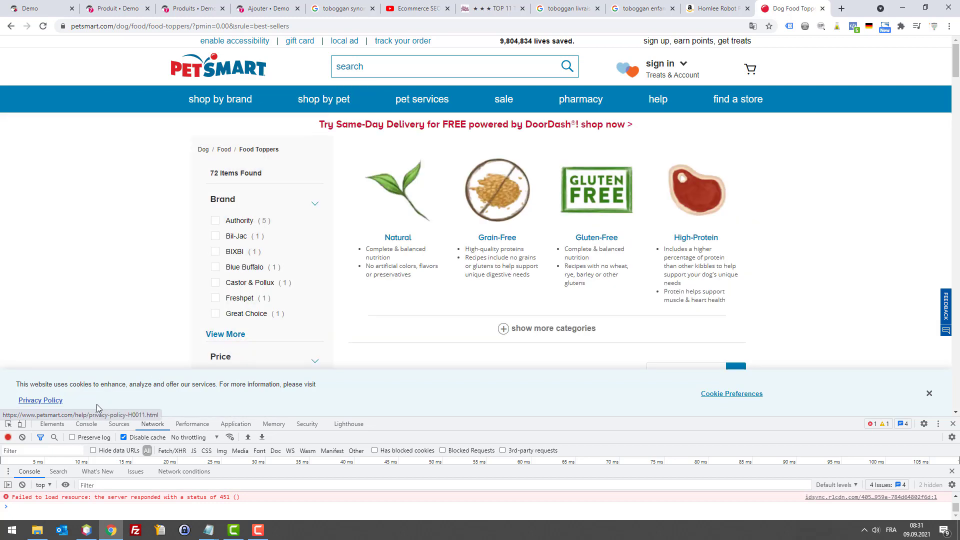
left_click(86, 424)
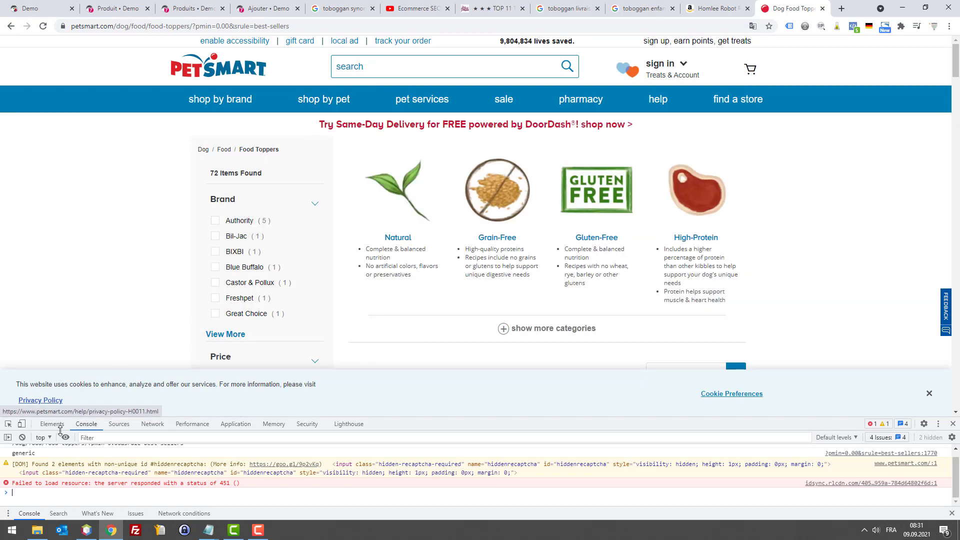
left_click(113, 424)
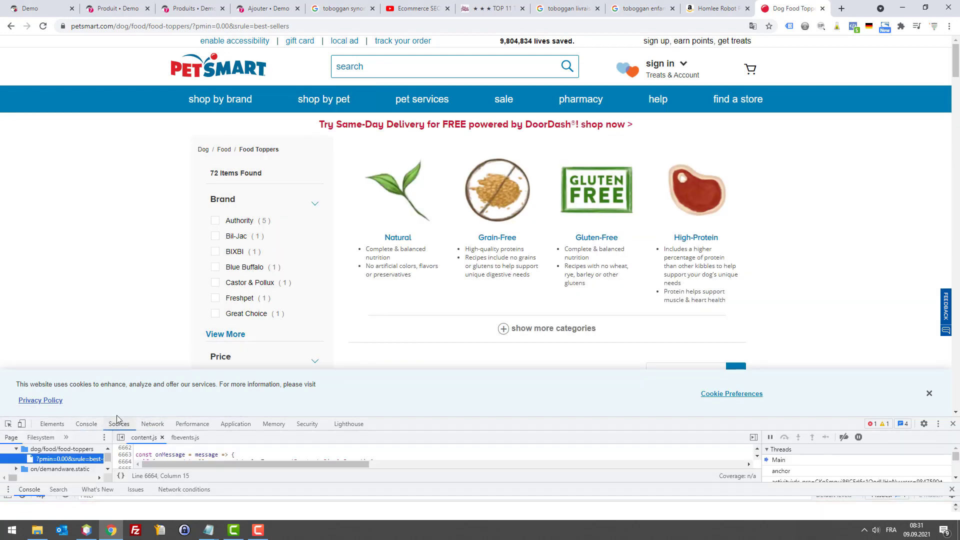
mouse_move(323, 103)
key("F8")
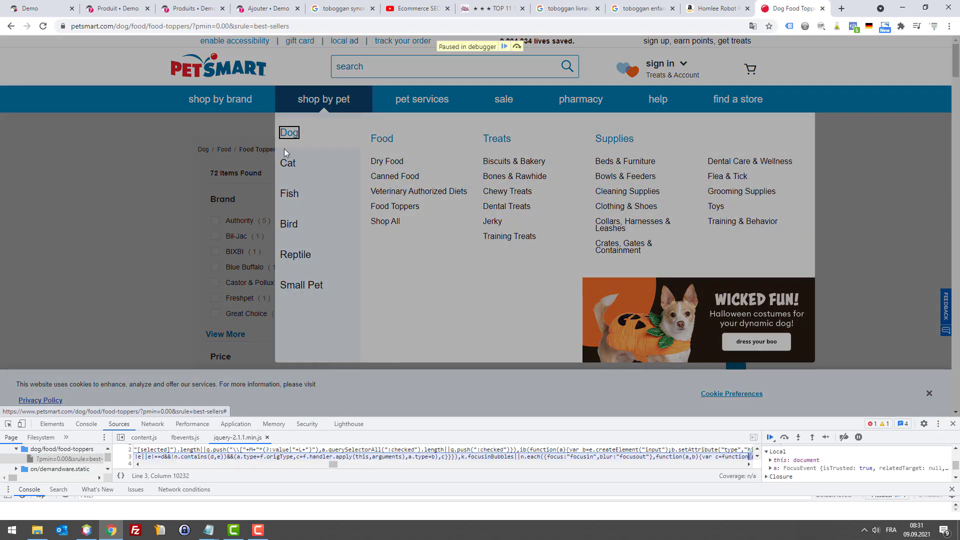
Inspect the Food Toppers menu link in the page code, enlarge the developer tools and examine the neighbouring Food links
left_click(8, 424)
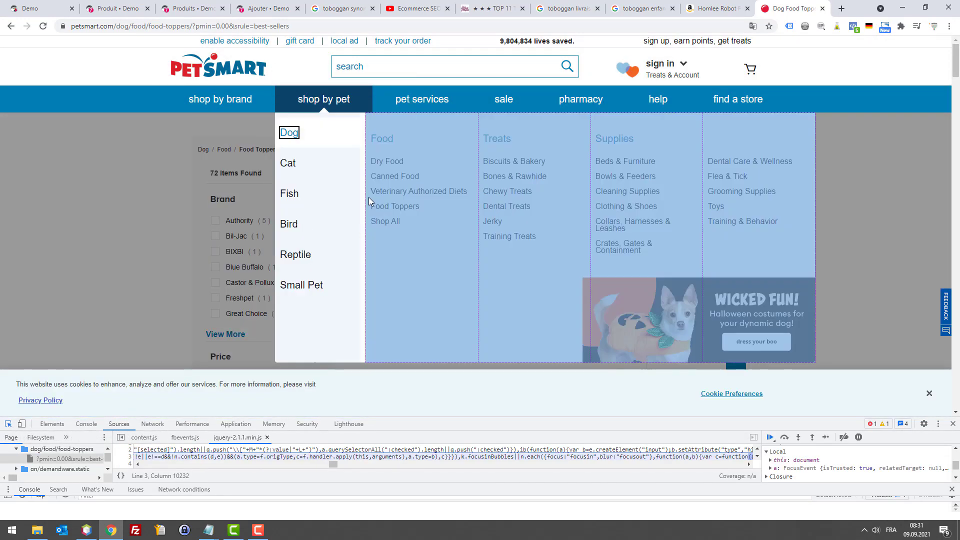
left_click(386, 207)
key("F8")
left_click_drag(589, 418, 589, 265)
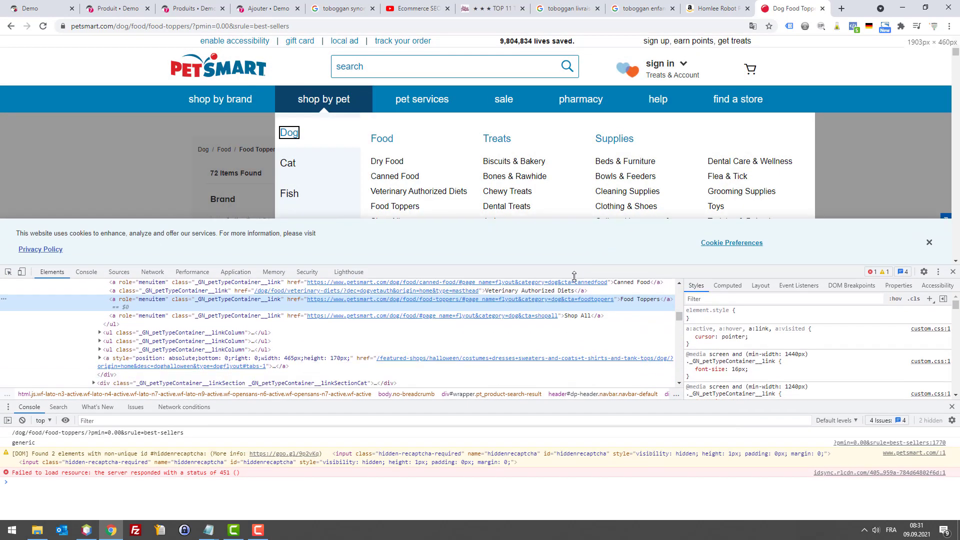
scroll(452, 318, "up", 2)
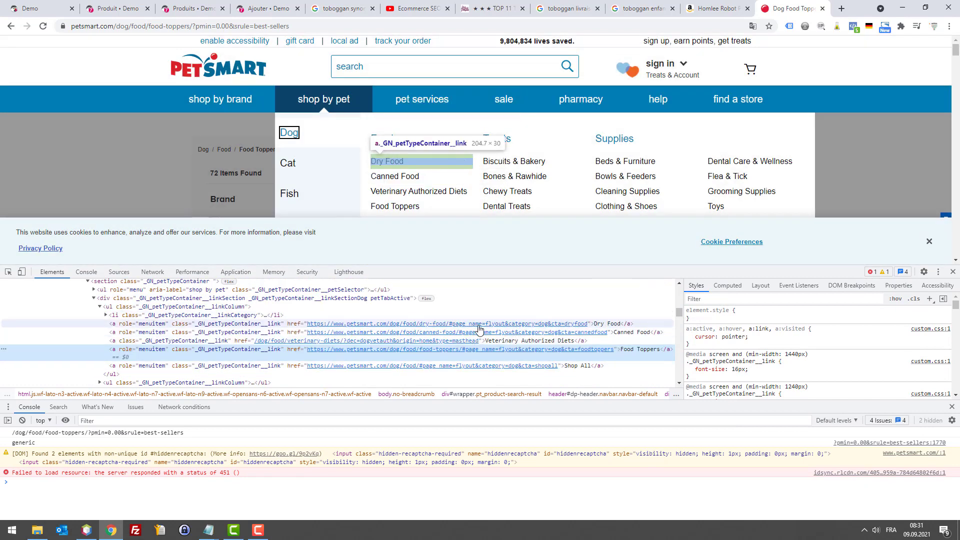
key("F8")
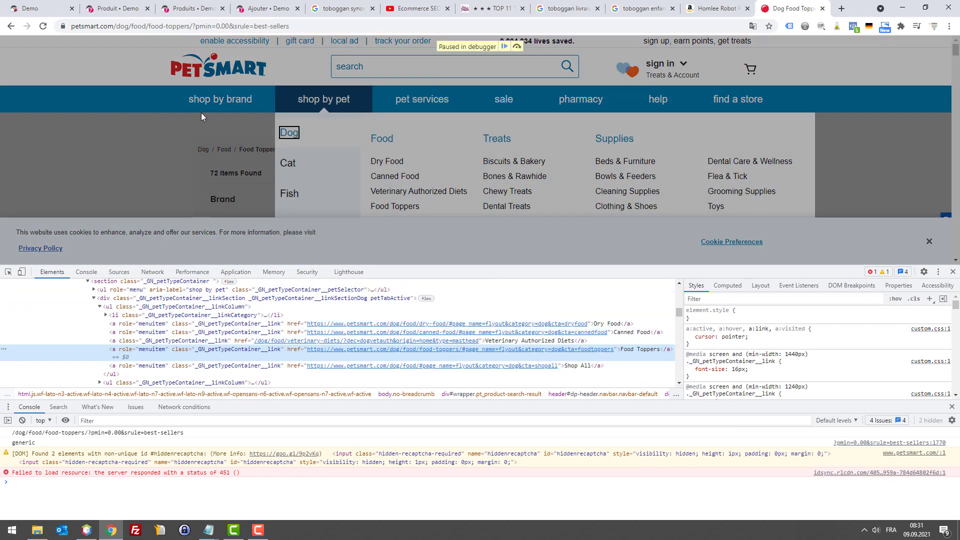
Search Google for "webbax silo" in a new browser tab and close that tab after viewing the results
key("ctrl+t")
type("webbax ")
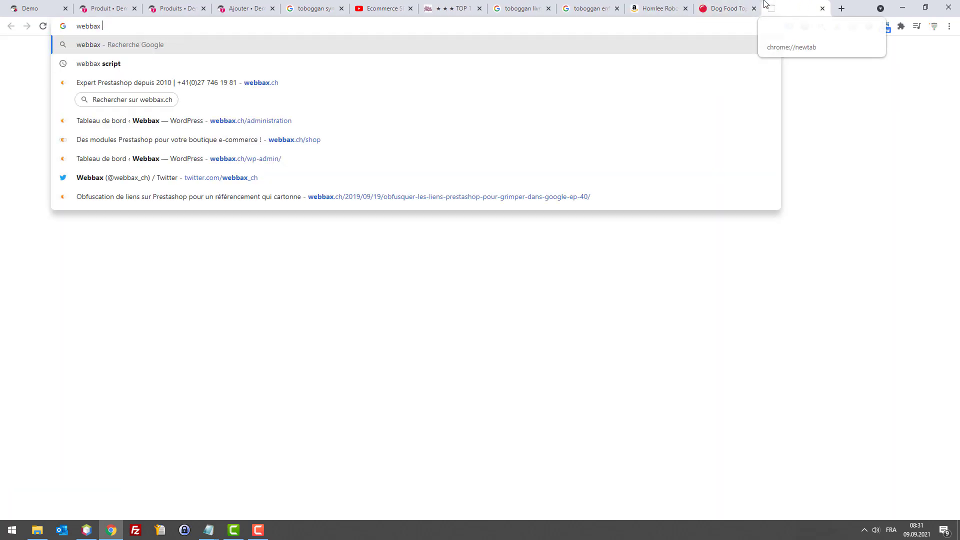
type("silo")
key("Return")
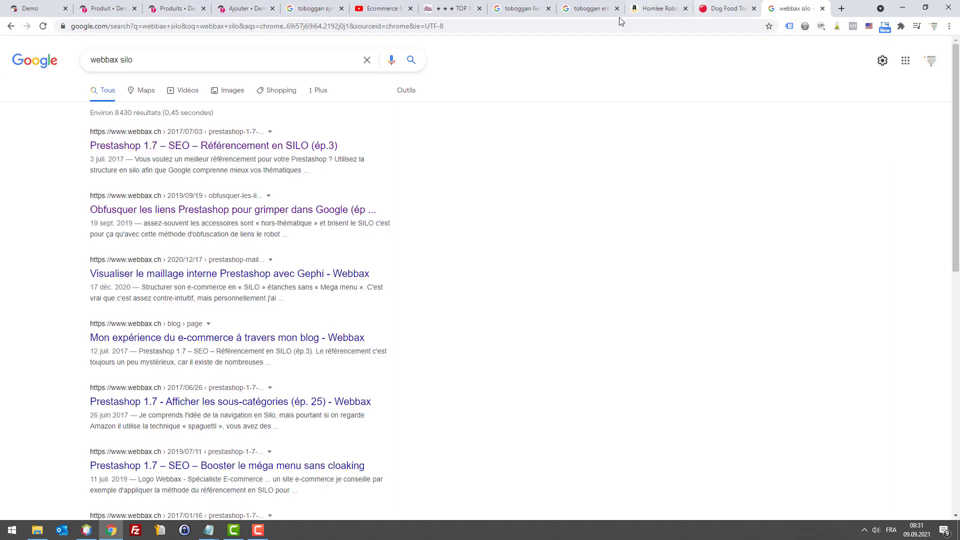
middle_click(780, 4)
Review the markup of the menu's Food column, then close the developer tools
key("F8")
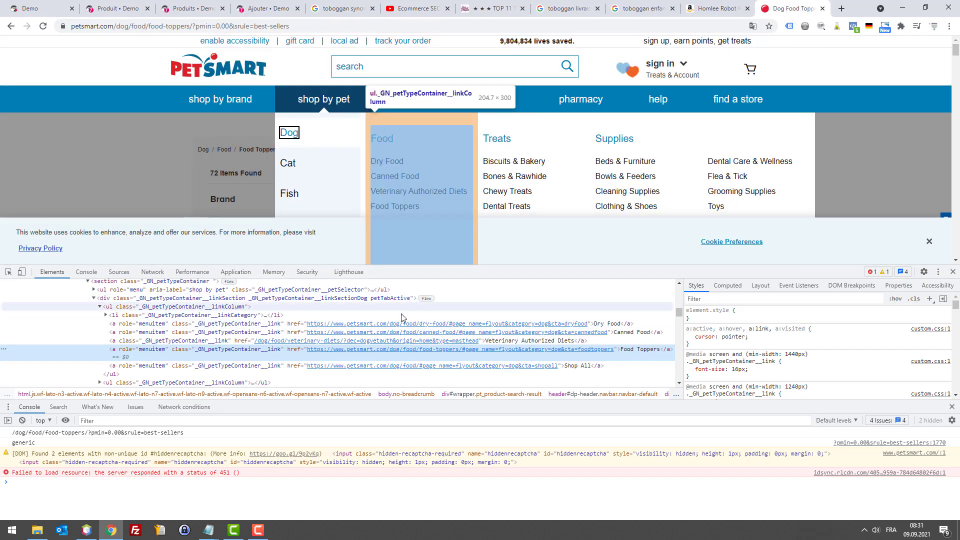
key("F8")
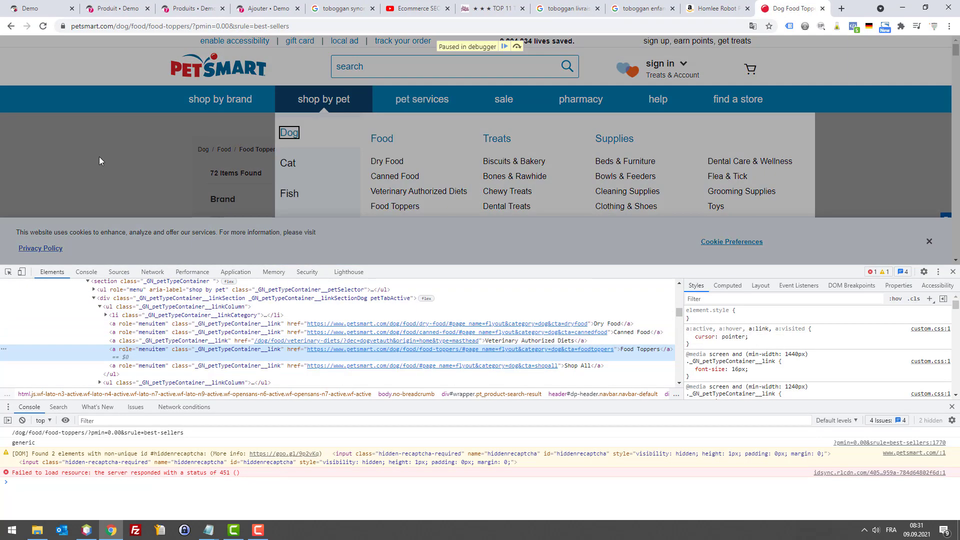
left_click(953, 272)
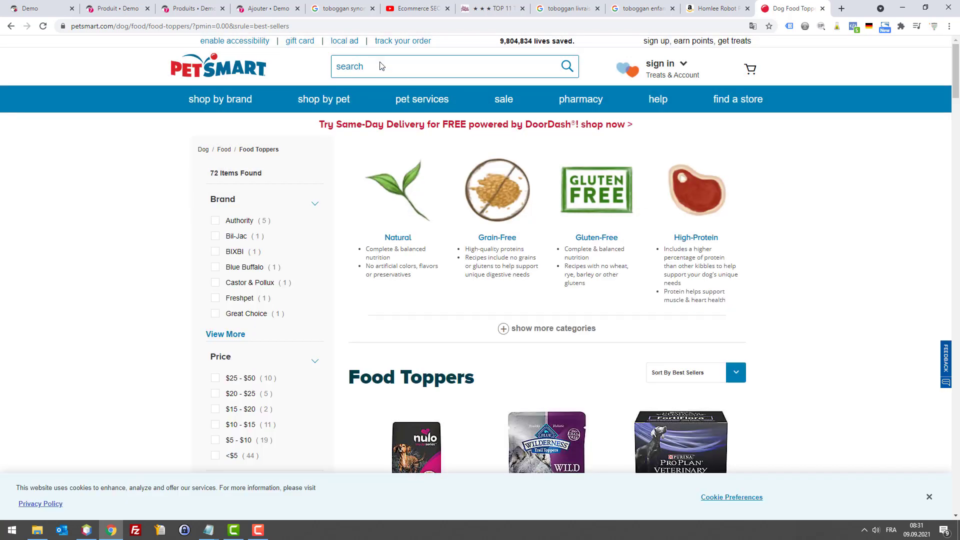
Open the PetSmart home page and list all its links with Web Developer's View Link Information
left_click(224, 69)
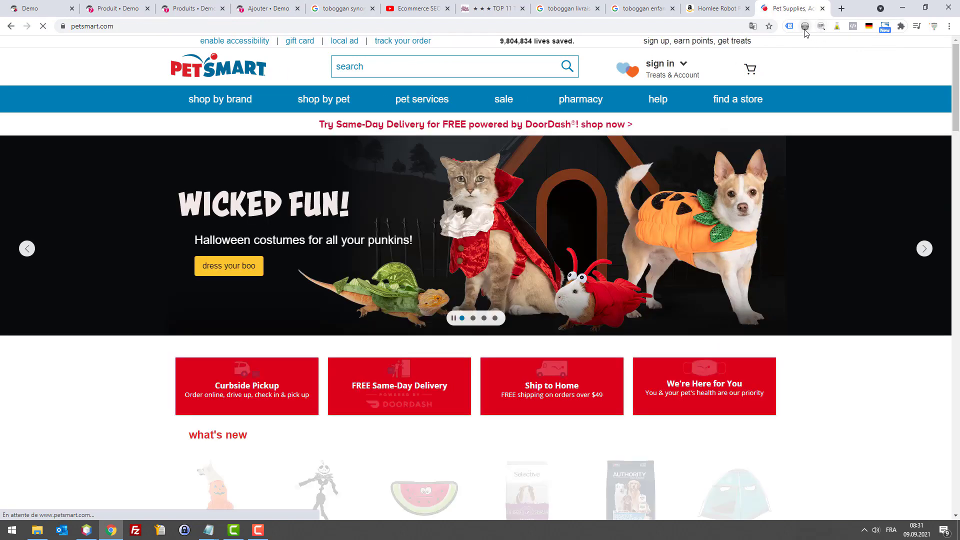
left_click(805, 26)
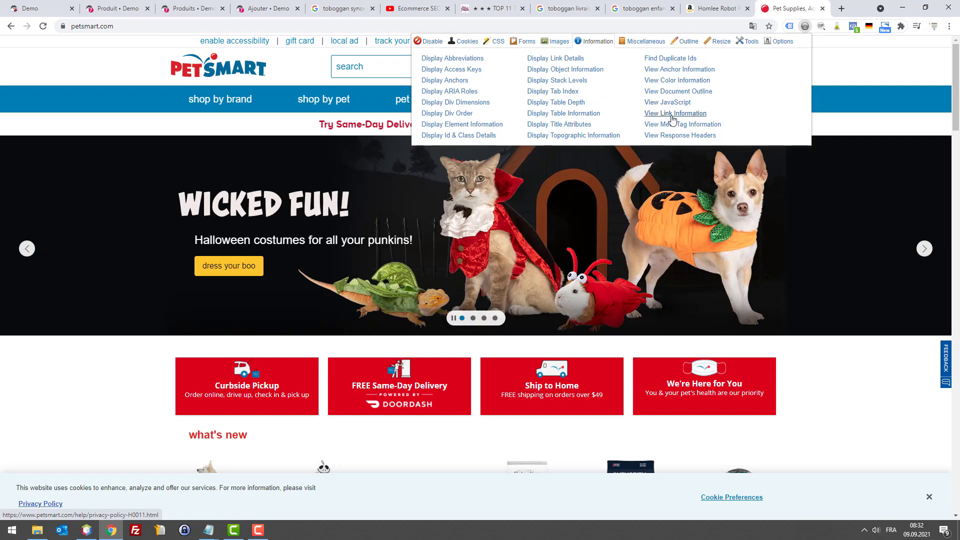
left_click(673, 114)
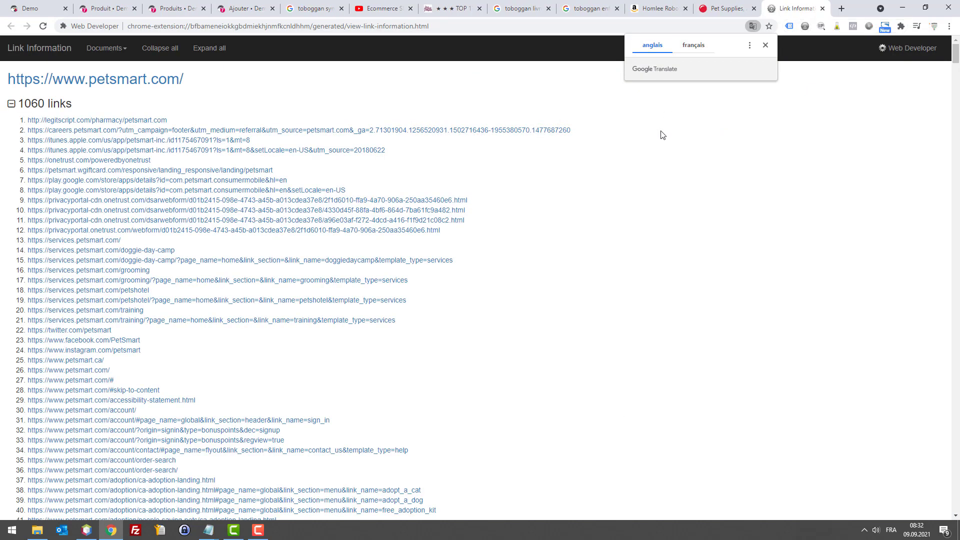
left_click(27, 105)
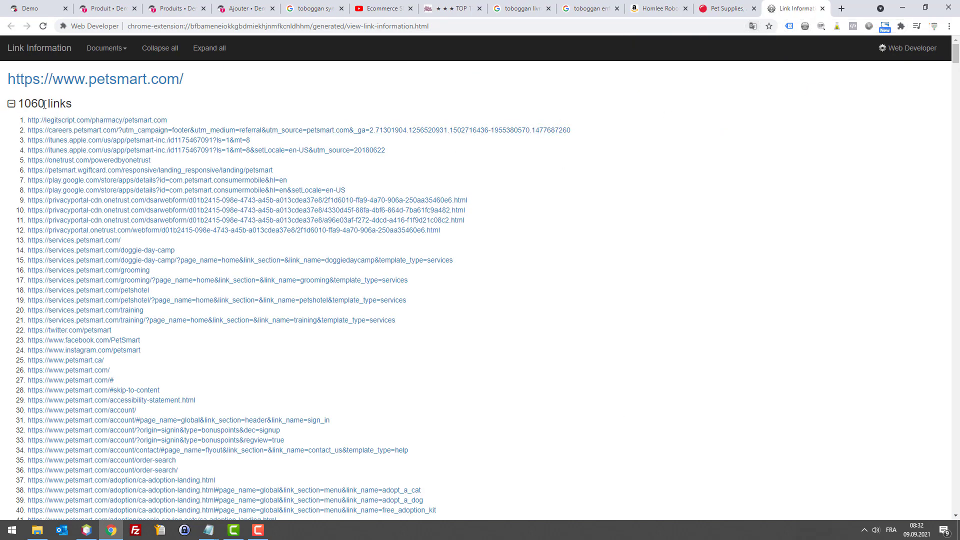
Switch to the PrestaShop demo store's home page and list all its links with View Link Information
left_click(733, 11)
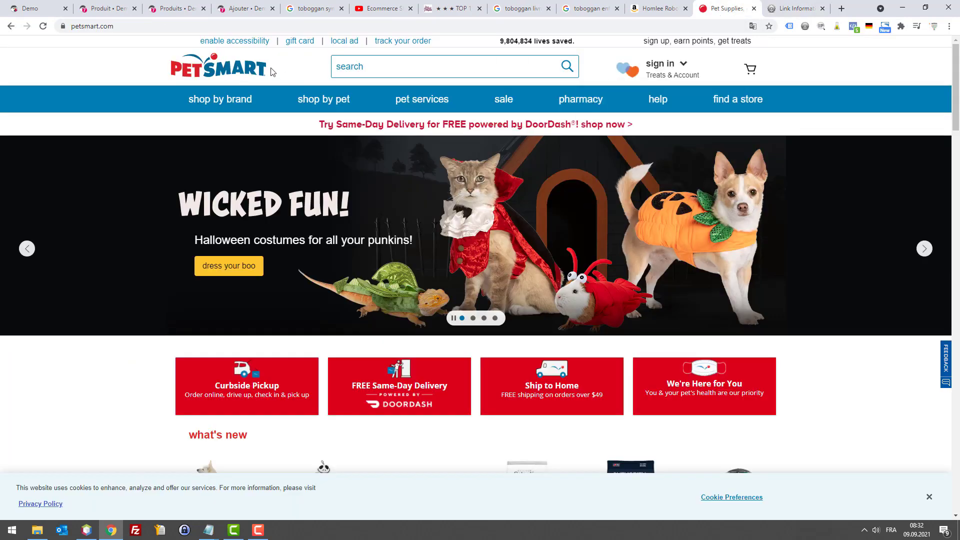
key("ctrl+1")
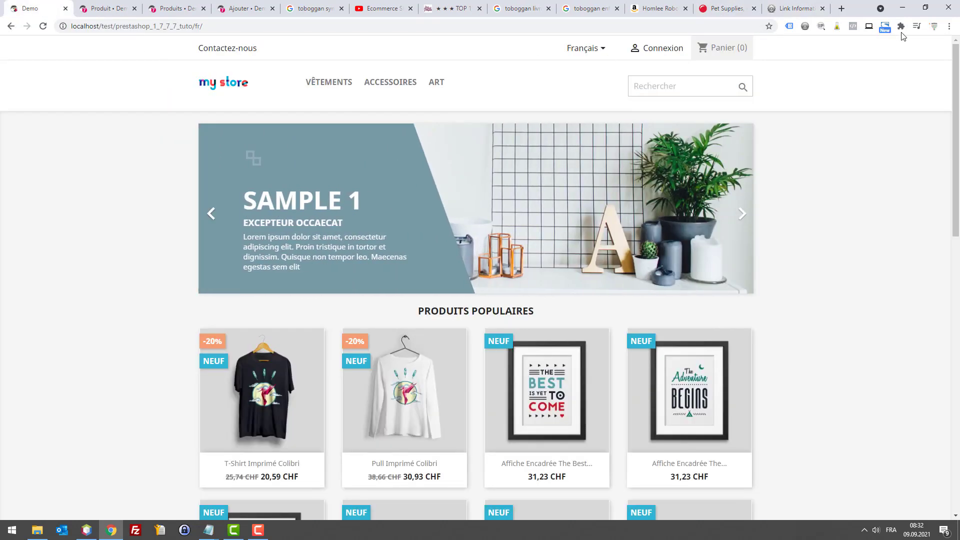
left_click(948, 26)
left_click(788, 38)
left_click(805, 26)
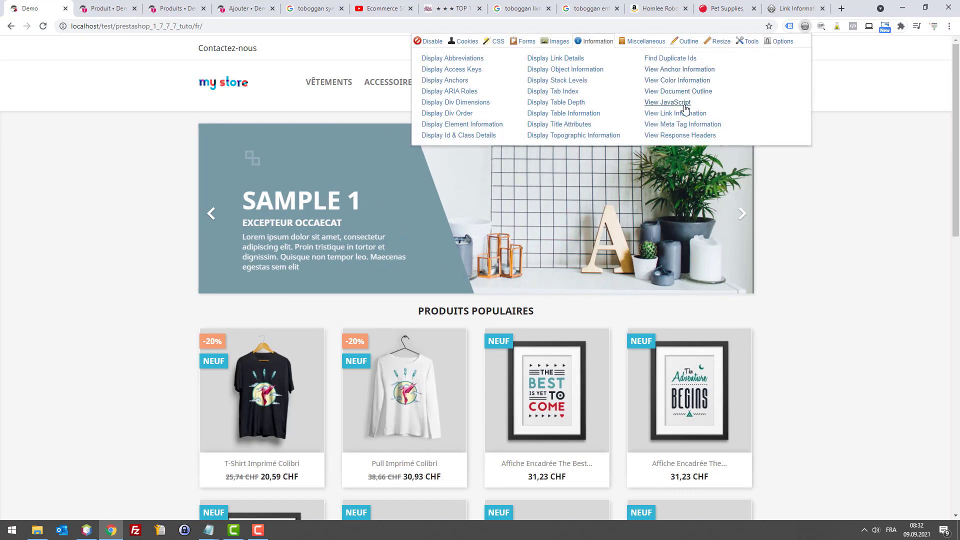
left_click(683, 112)
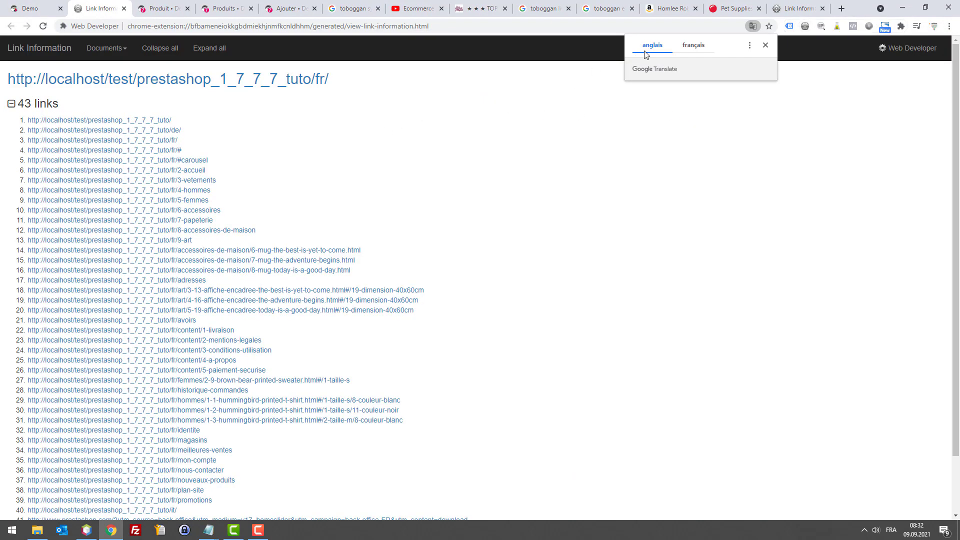
Switch between PetSmart's link report and its home page to relate the link count to the navigation menu
left_click(798, 8)
left_click(742, 5)
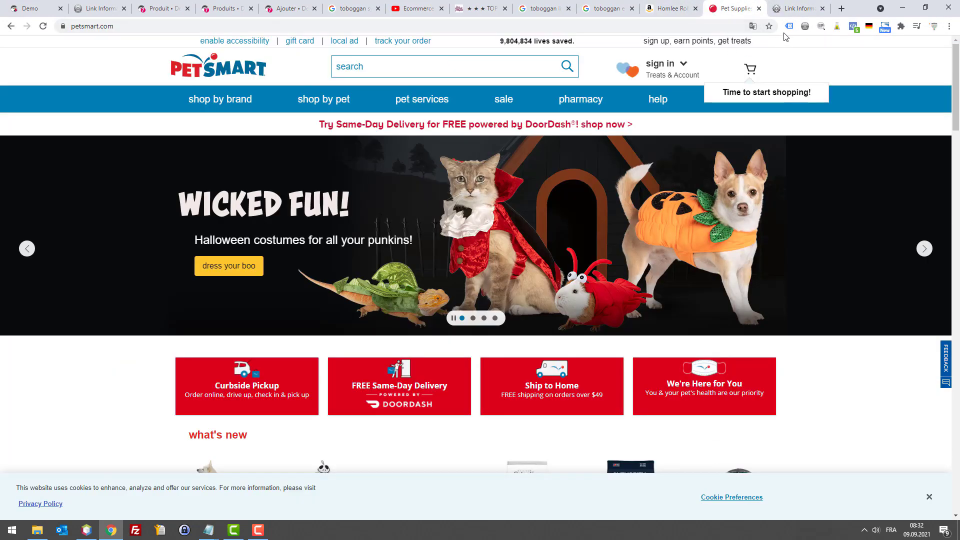
left_click(800, 8)
left_click(731, 7)
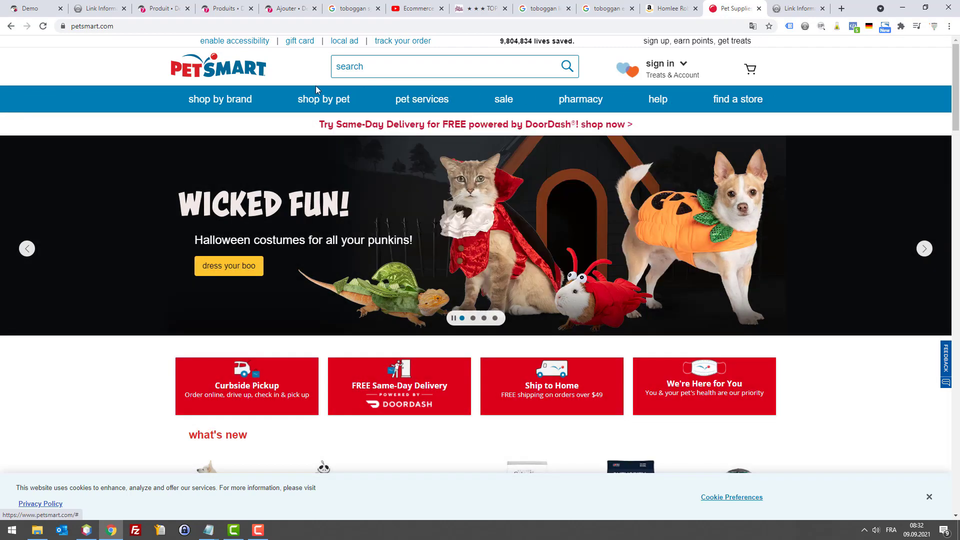
mouse_move(315, 87)
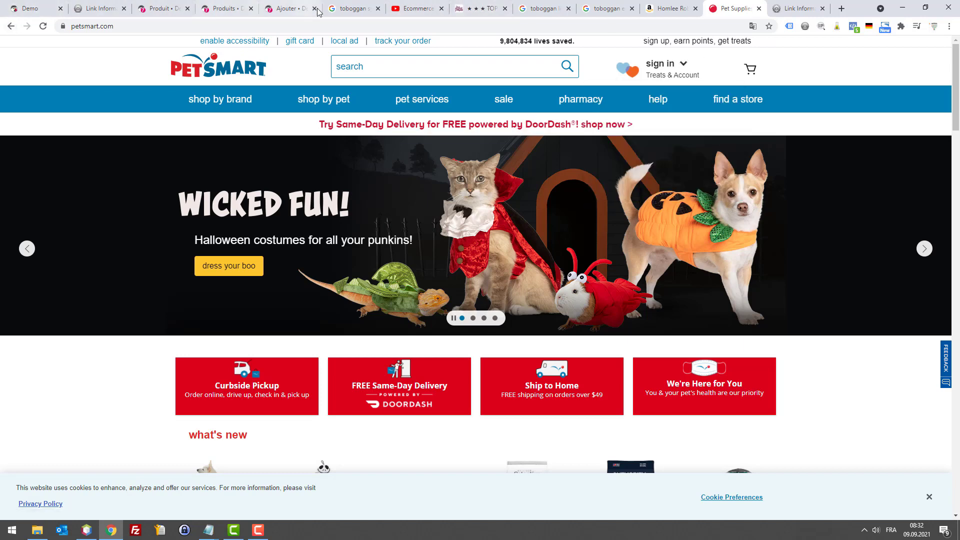
Return to the YouTube e-commerce SEO video and continue it from 7:27, pausing at 7:31
left_click(401, 3)
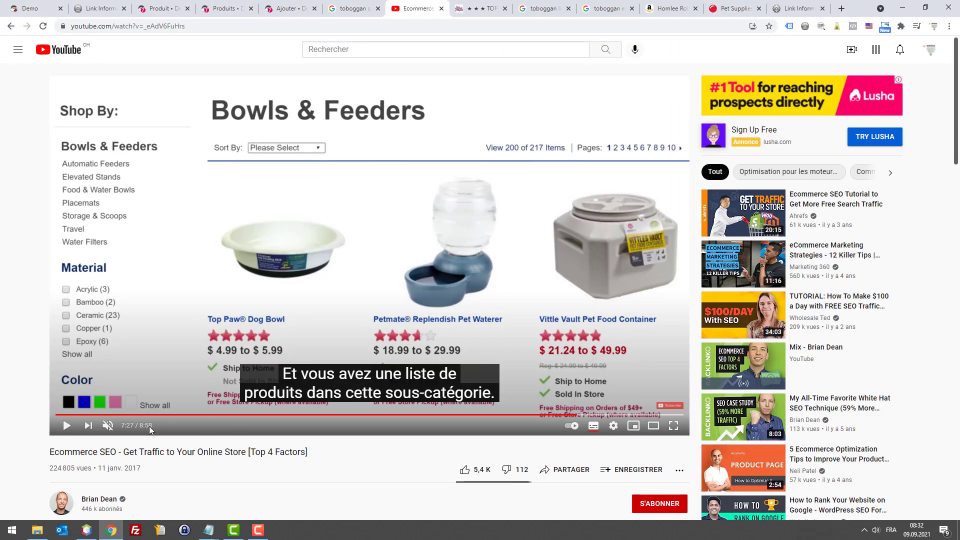
left_click(66, 426)
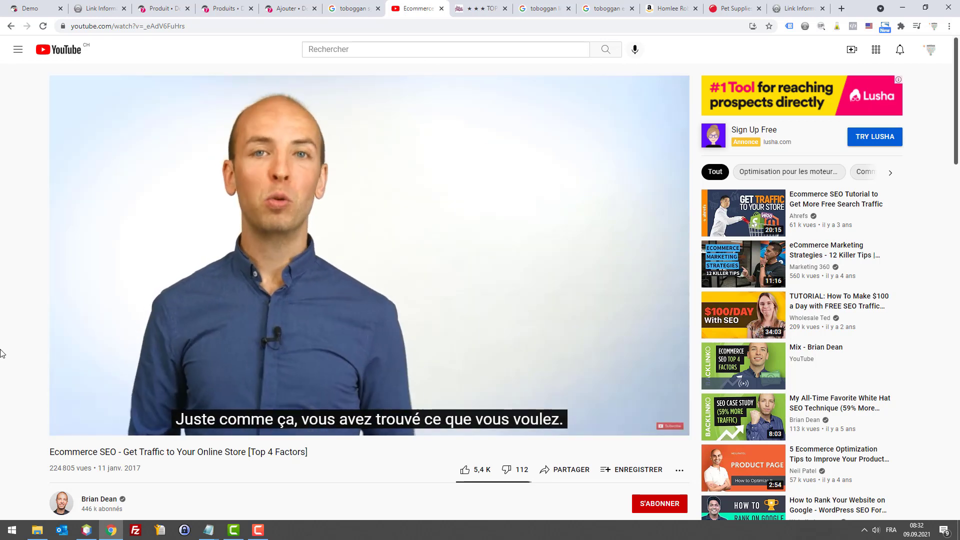
left_click(67, 433)
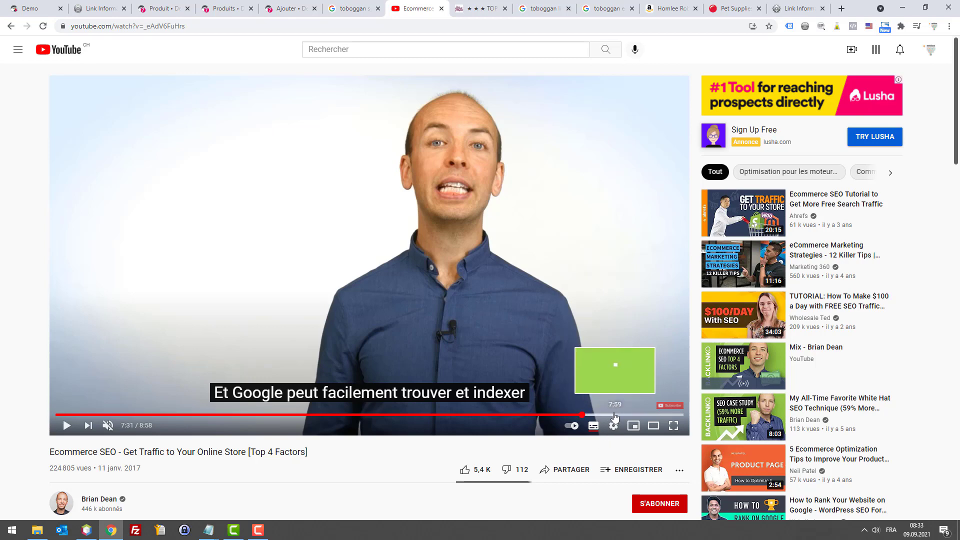
Play the video's Ranking Factor #4 section up to the chart on URL length and Google position, pausing at 7:54
left_click(587, 416)
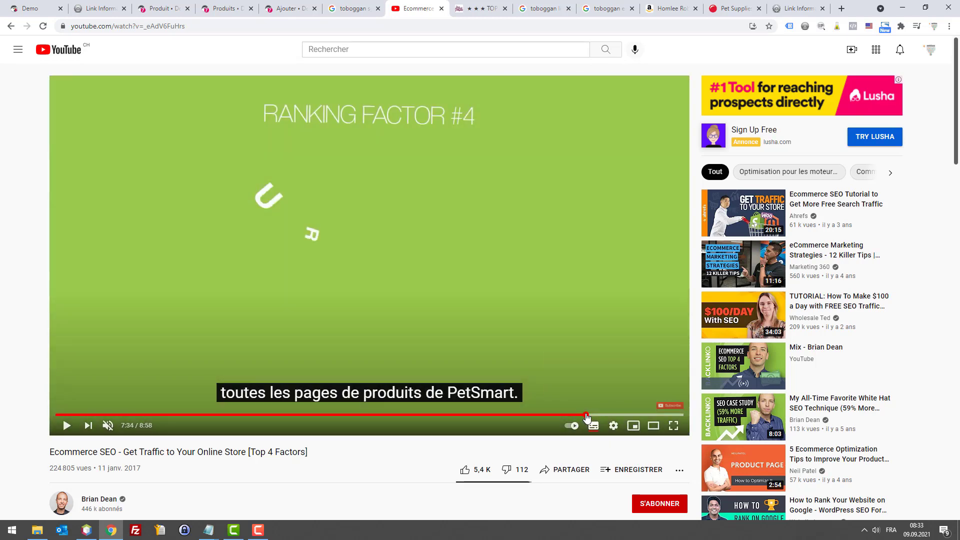
left_click(578, 415)
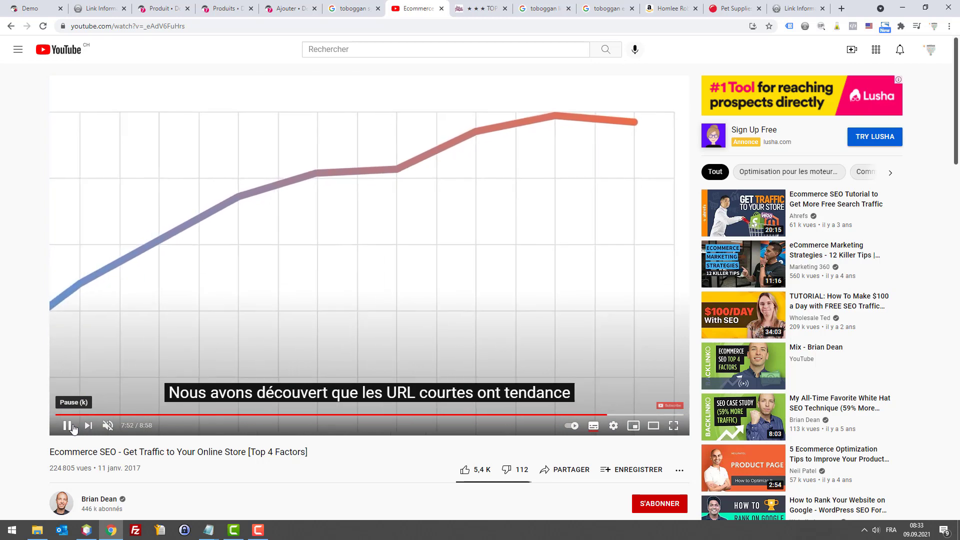
left_click(72, 428)
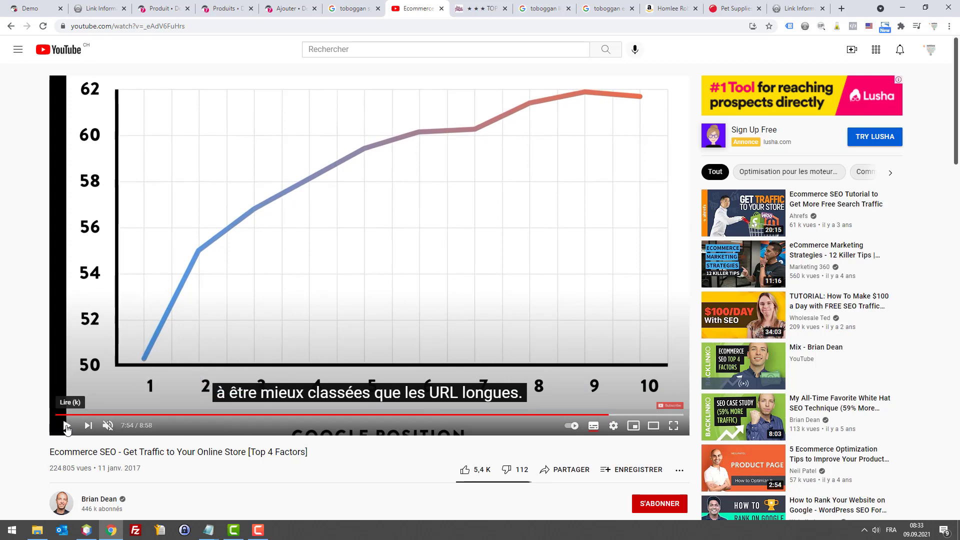
left_click(66, 428)
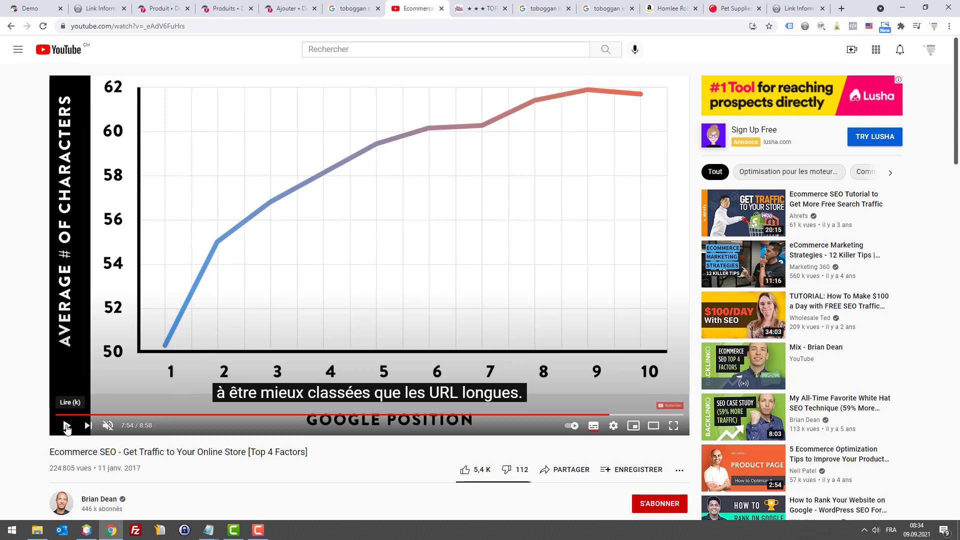
Continue the video through the short-versus-long URL example, pausing at 8:03 and again at 8:08
left_click(67, 426)
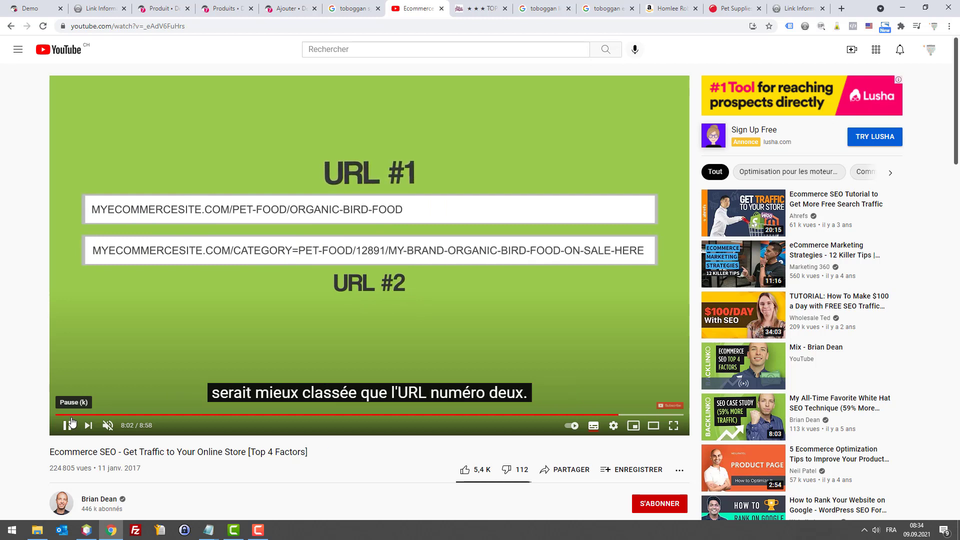
left_click(71, 425)
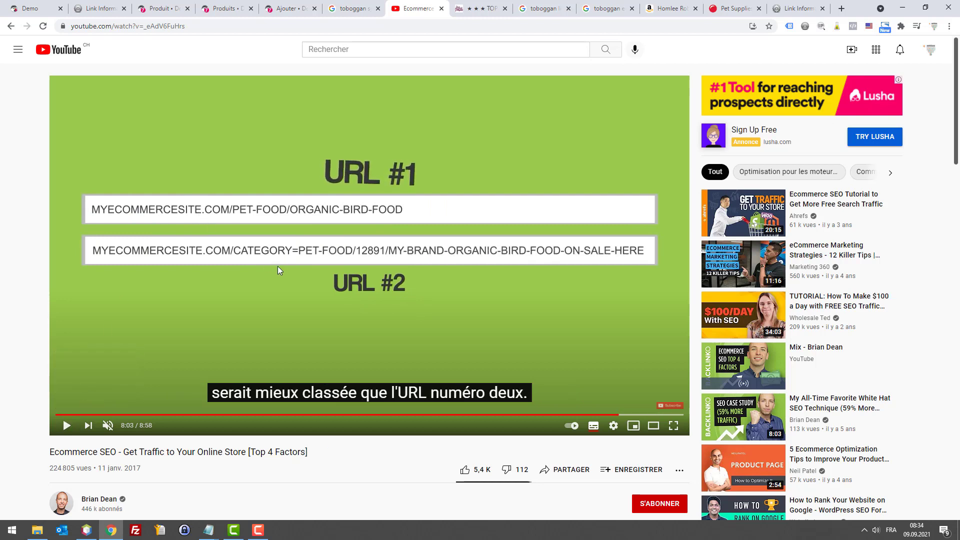
left_click(66, 425)
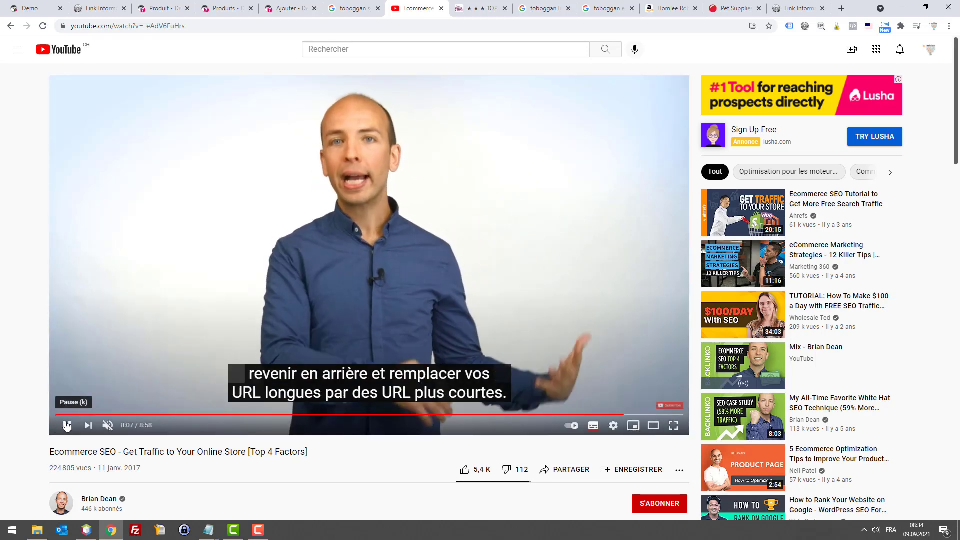
left_click(66, 425)
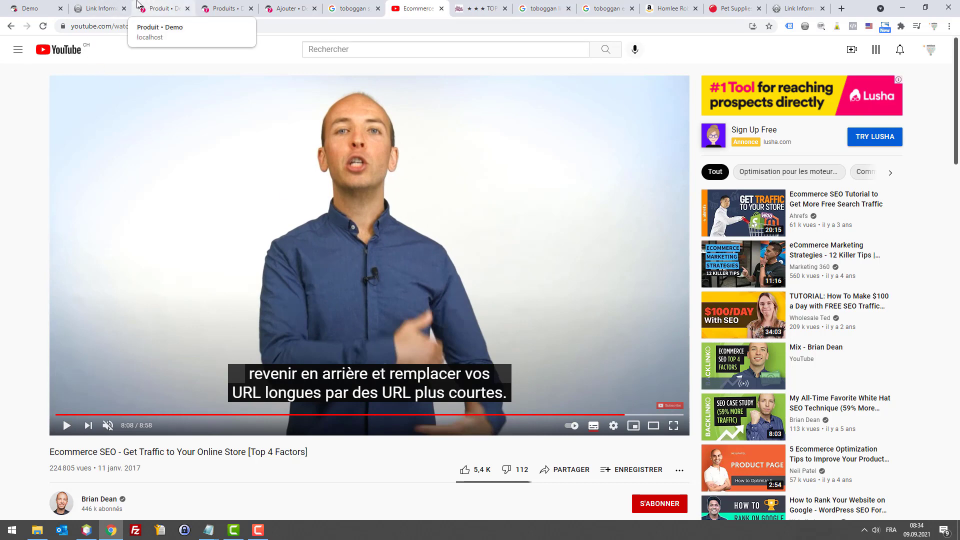
Check the Moby toboggan's SEO settings, open the printed hummingbird T-shirt's shop page and paste its URL into the Notepad notes
left_click(158, 5)
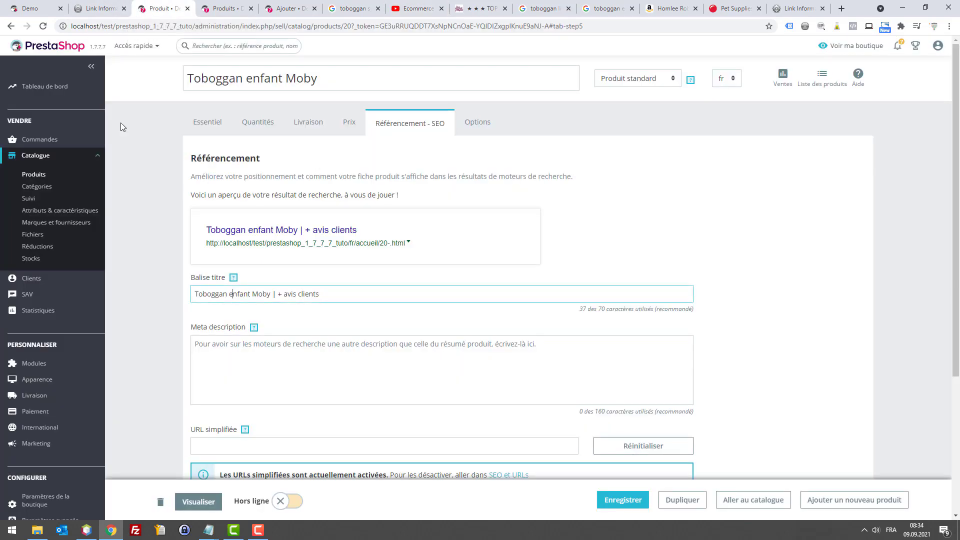
scroll(58, 281, "down", 4)
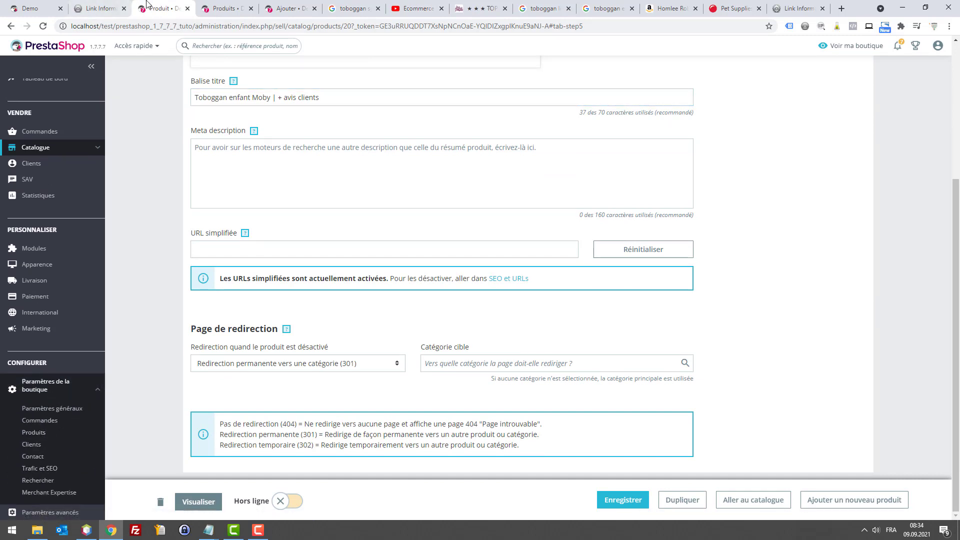
left_click(31, 8)
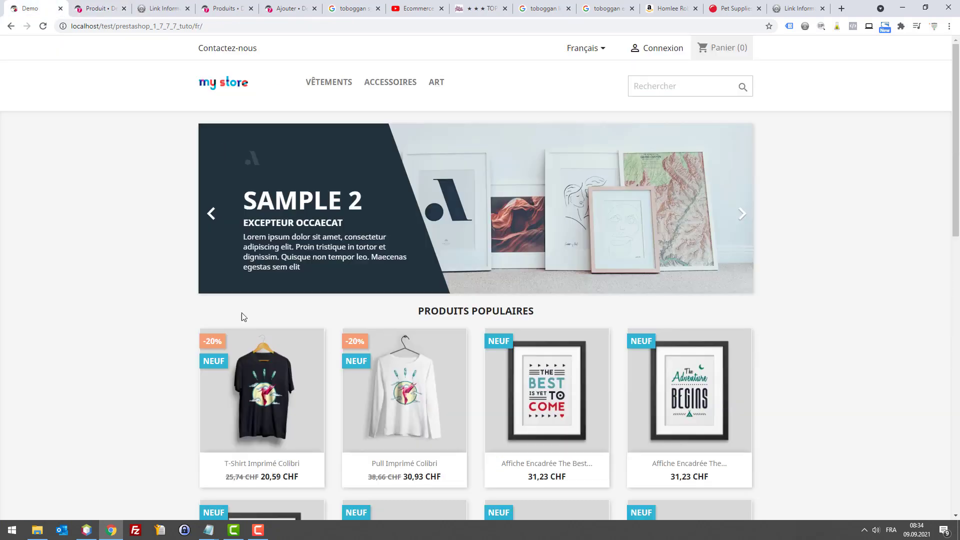
left_click(270, 366)
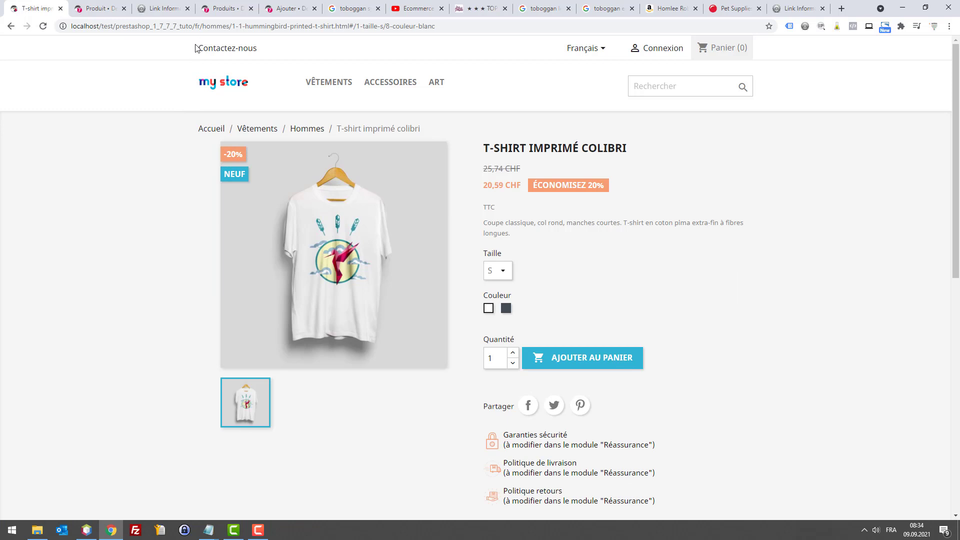
left_click(242, 27)
key("ctrl+c")
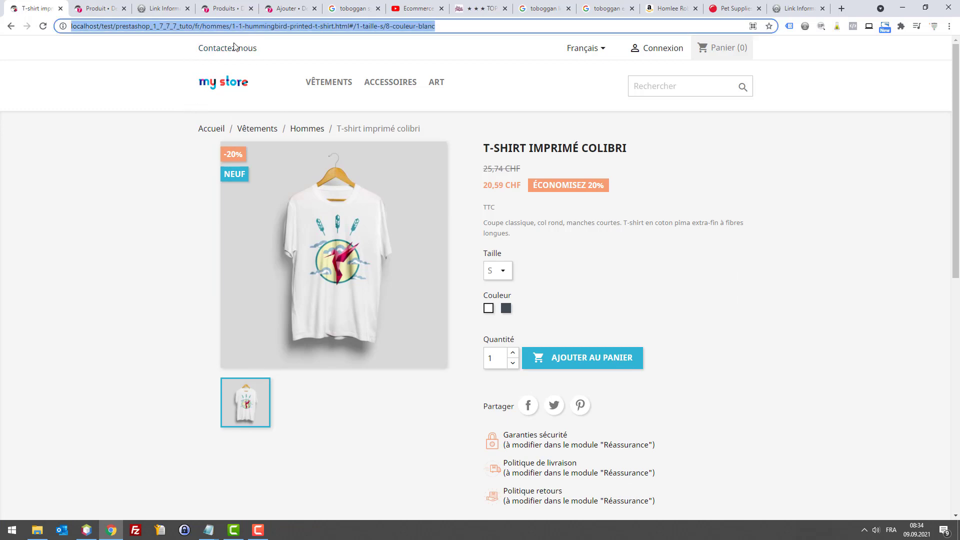
mouse_move(209, 530)
left_click(228, 497)
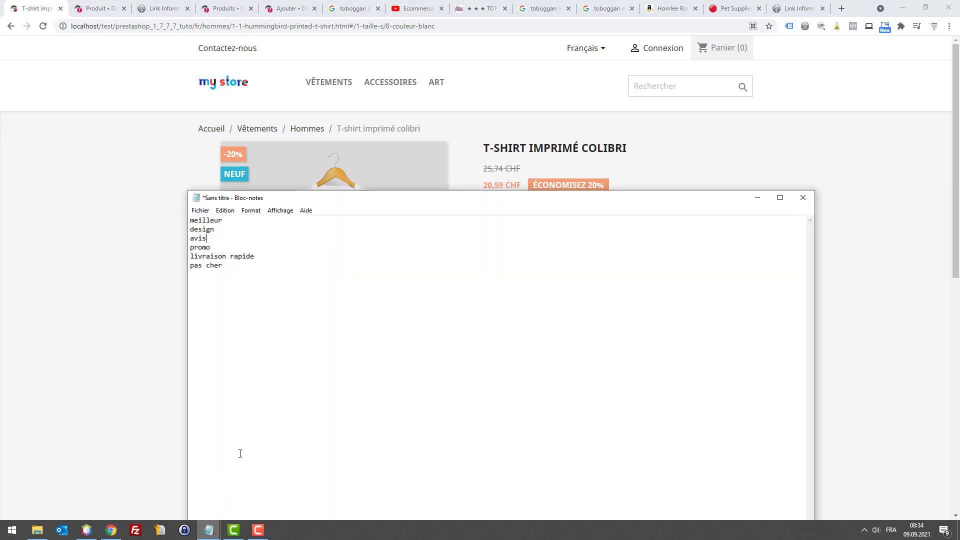
key("ctrl+v")
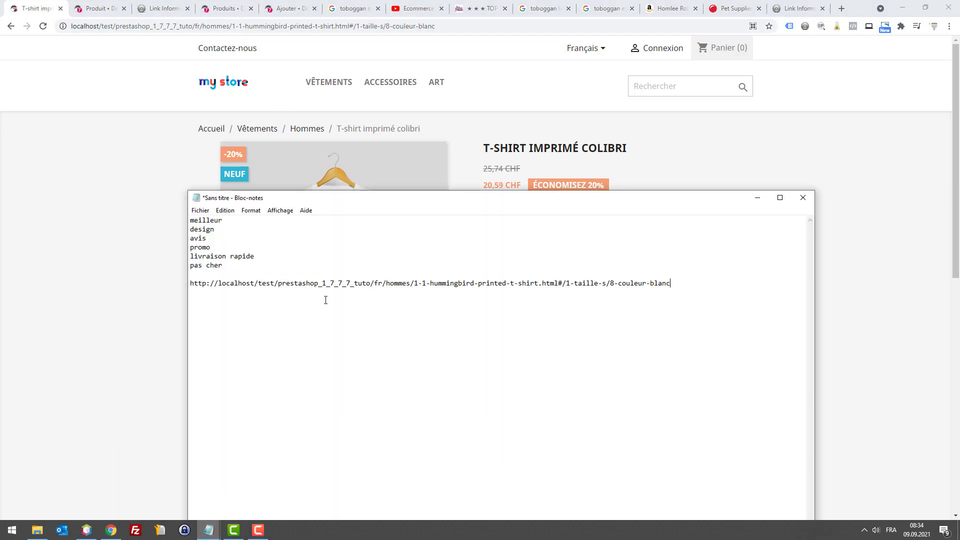
Open the back office's traffic and SEO settings at the URL format section
left_click(99, 10)
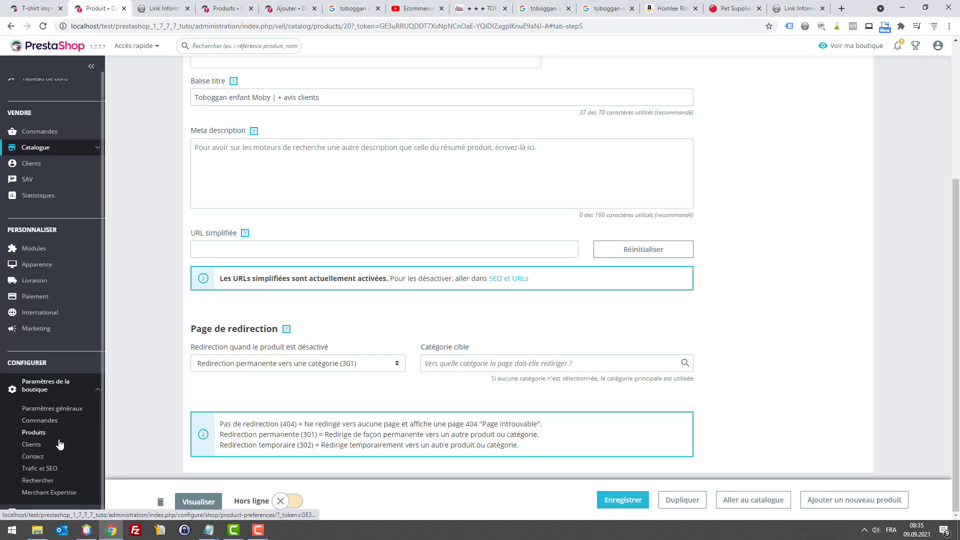
left_click(52, 471)
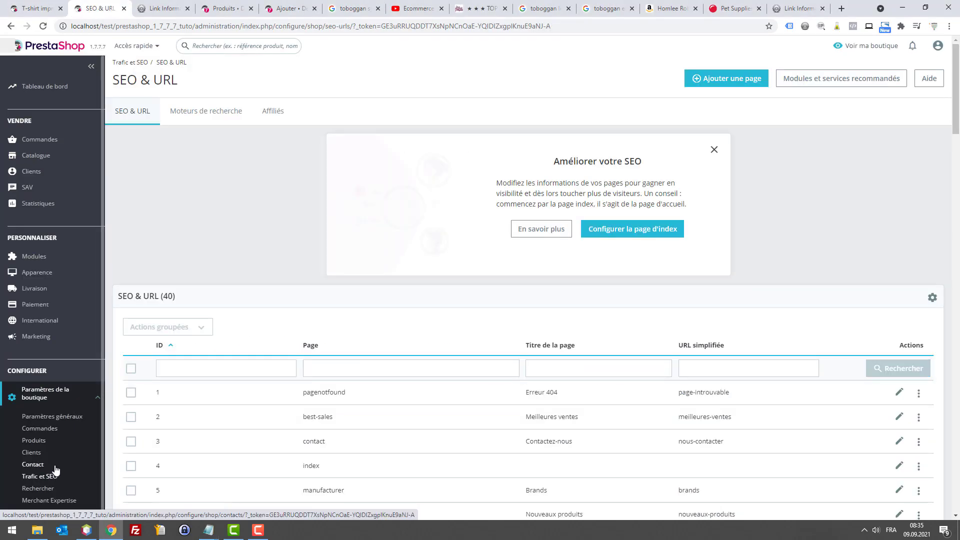
scroll(499, 266, "down", 20)
scroll(674, 256, "down", 3)
scroll(554, 279, "up", 3)
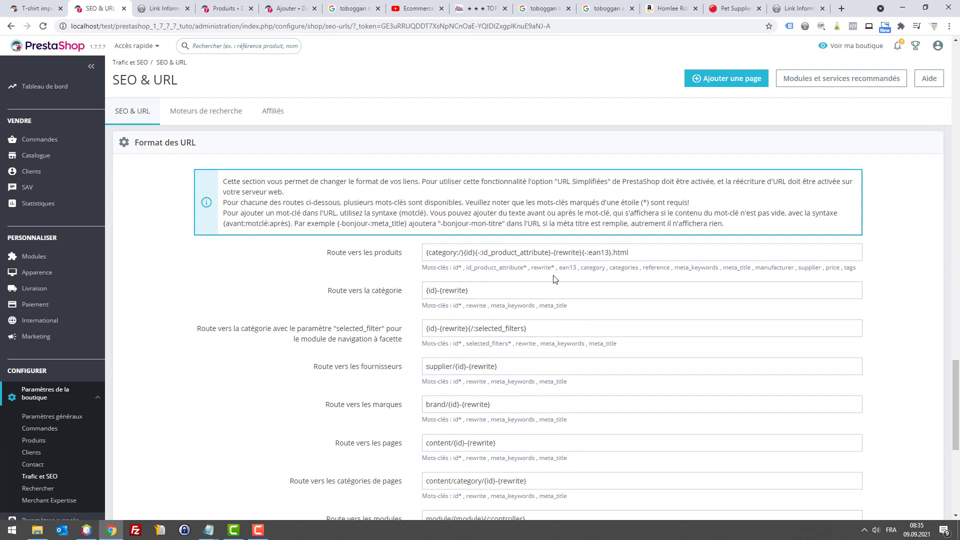
Copy the whole product route pattern into the Notepad notes below the T-shirt URL
left_click(583, 253)
key("ctrl+a")
key("ctrl+c")
left_click(209, 530)
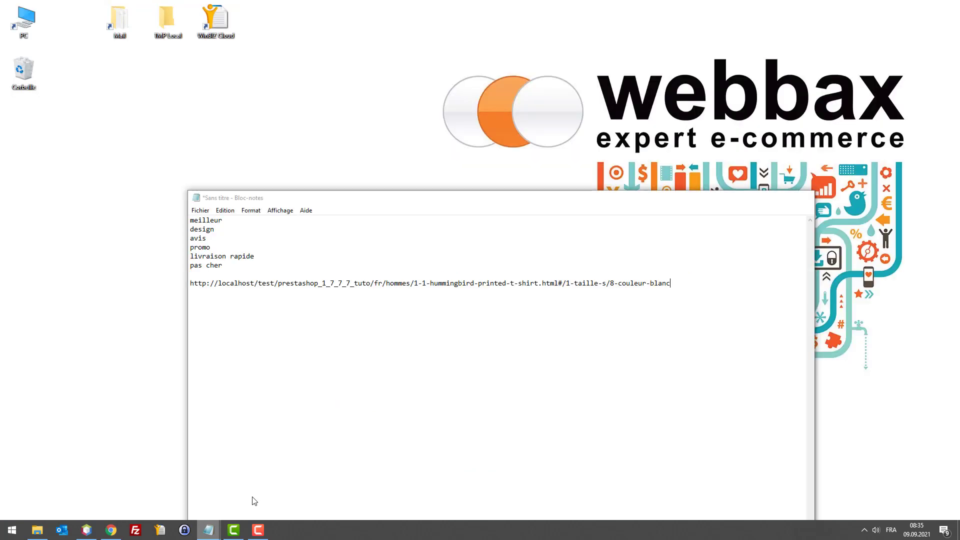
left_click(252, 500)
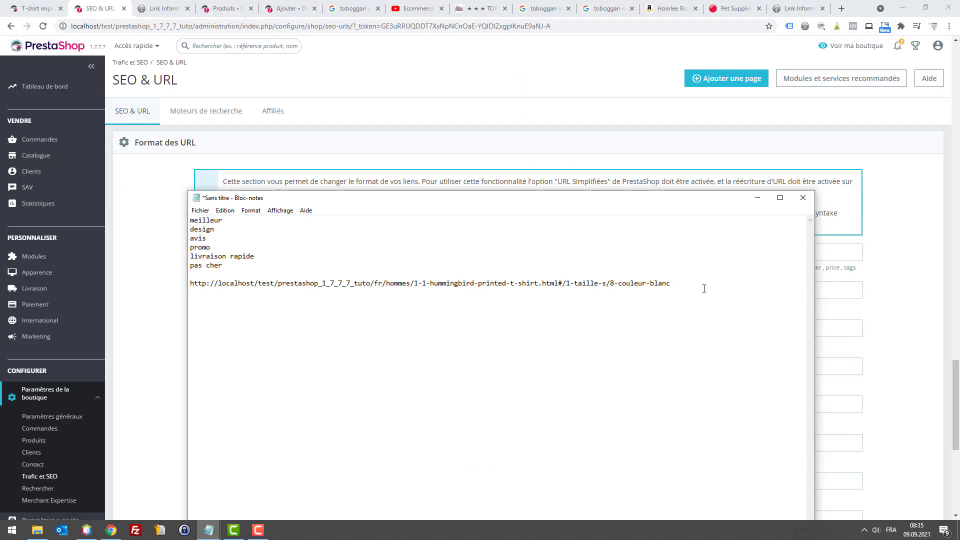
key("Return")
key("ctrl+v")
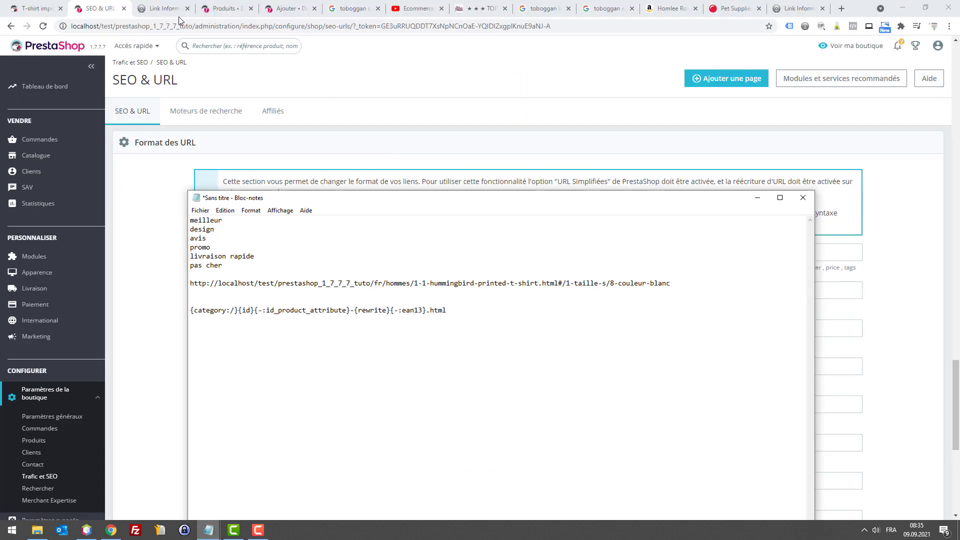
Remove {category:/} and {-:ean13} from the product route, leaving {id}{-:id_product_attribute}-{rewrite}.html, and save the URL format
key("alt+Tab")
left_click(469, 250)
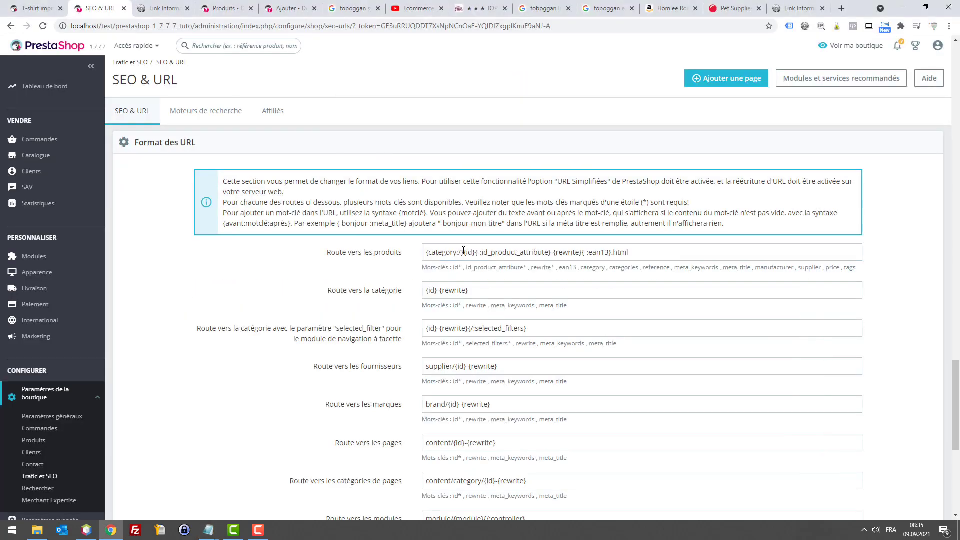
left_click_drag(463, 252, 344, 254)
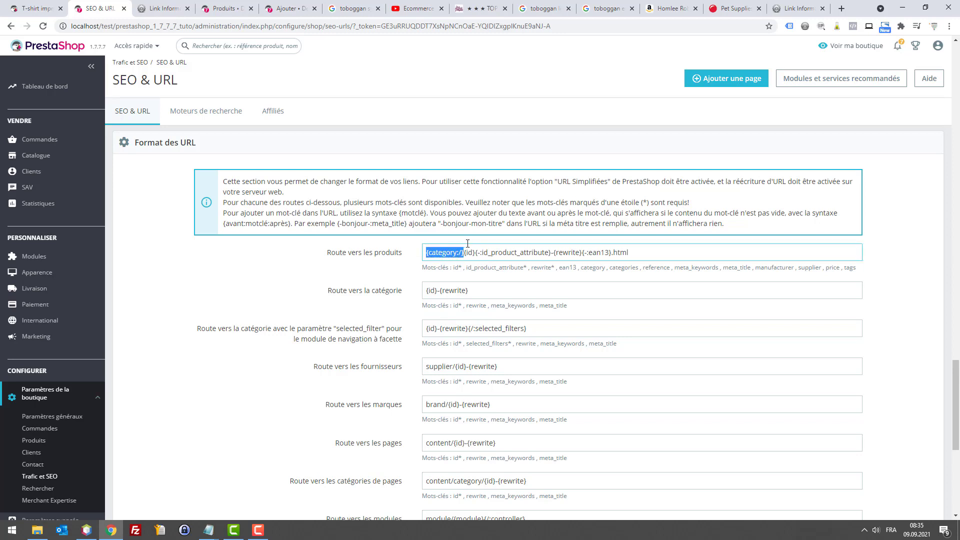
key("Delete")
left_click_drag(545, 253, 579, 253)
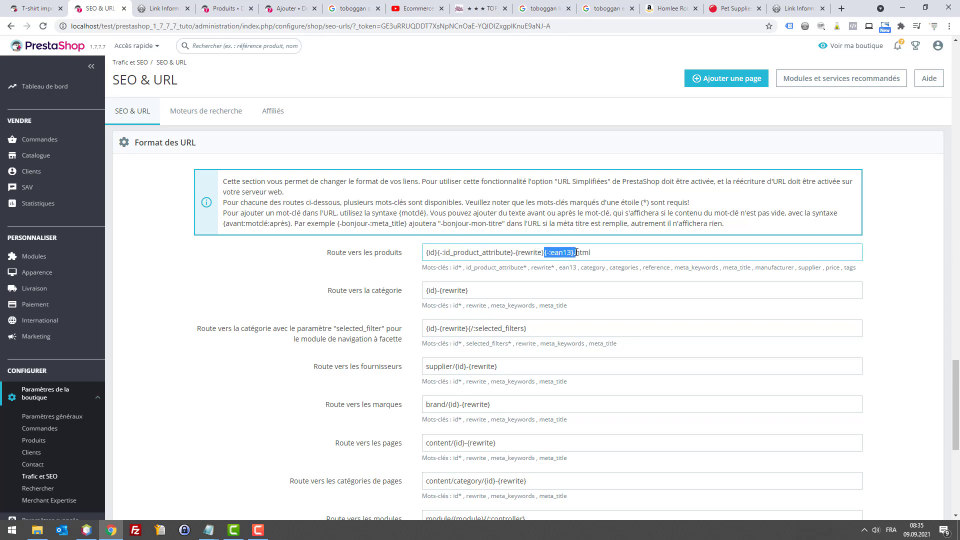
key("Delete")
scroll(707, 245, "down", 6)
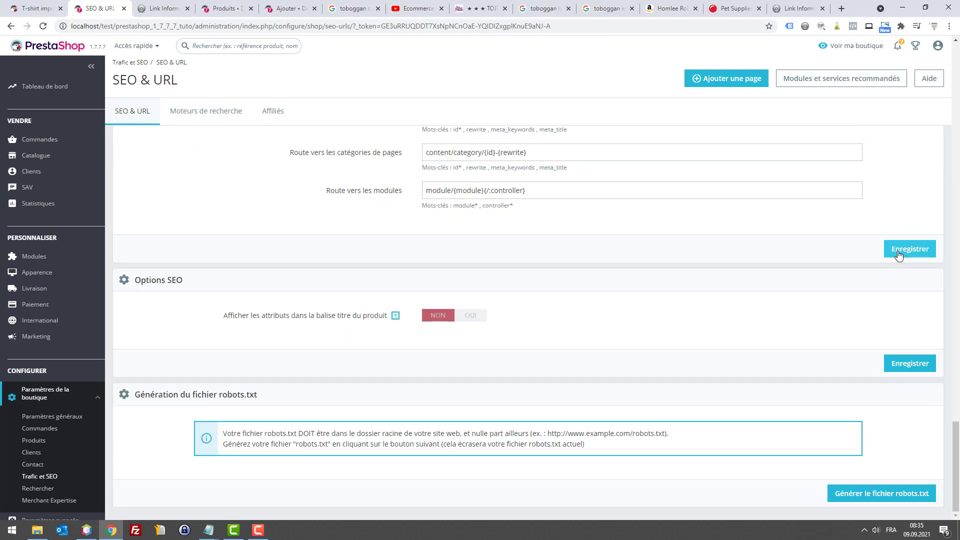
left_click(899, 255)
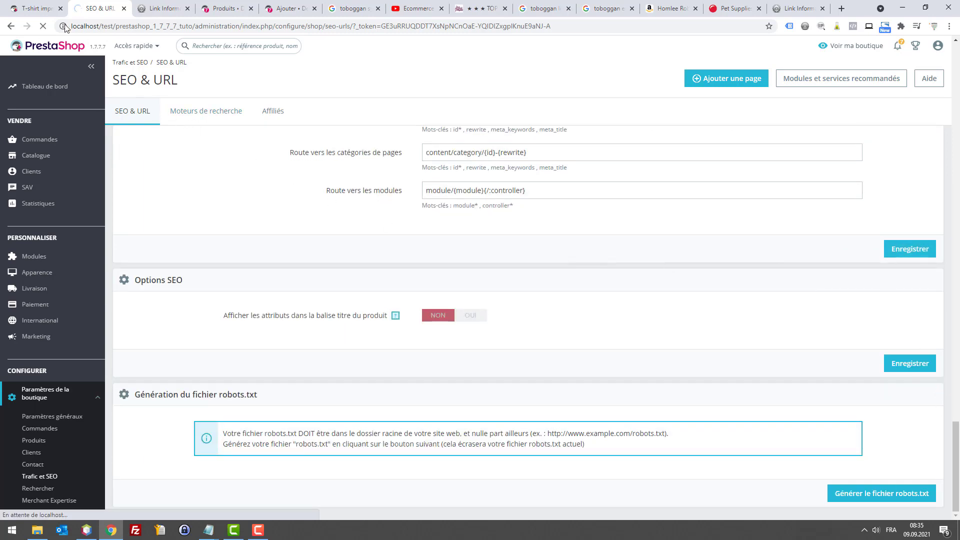
left_click(45, 6)
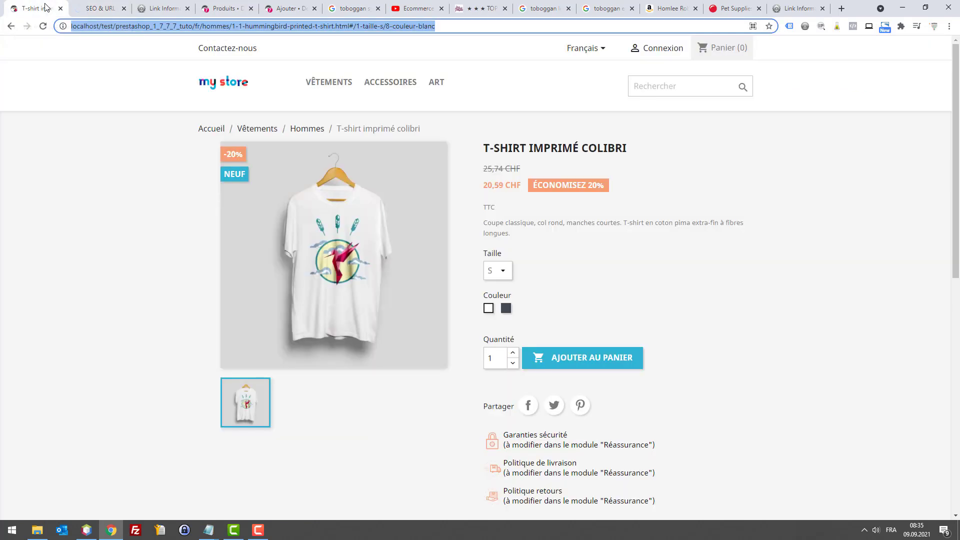
left_click(100, 8)
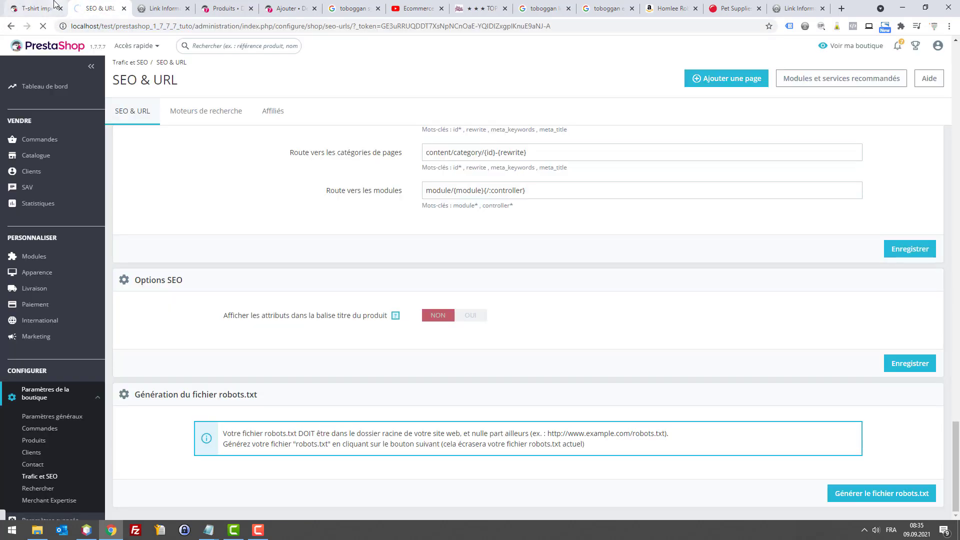
left_click(52, 5)
left_click(80, 7)
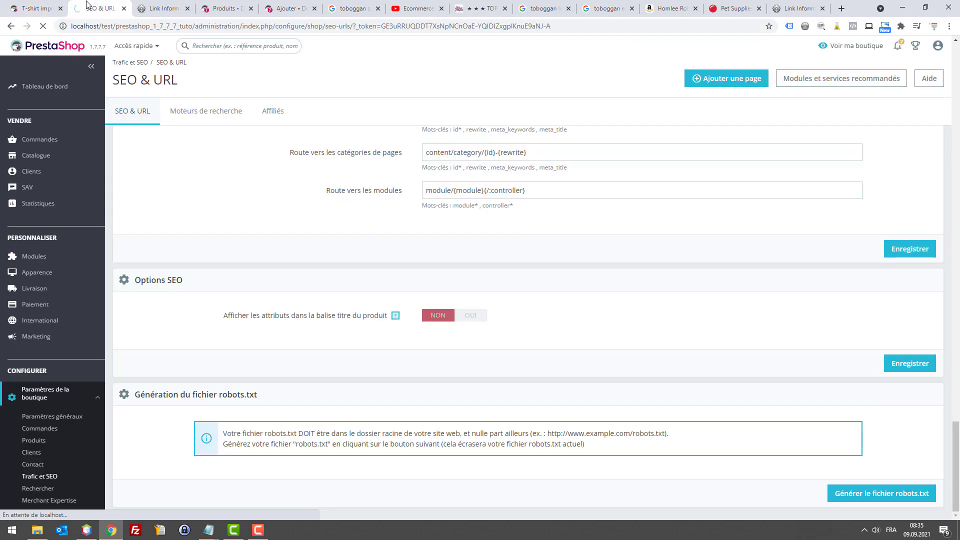
left_click(45, 6)
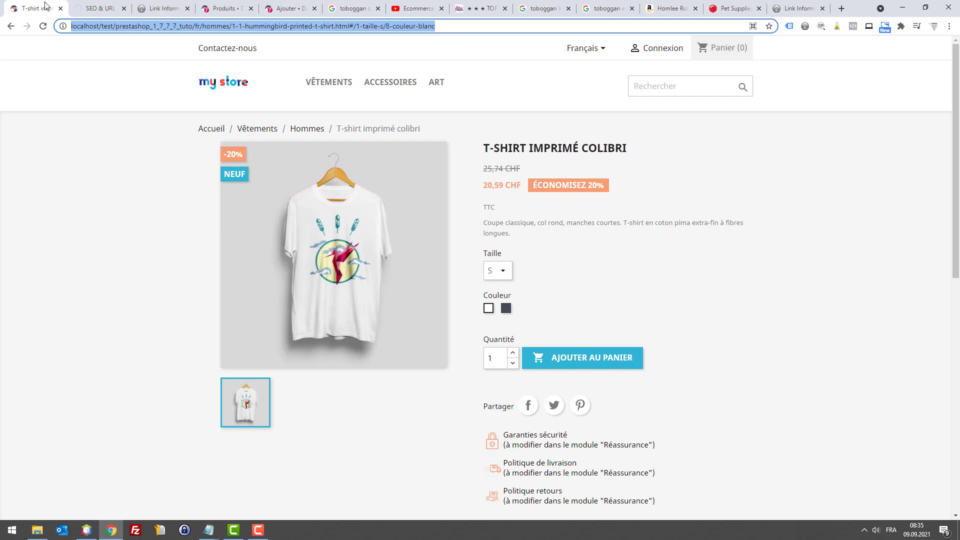
Review the shortened product route in the URL format settings, comparing it with the T-shirt page's address
left_click(80, 4)
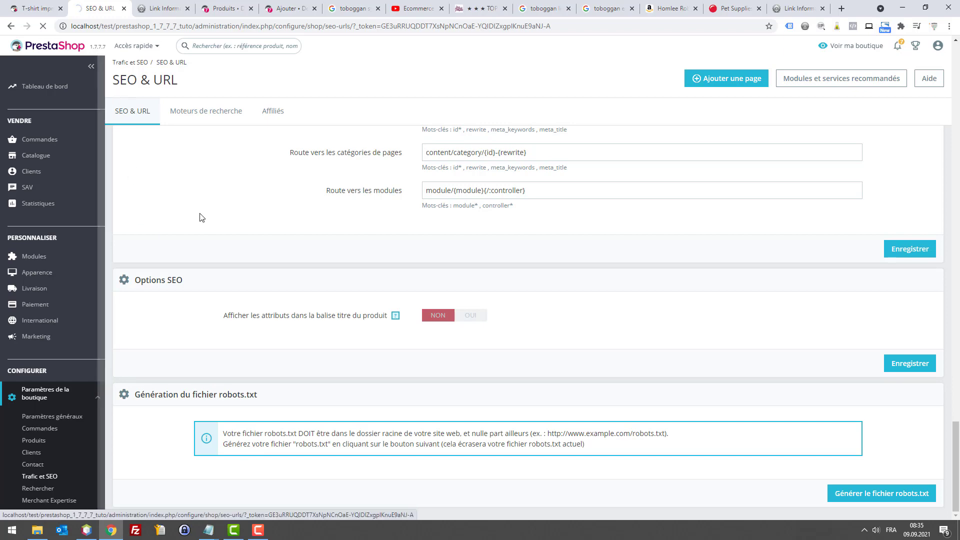
scroll(508, 357, "up", 10)
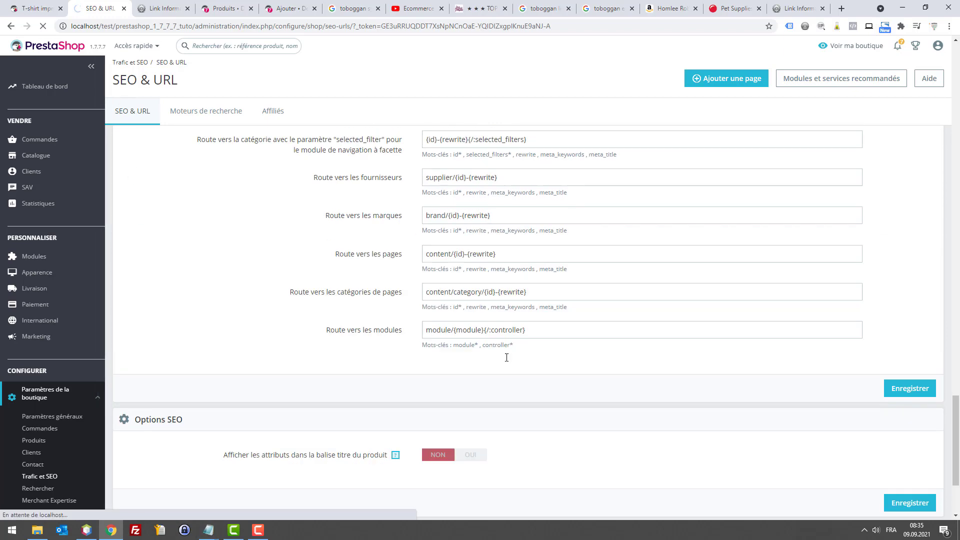
scroll(510, 347, "up", 7)
scroll(499, 339, "down", 8)
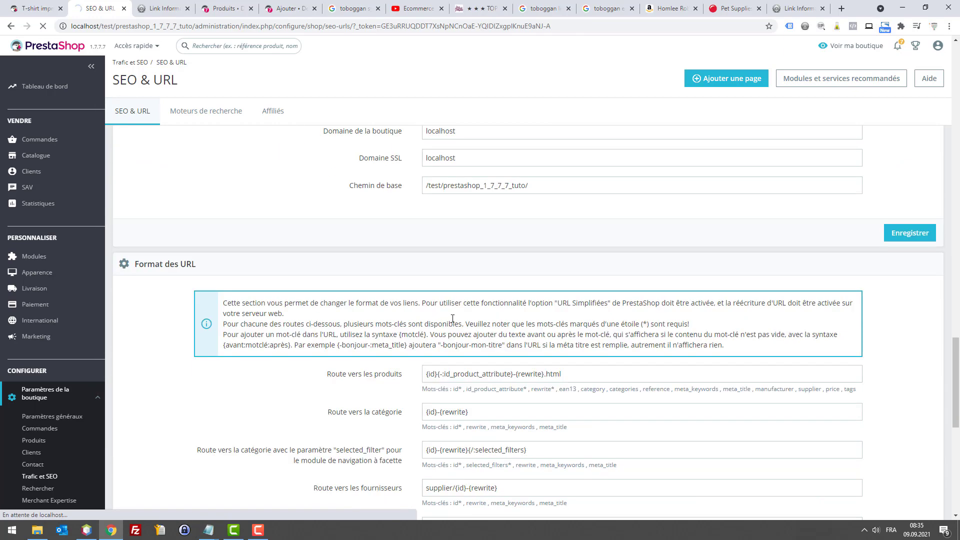
left_click(35, 9)
left_click(157, 26)
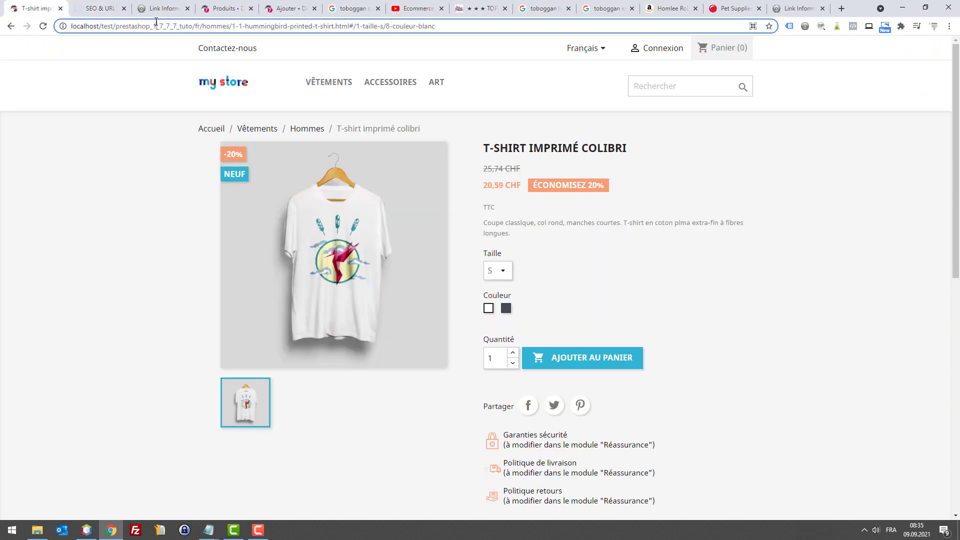
Reload the SEO & URL settings page and activate debug mode from its error page
left_click(103, 8)
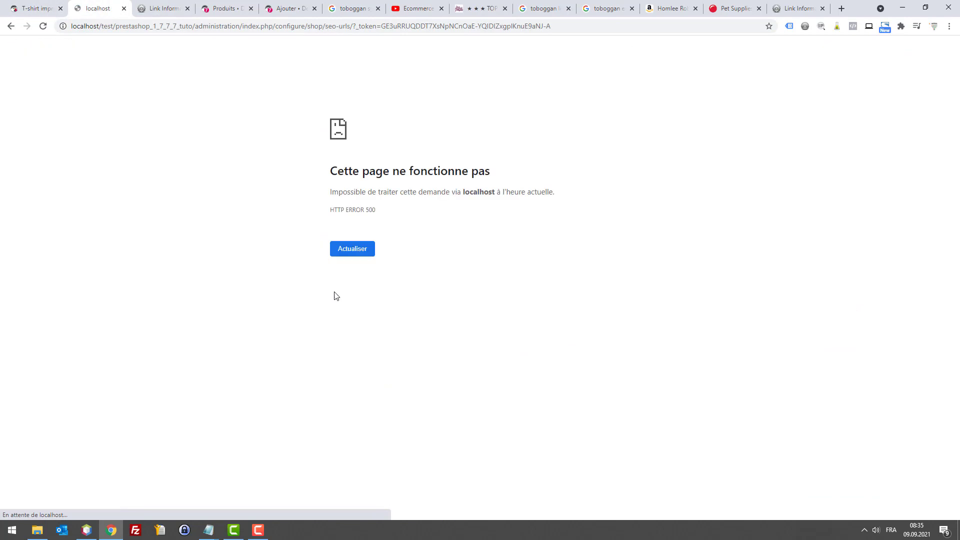
left_click(181, 26)
key("Return")
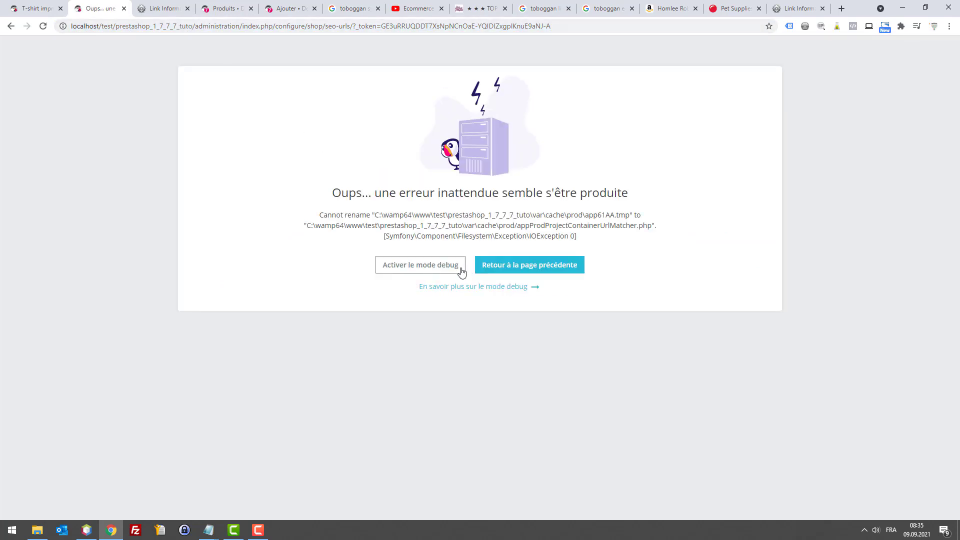
left_click(521, 274)
left_click(437, 273)
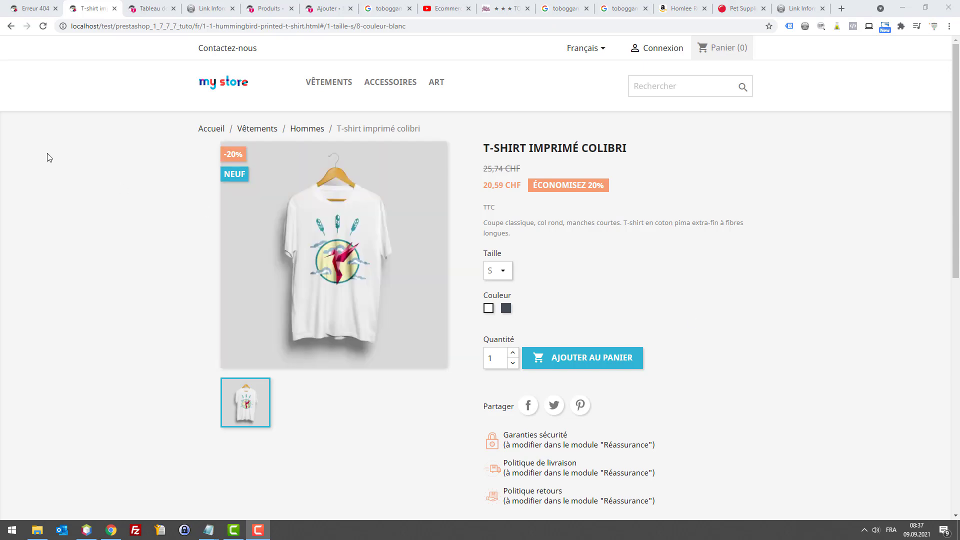
Return from the T-shirt page to the PrestaShop back-office dashboard
left_click(150, 9)
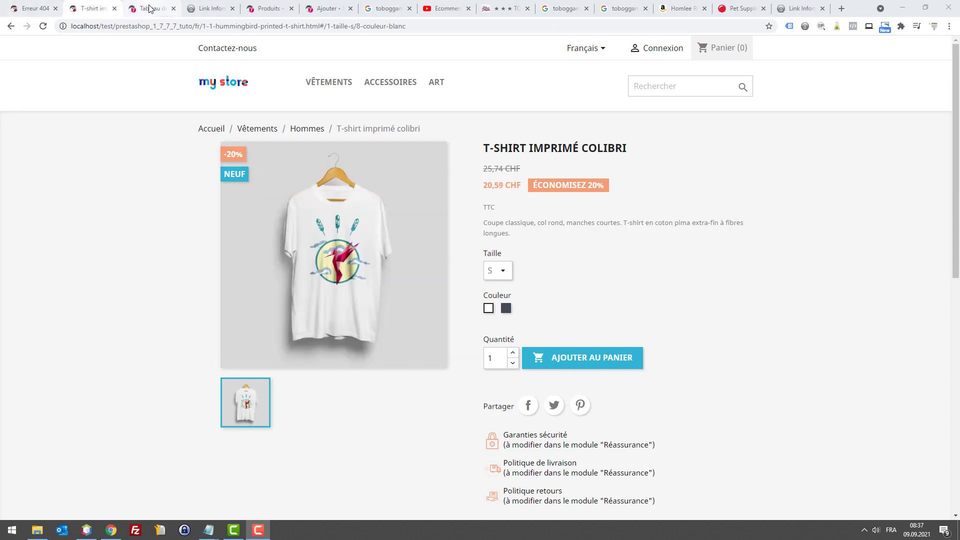
left_click(209, 9)
left_click(150, 8)
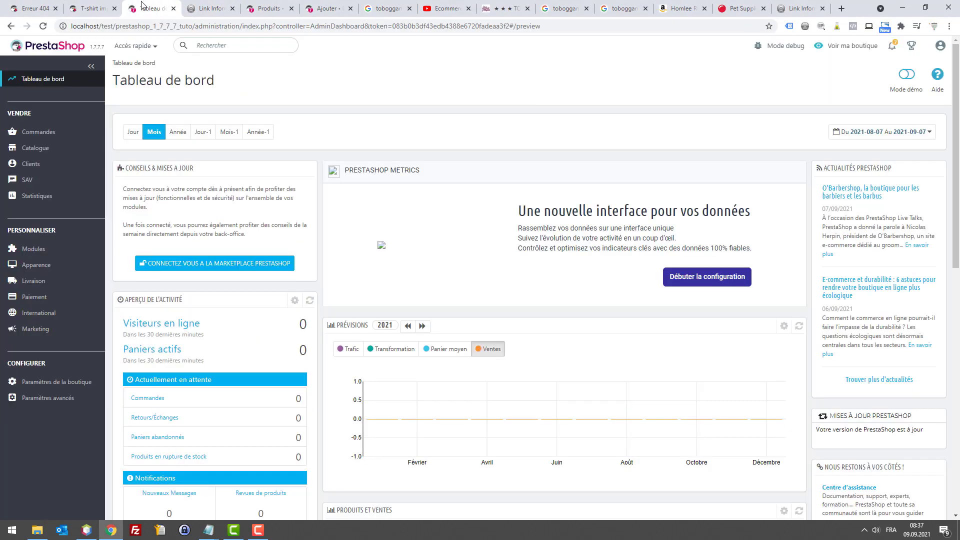
Open the Pull imprimé colibri product page from the storefront's home page in place of the 404 page
left_click(95, 9)
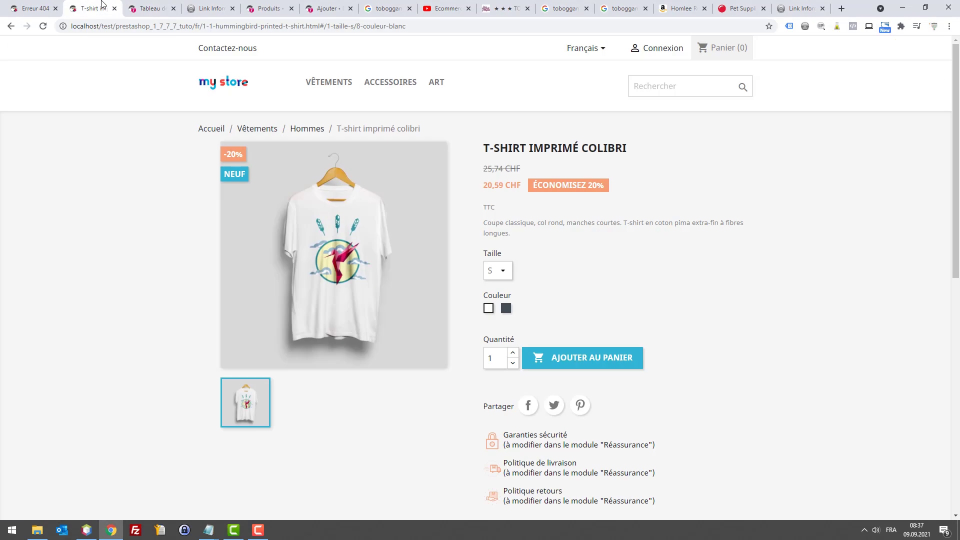
left_click(48, 8)
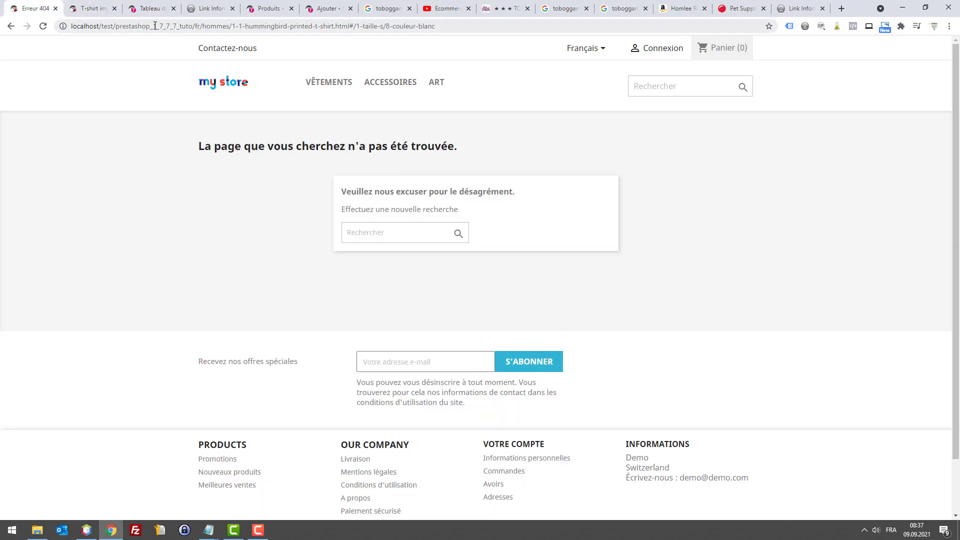
left_click(221, 88)
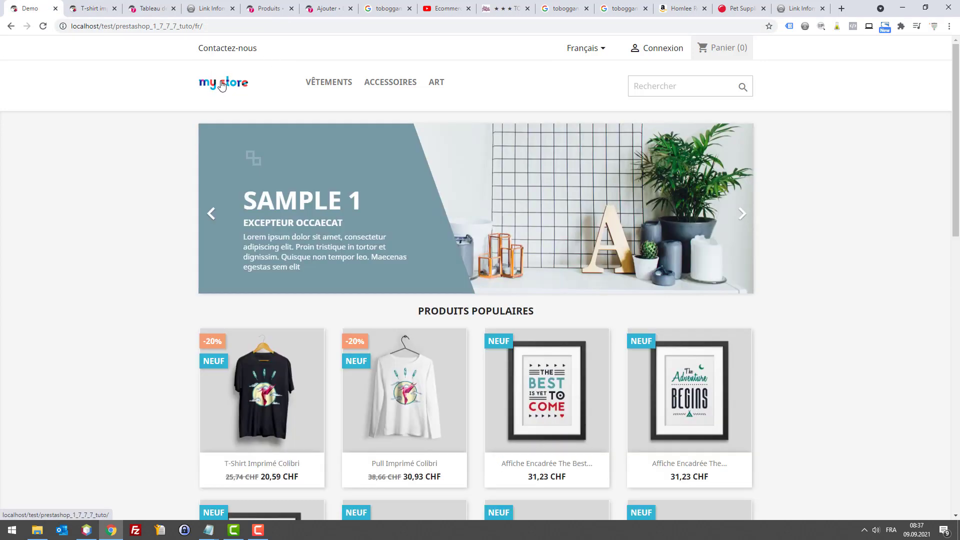
left_click(420, 345)
Copy the sweater page's address and paste it on a new line below the T-shirt address in Notepad
key("ctrl+l")
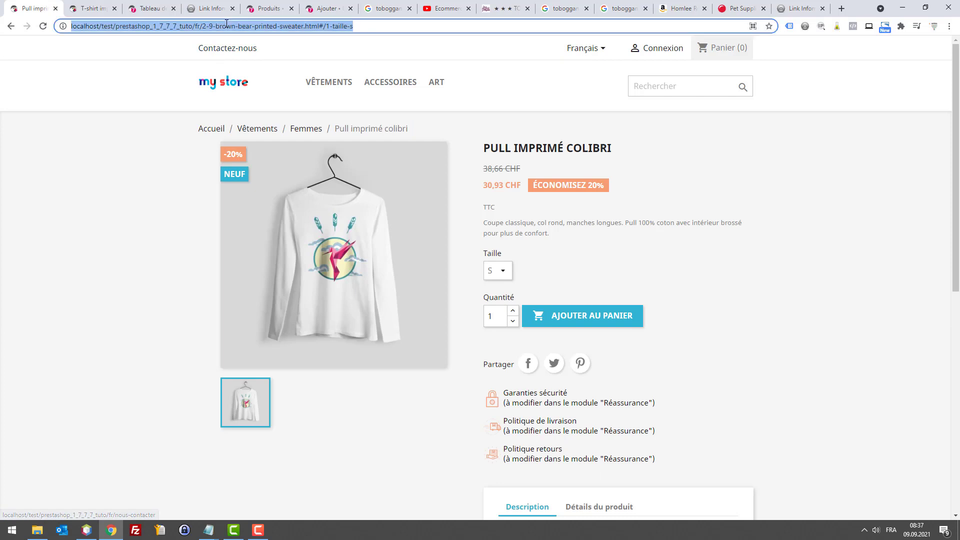
left_click(209, 530)
left_click(251, 507)
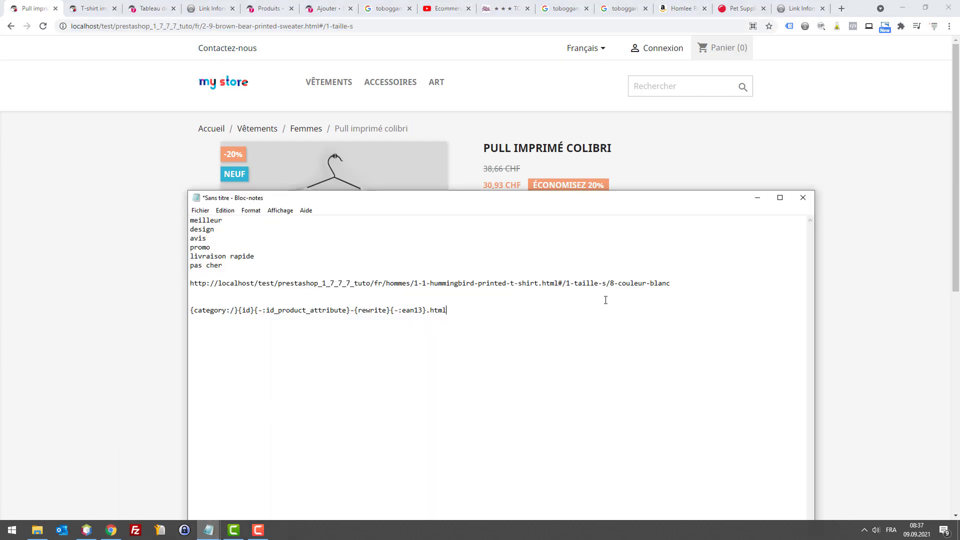
key("Return")
type("http://localhost/test/prestashop_1_7_7_7_tuto/fr/2-9-brown-bear-printed-sweater.html#/1-taille-s")
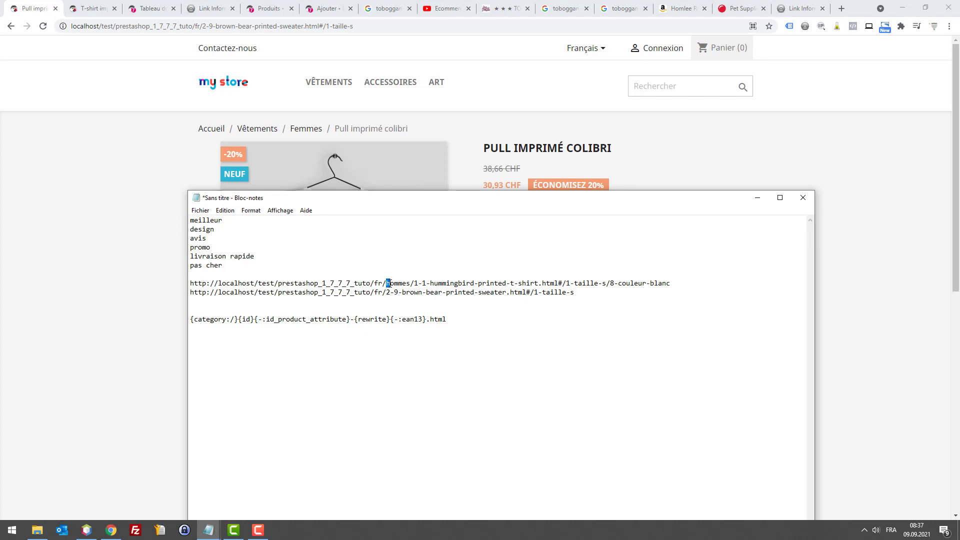
Try removing hommes from the T-shirt address in the notes, undo it, and compare the address with the sweater's
mouse_move(395, 281)
left_mouse_down()
mouse_move(503, 281)
mouse_move(411, 283)
left_mouse_up()
key("Delete")
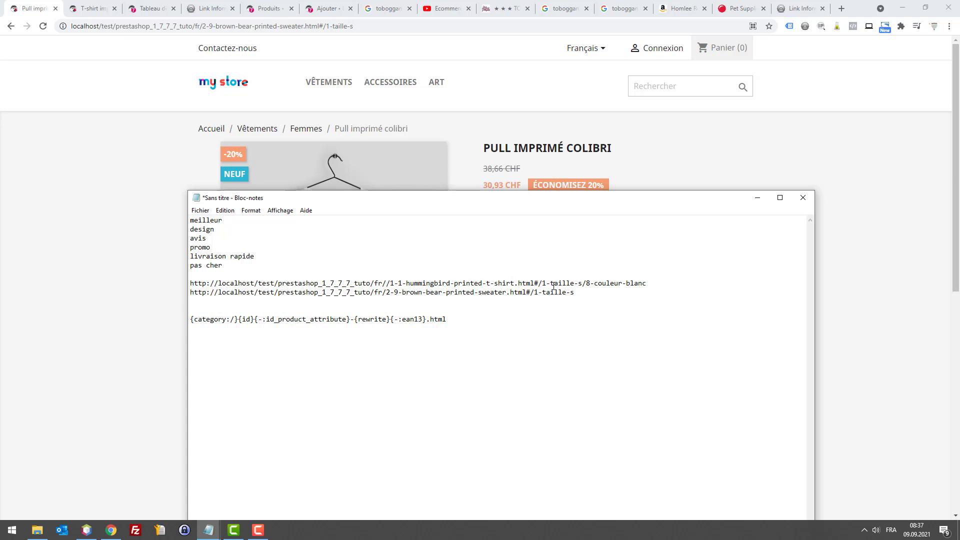
key("ctrl+z")
left_click_drag(613, 283, 675, 284)
left_click(664, 290)
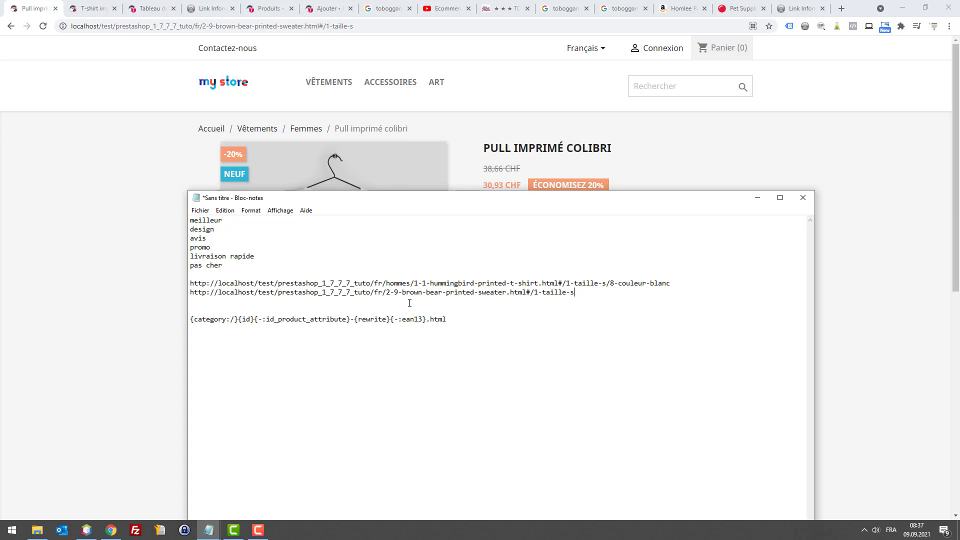
left_click_drag(383, 283, 416, 283)
Return to the PrestaShop back office in the browser and open the T-shirt imprimé colibri product for editing from the product catalogue
left_click(131, 6)
left_click(90, 8)
left_click(151, 8)
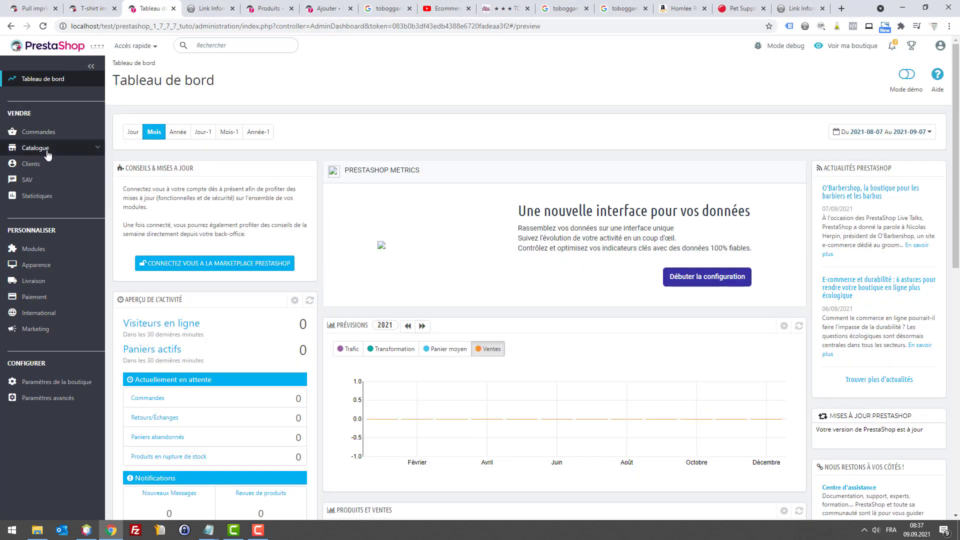
mouse_move(46, 150)
left_click(44, 170)
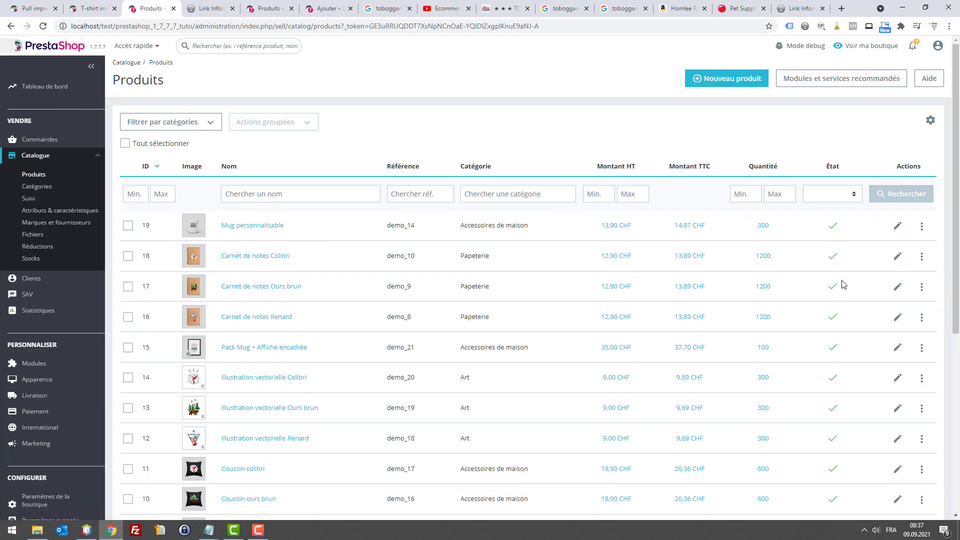
scroll(845, 280, "down", 6)
left_click(898, 476)
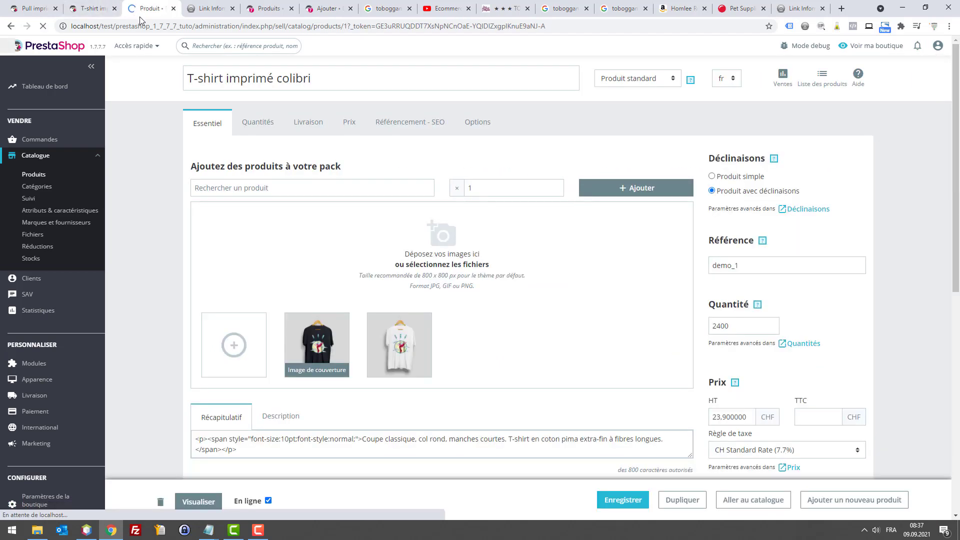
Examine the T-shirt's simplified URL and redirection options in its SEO settings
left_click(434, 122)
scroll(410, 285, "down", 2)
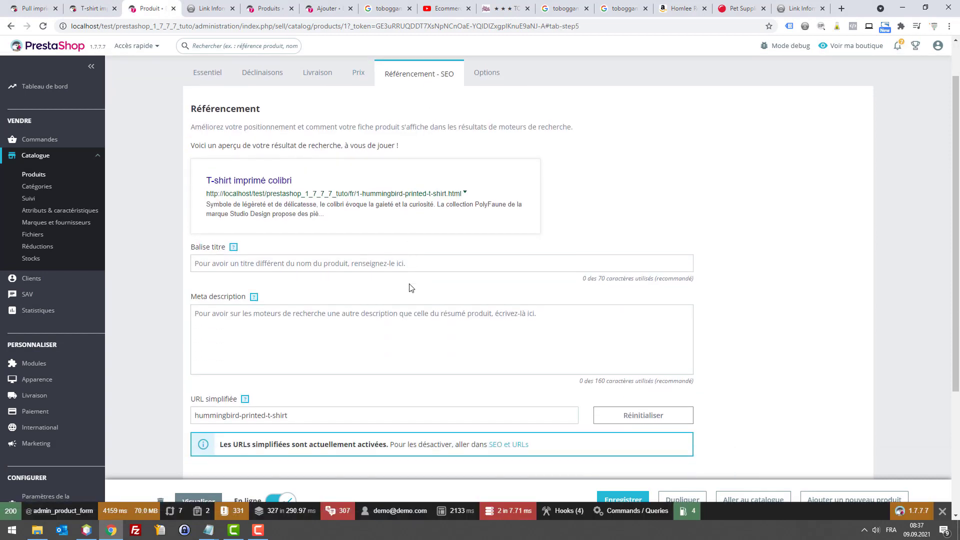
left_click_drag(317, 358, 209, 365)
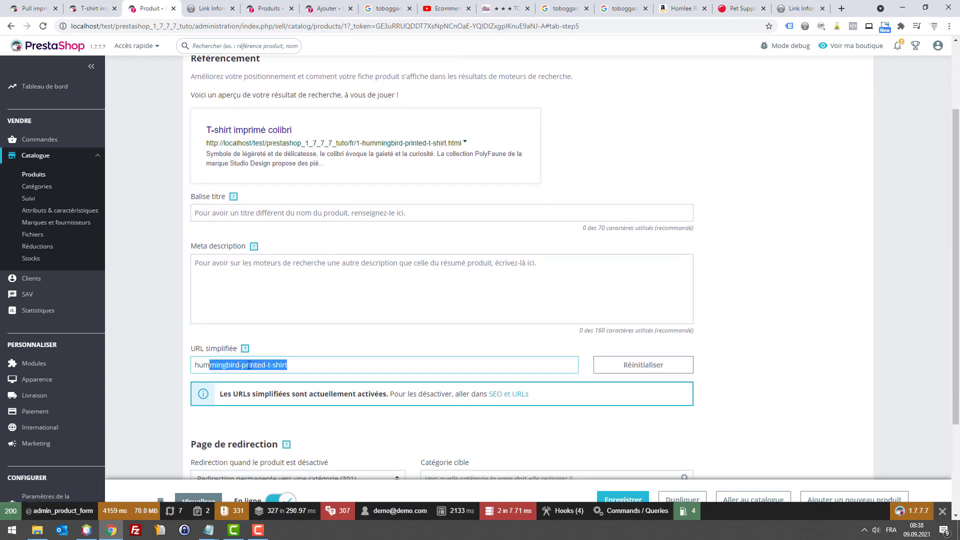
left_click_drag(326, 368, 195, 365)
scroll(277, 75, "up", 2)
scroll(49, 322, "down", 5)
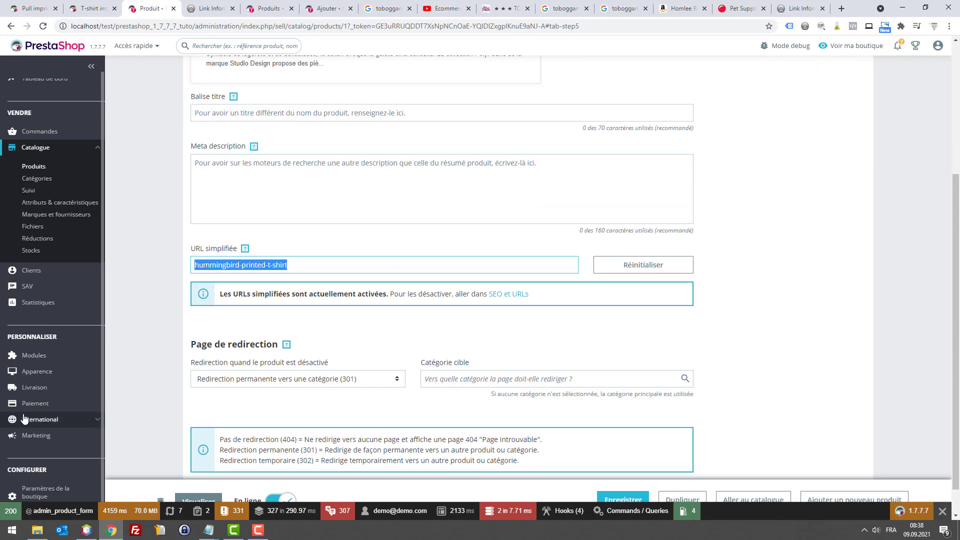
Open the shop's product preferences and locate the "Forcer la mise à jour des URL simplifiées" option
mouse_move(45, 492)
left_click(38, 433)
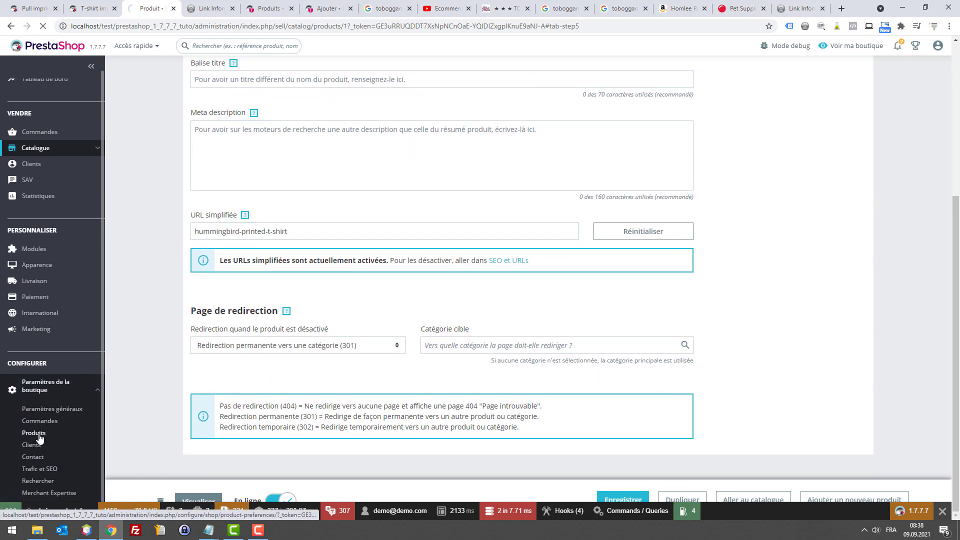
scroll(395, 183, "down", 3)
scroll(116, 338, "down", 1)
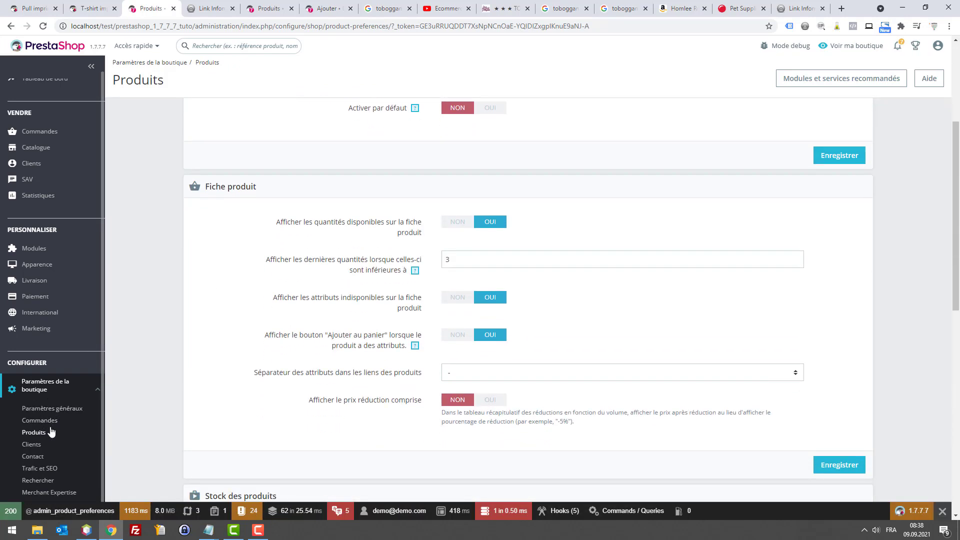
scroll(508, 356, "down", 6)
scroll(620, 279, "down", 4)
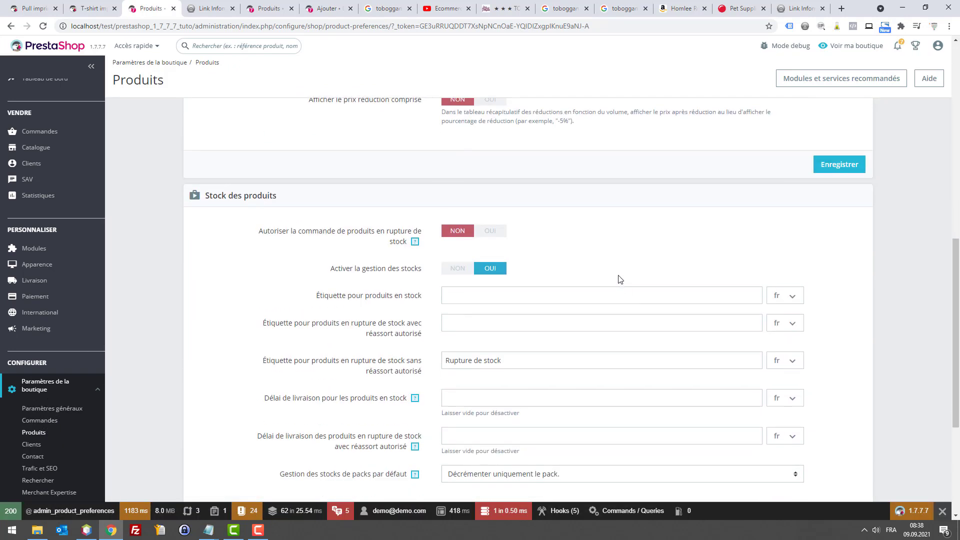
scroll(606, 275, "up", 14)
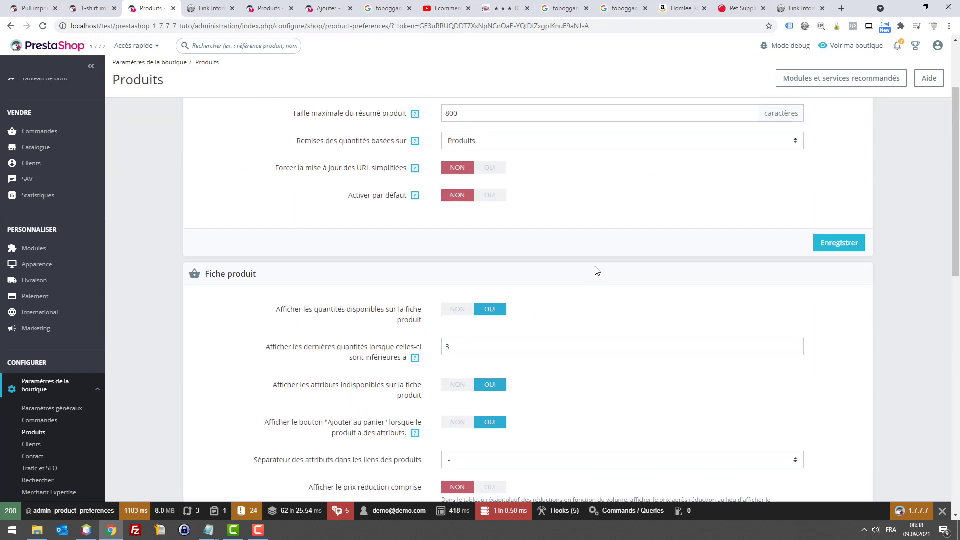
scroll(598, 269, "down", 2)
scroll(598, 269, "up", 1)
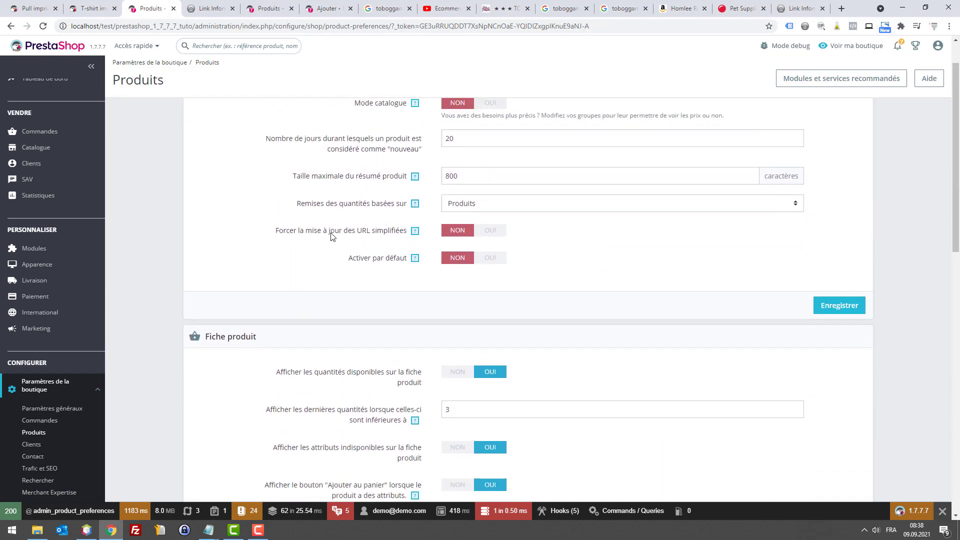
left_click_drag(274, 232, 415, 232)
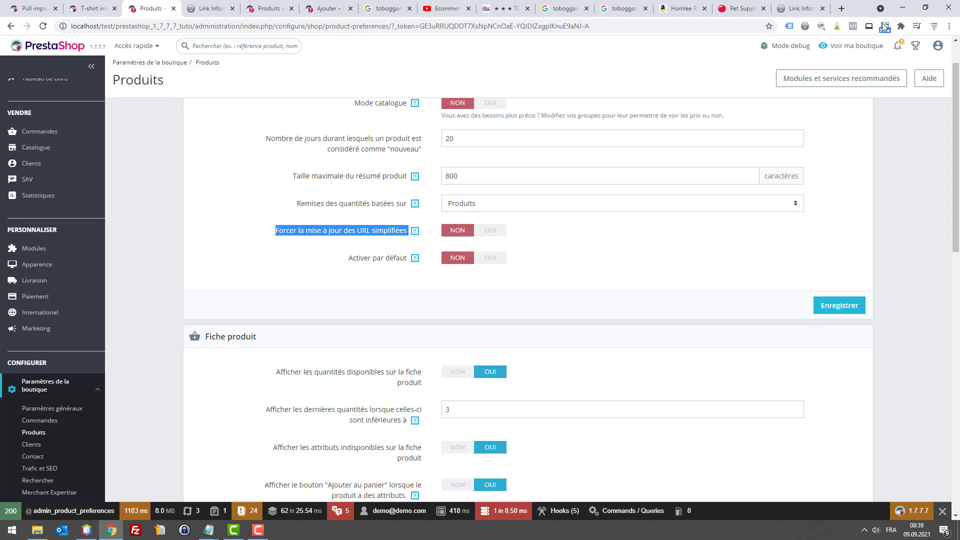
Check the paused e-commerce SEO video on YouTube and return to the sweater's product page
left_click(450, 9)
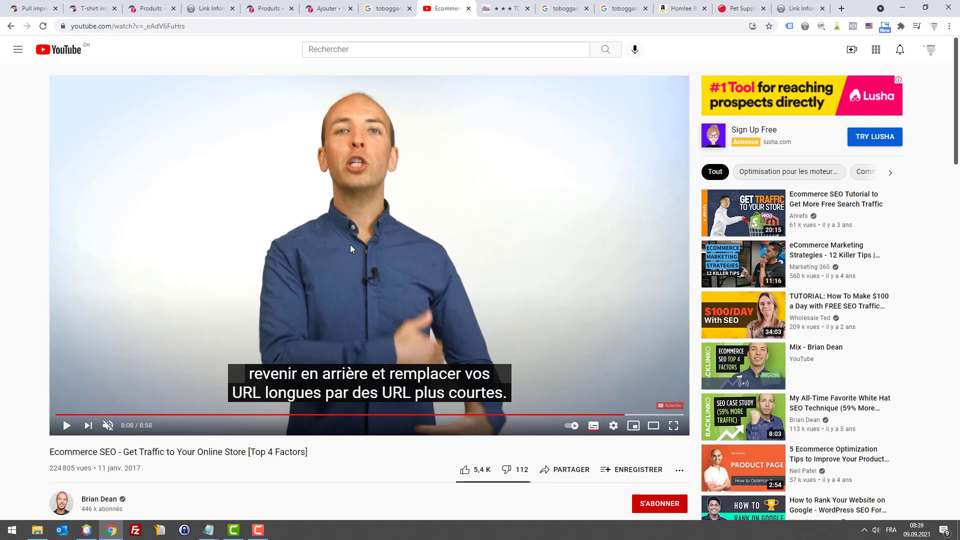
left_click(29, 6)
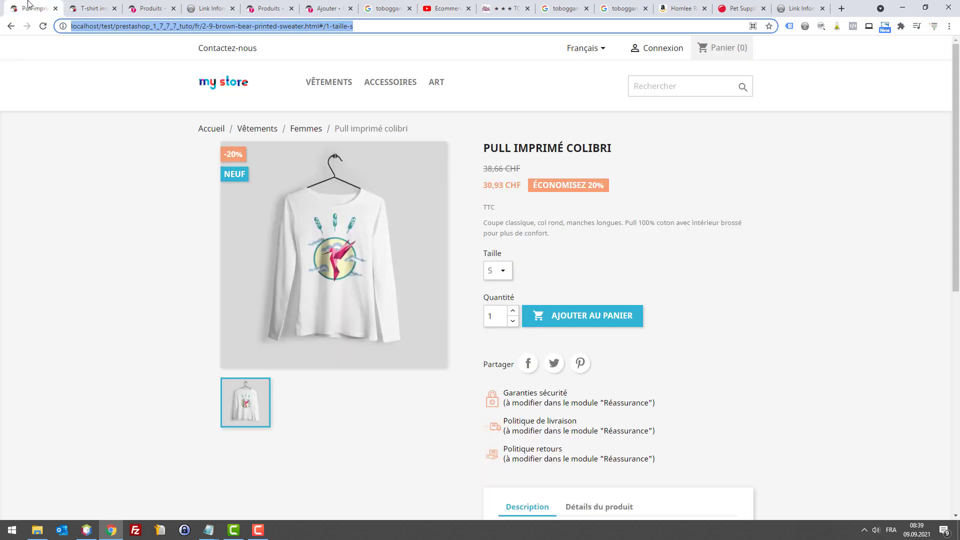